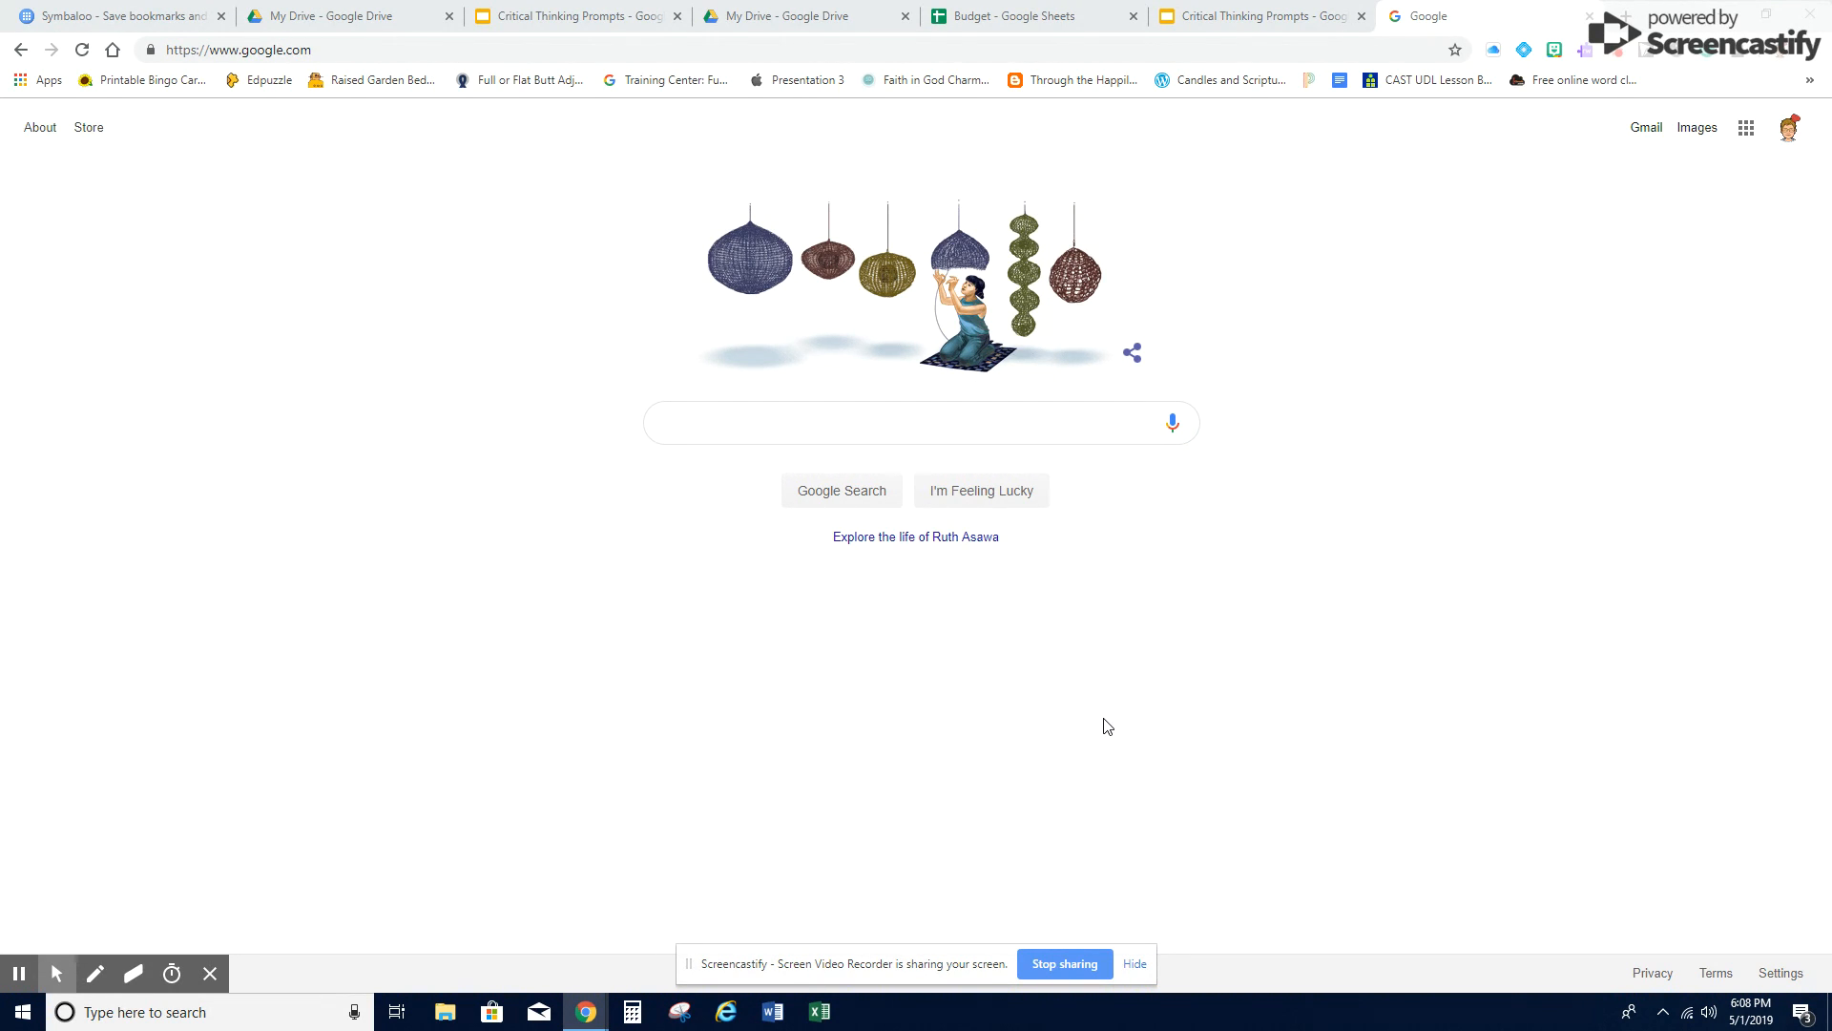
Search Google Images for "flower cartoon" and filter the usage rights to "Labeled for noncommercial reuse with modification".
click(790, 424)
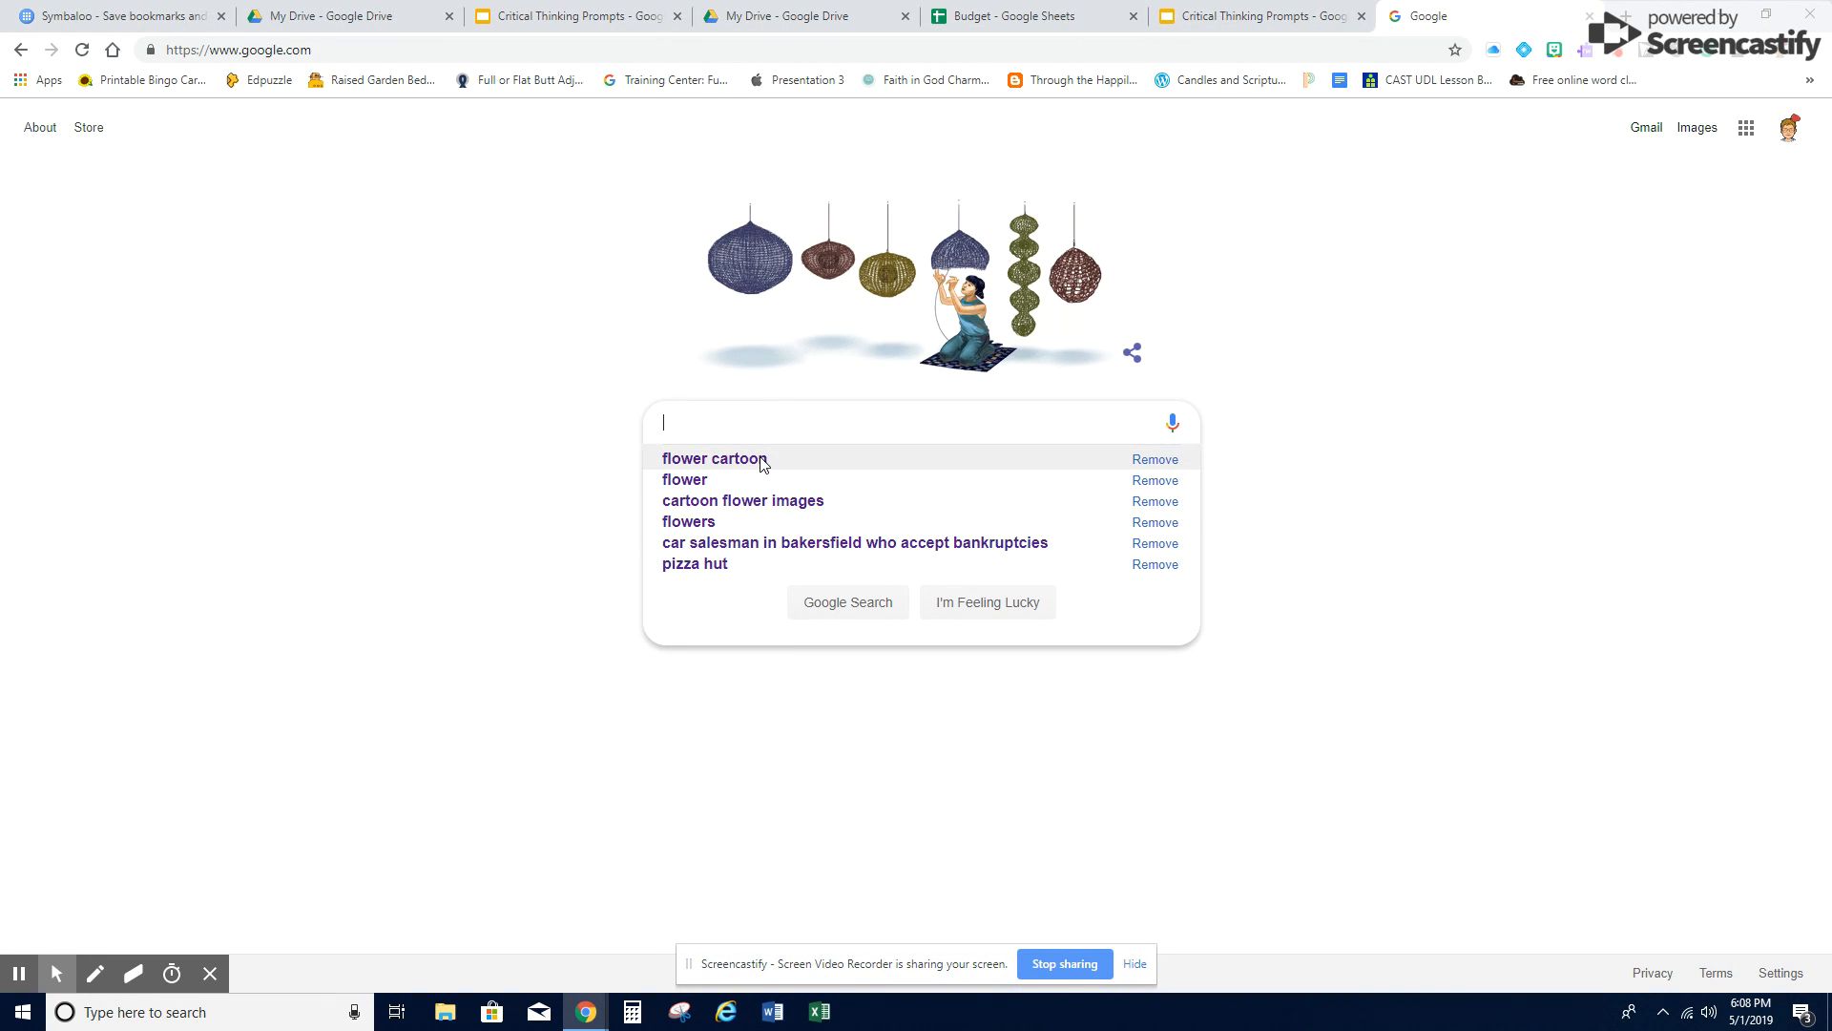
click(764, 462)
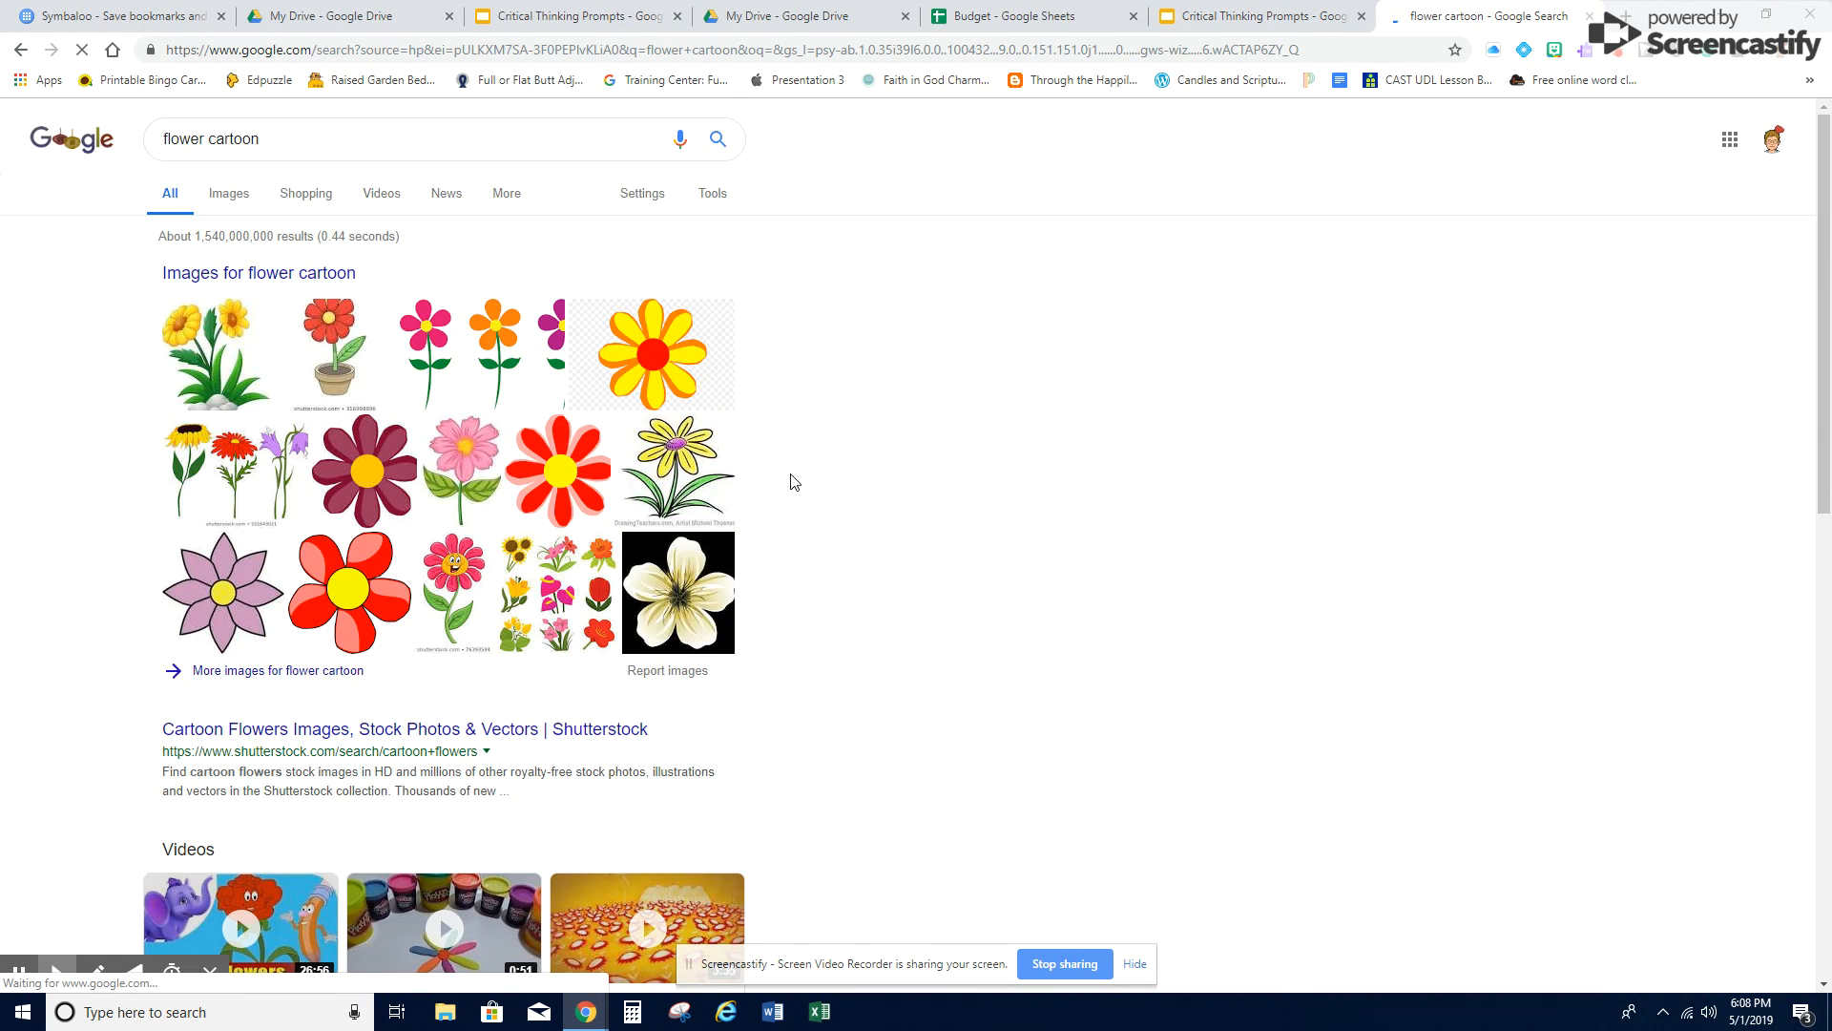
click(238, 198)
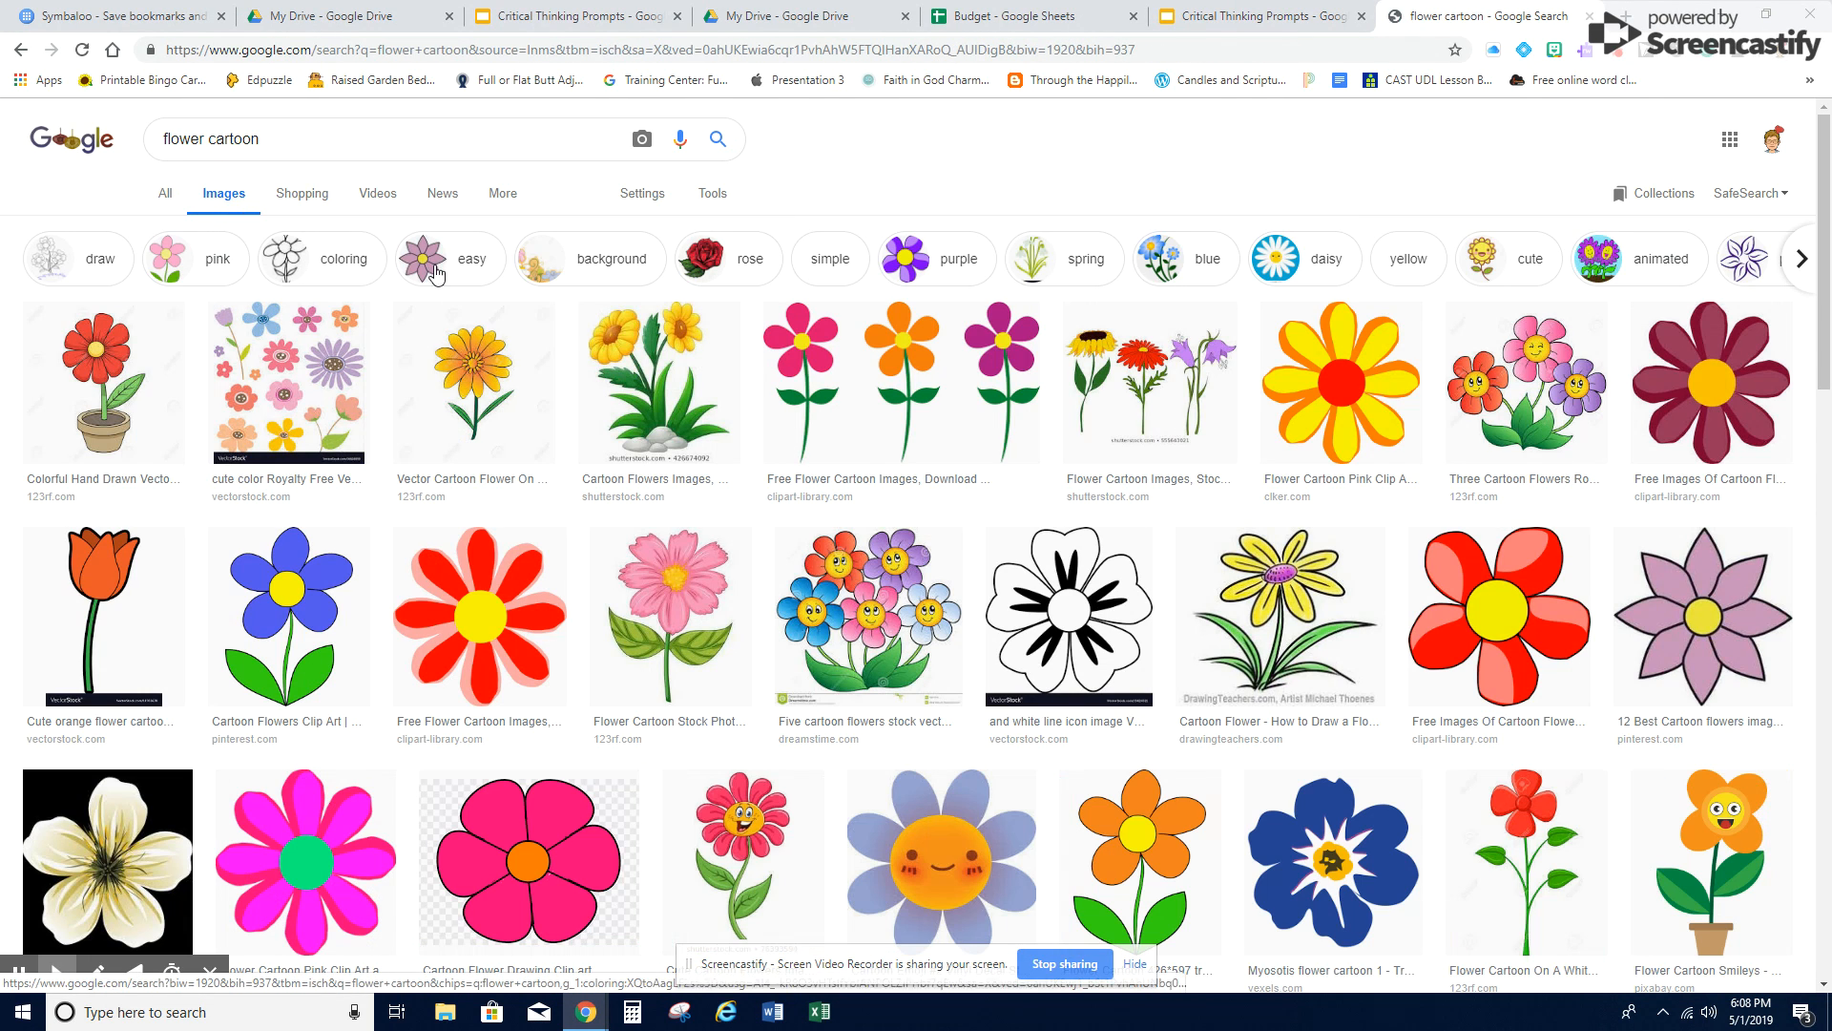
click(731, 200)
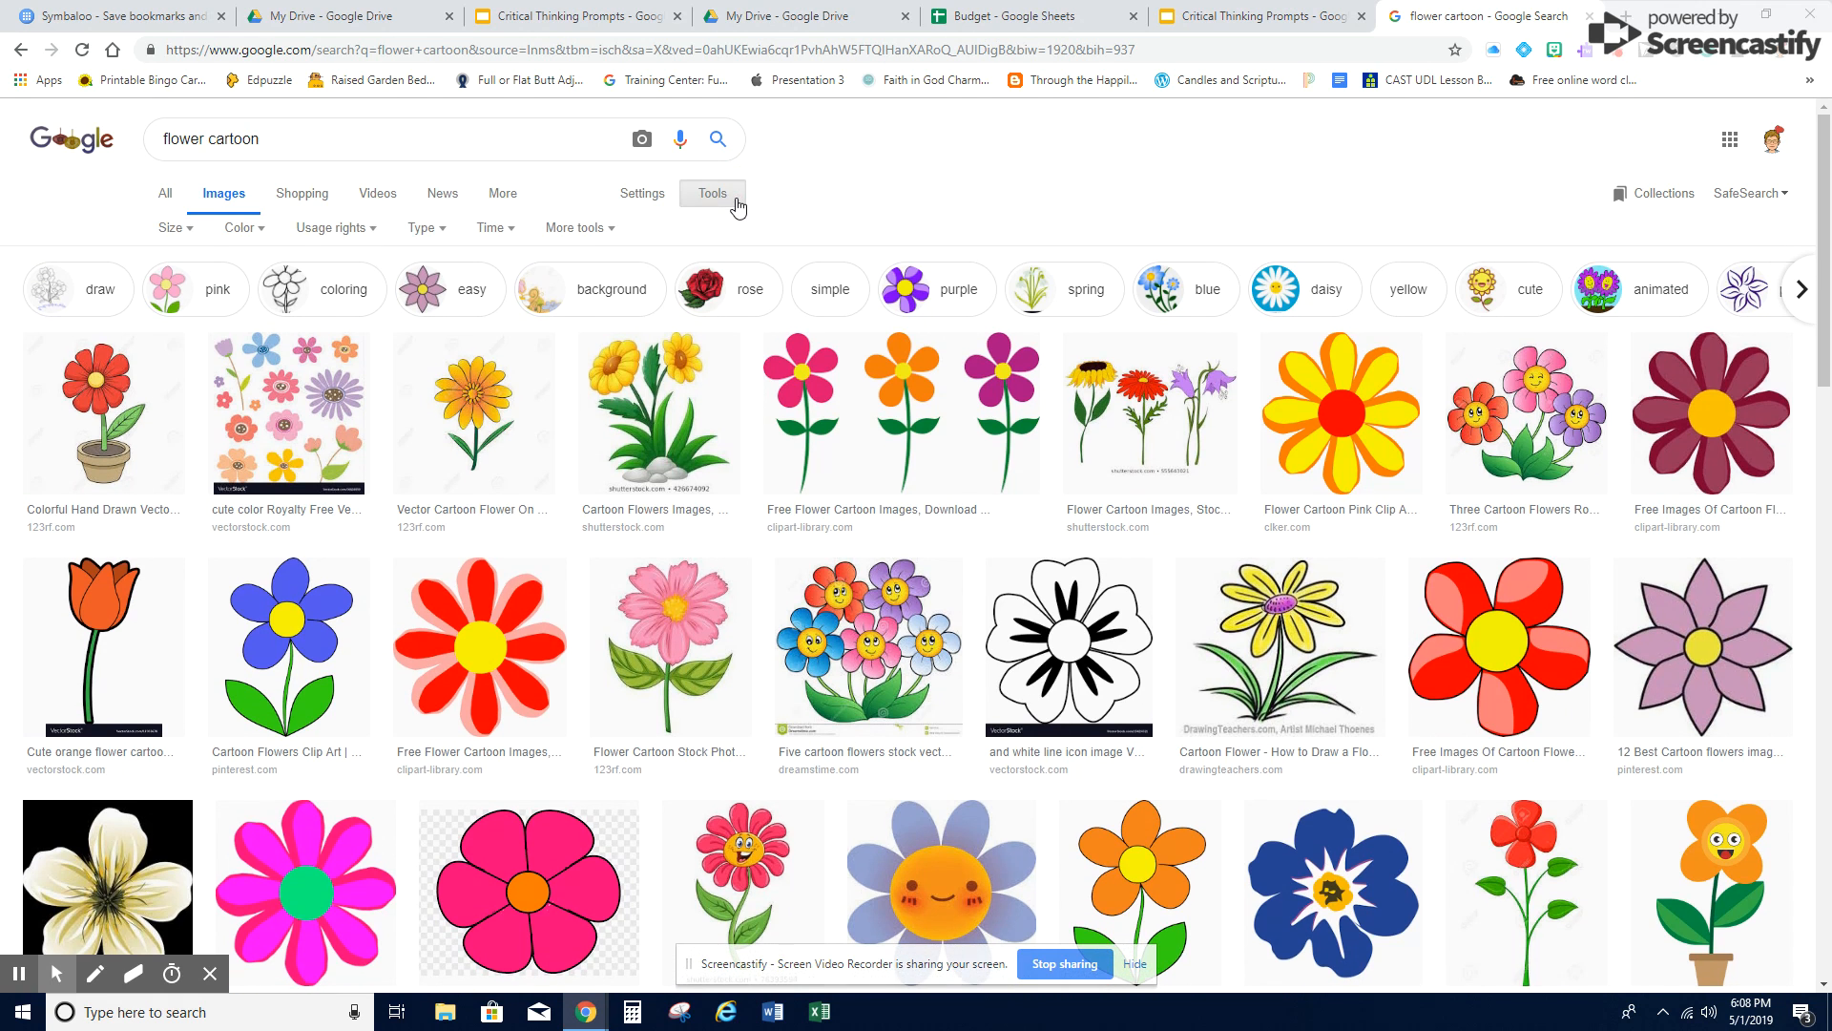
click(335, 229)
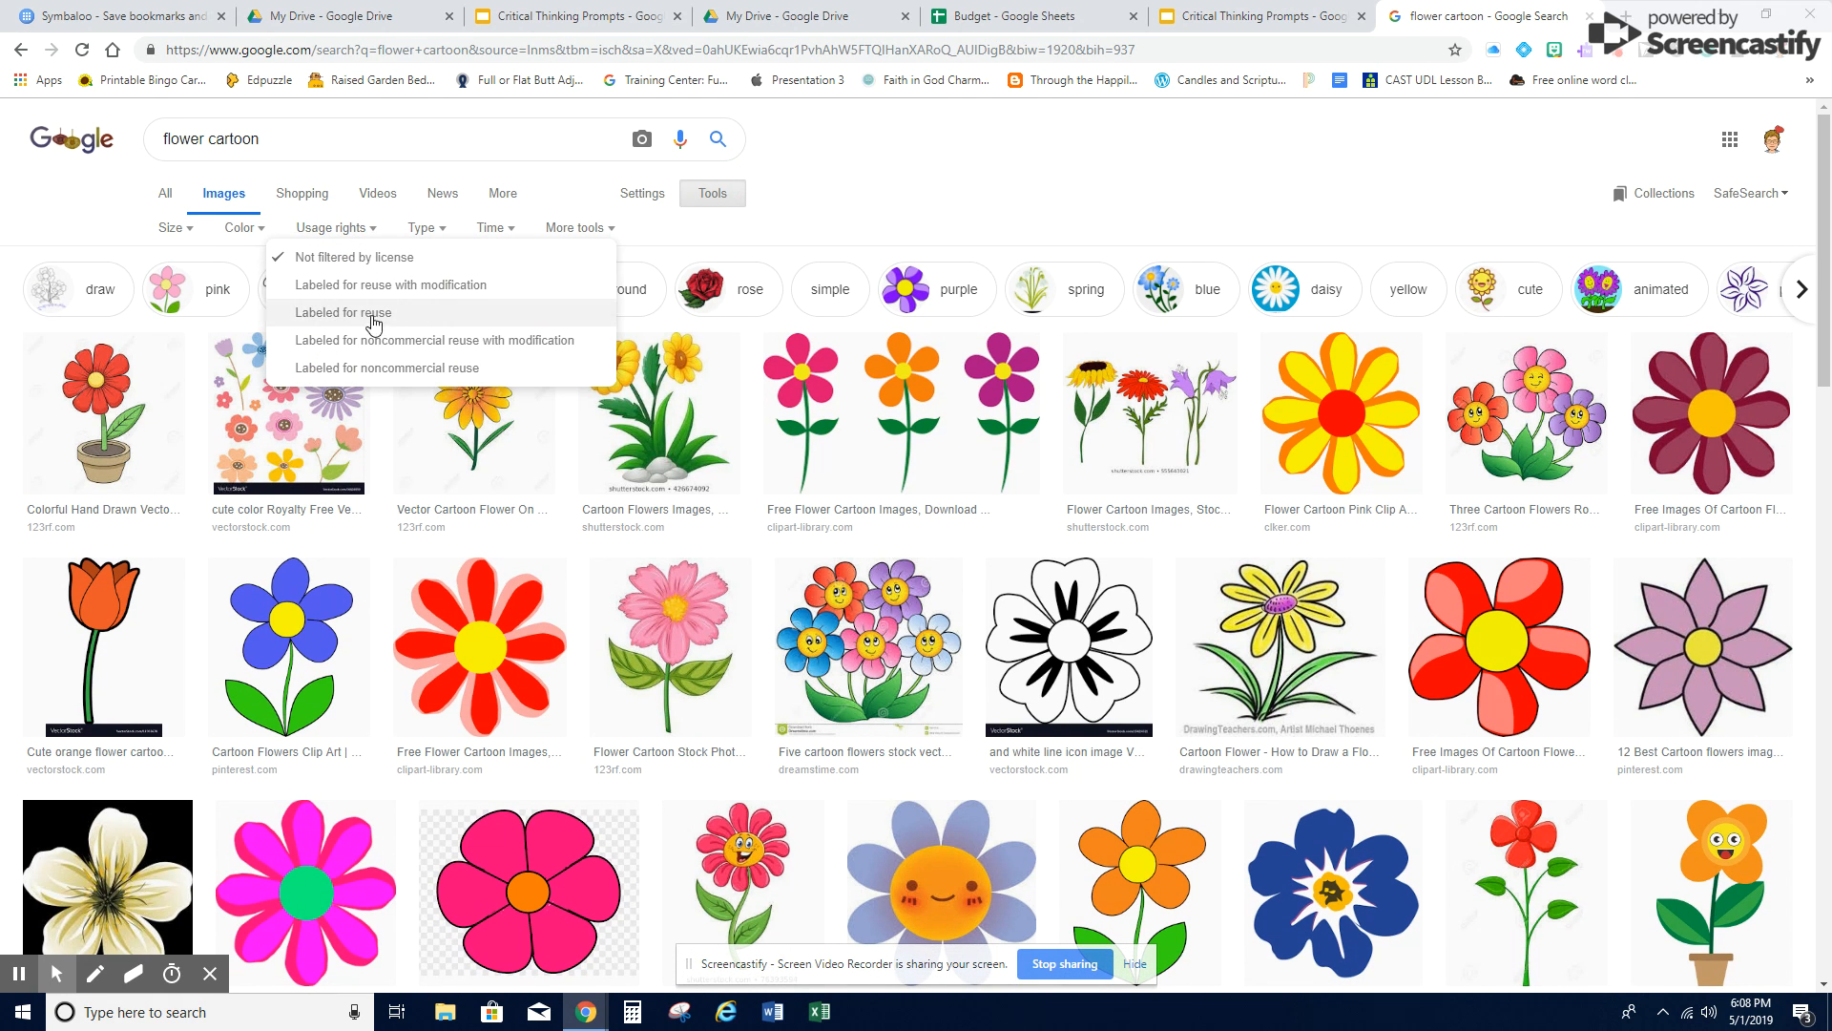
click(391, 341)
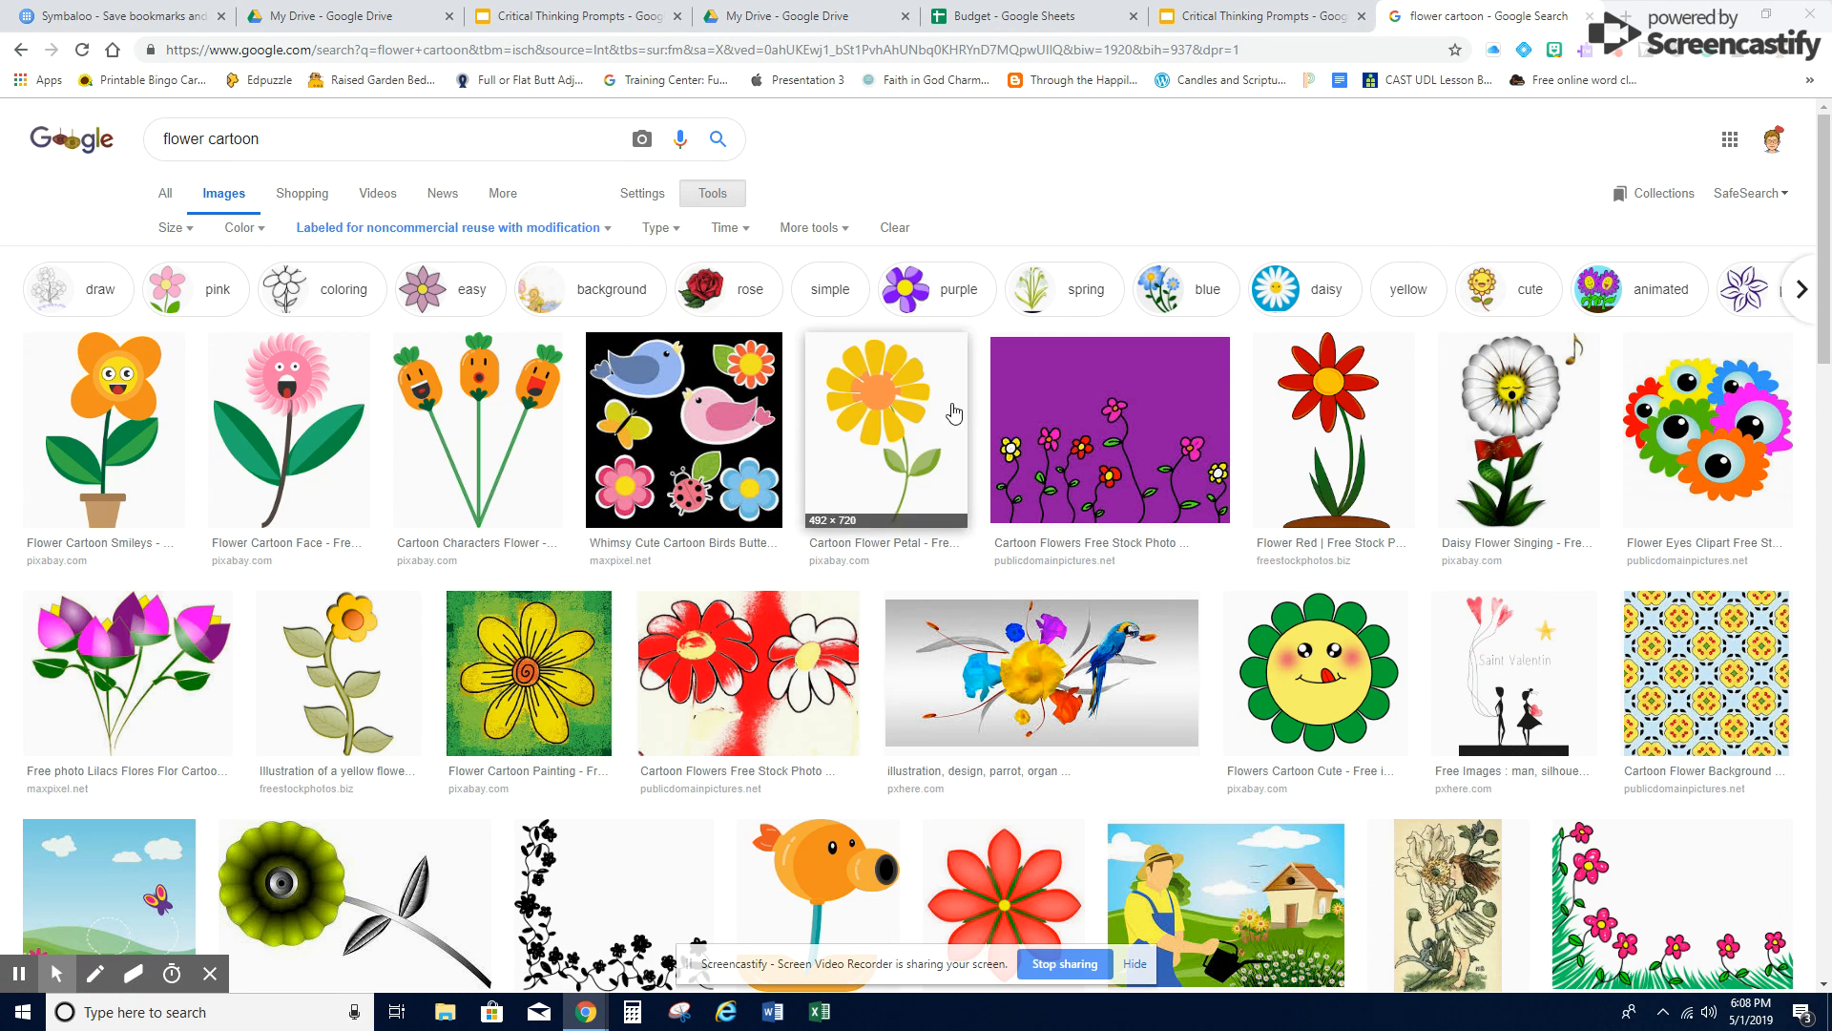
Open the red flower image with the yellow centre from freestockphotos.biz and copy the image.
click(1326, 385)
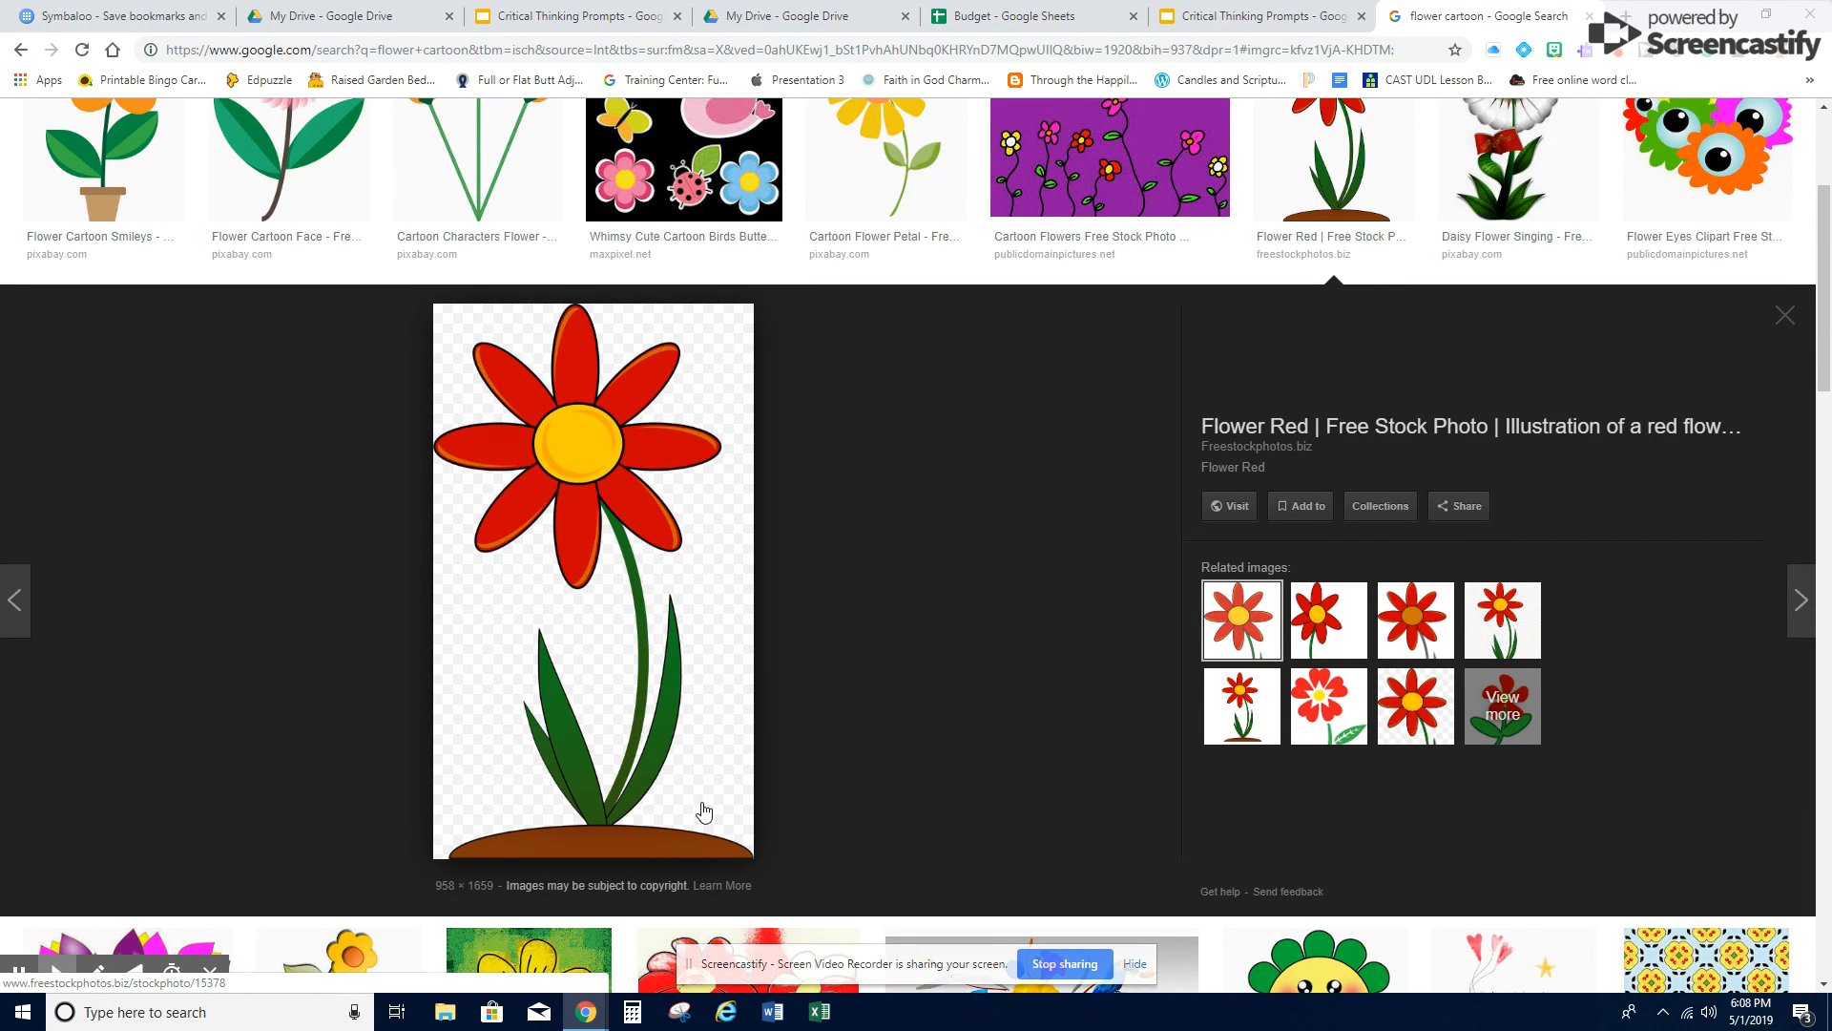
right_click(664, 575)
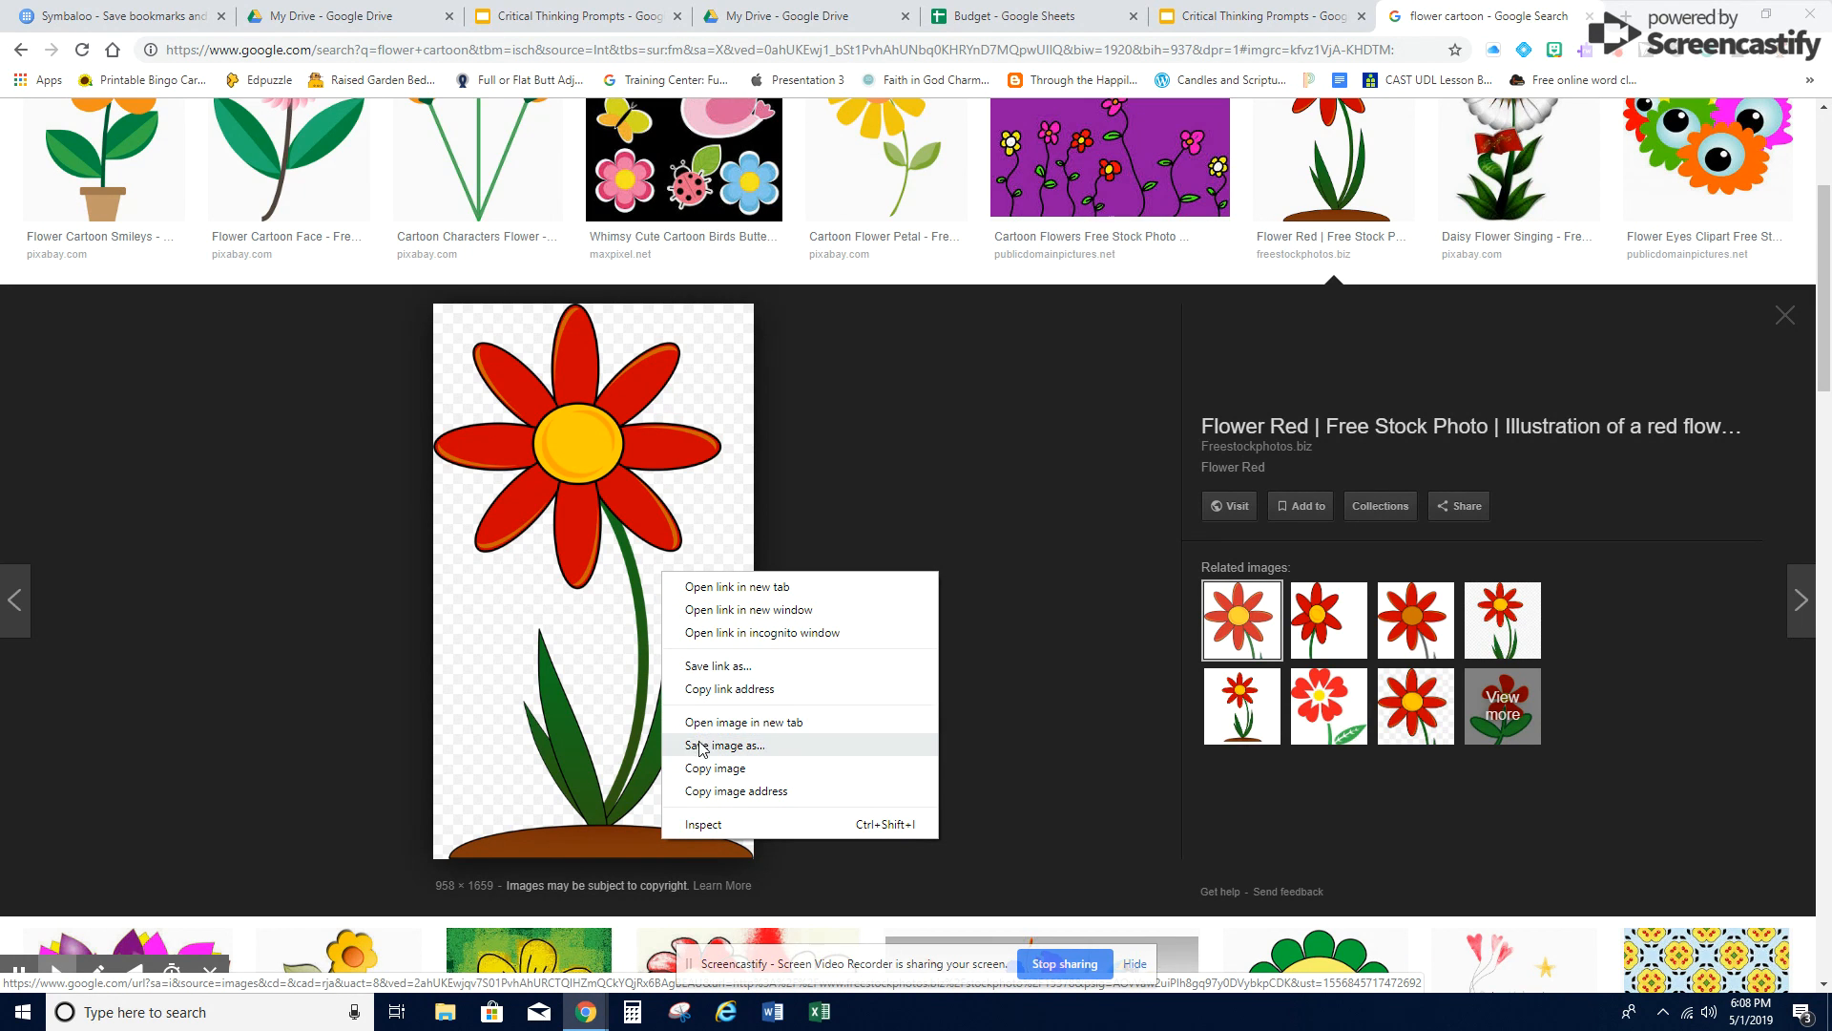
click(700, 771)
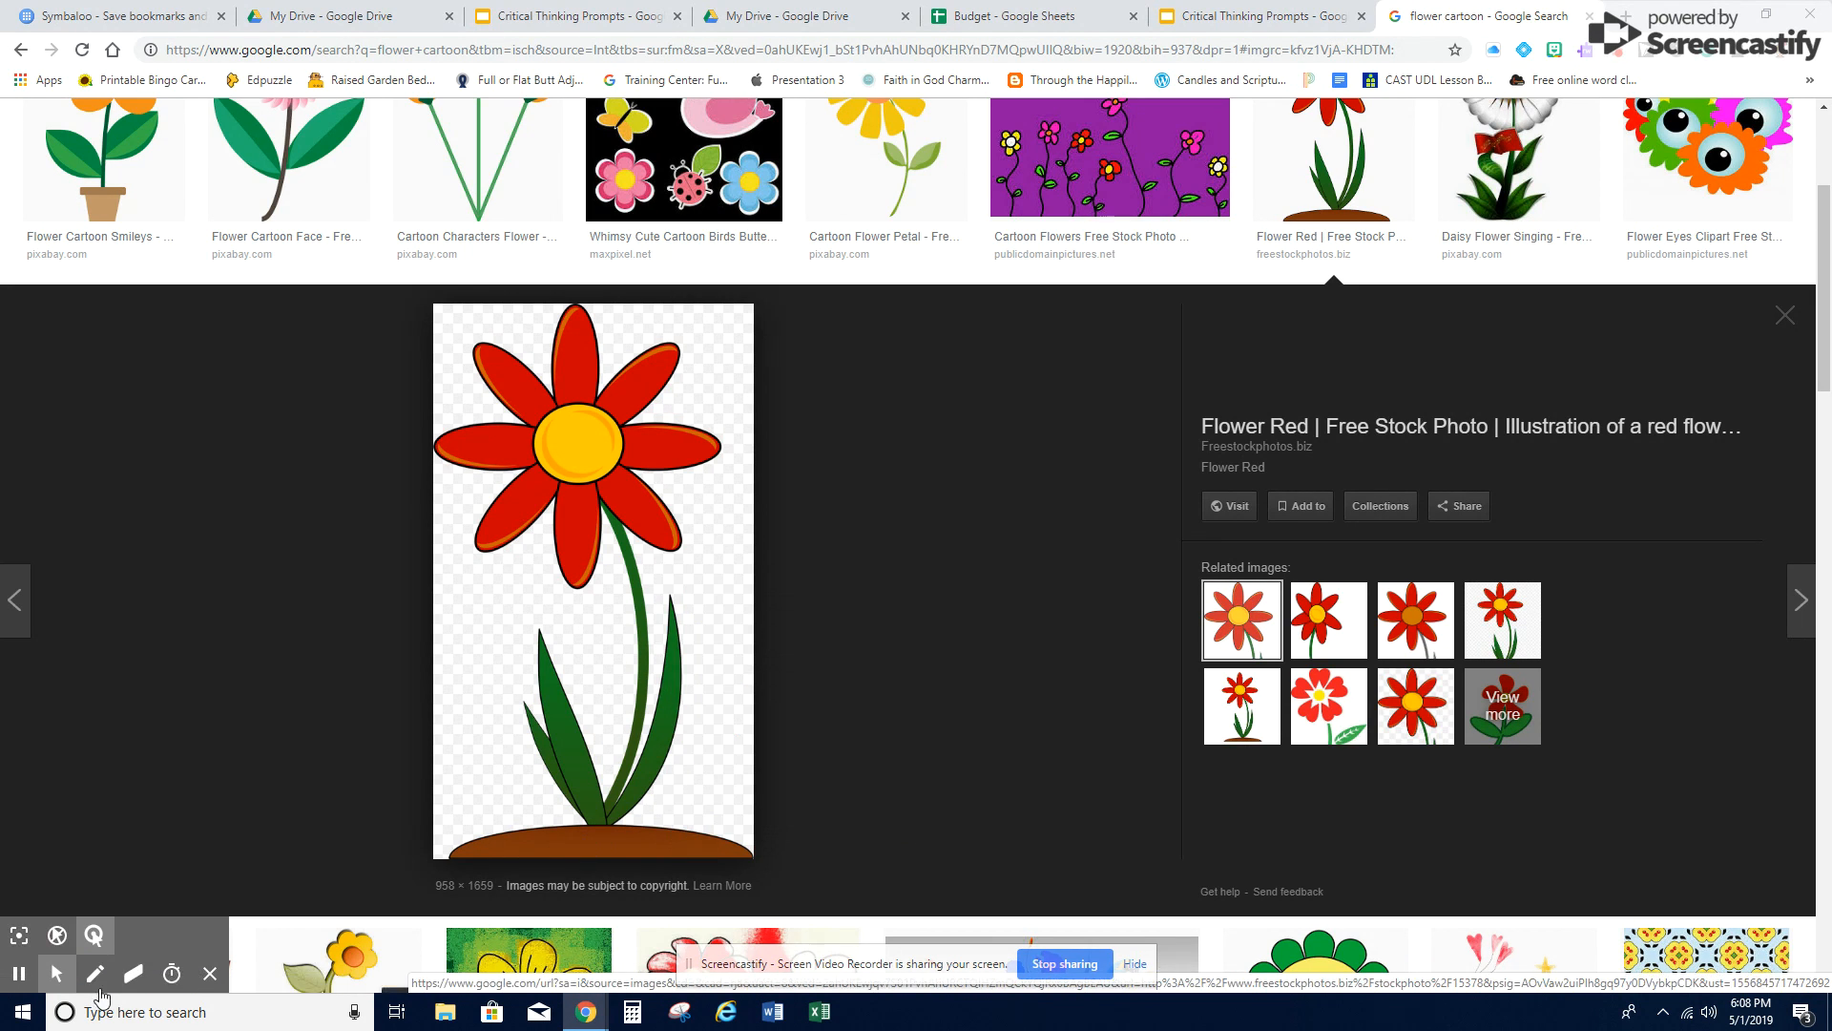
Launch Paint and paste the copied red flower image onto the blank canvas.
click(23, 1014)
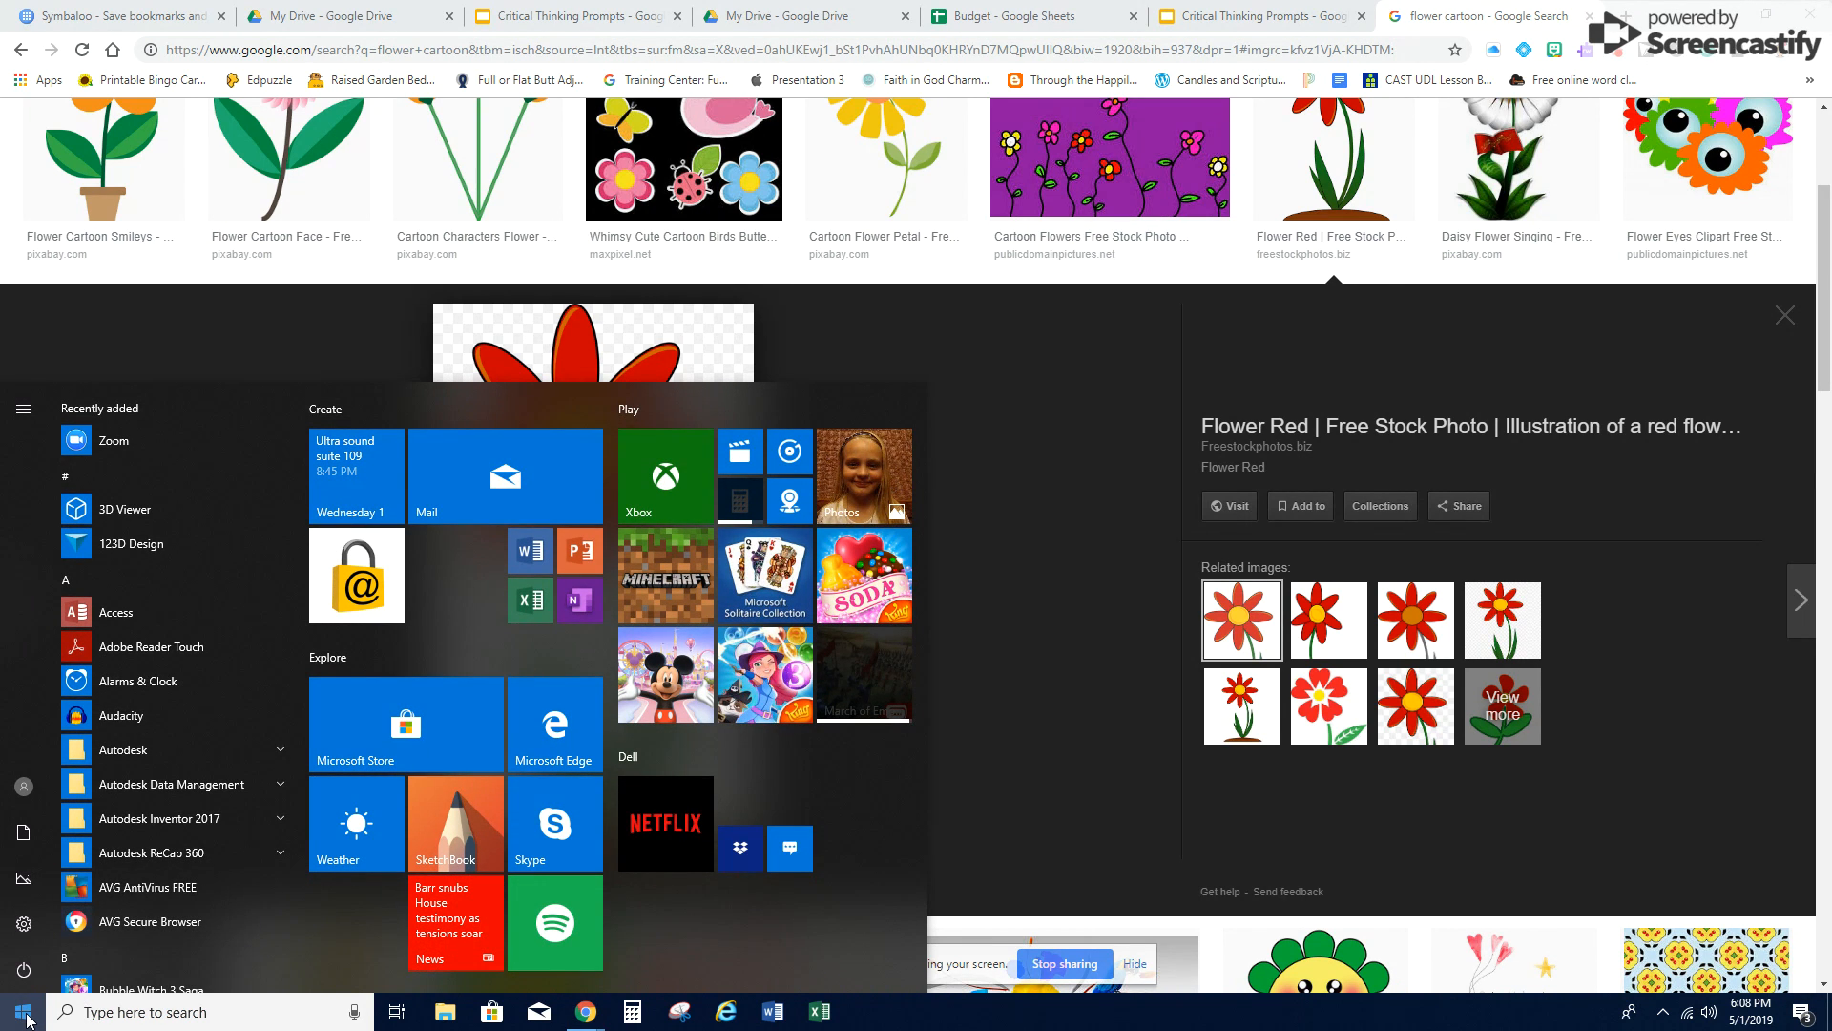
text(paint)
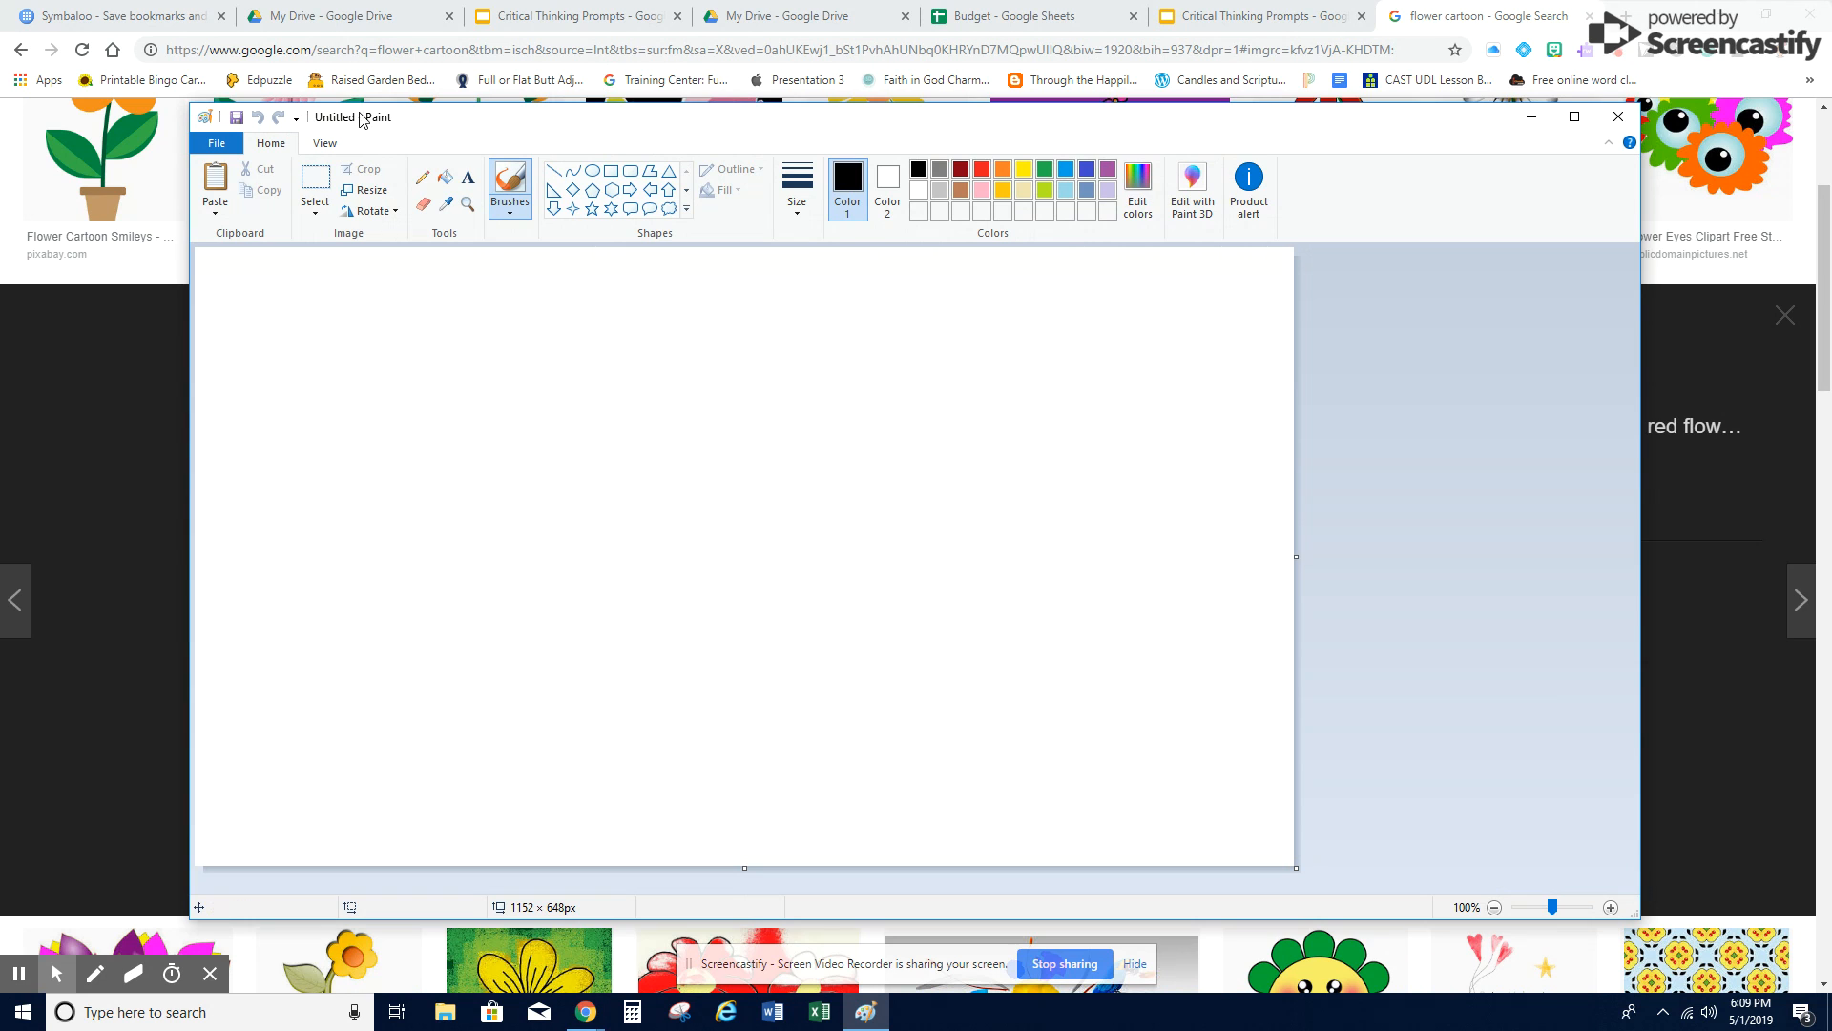
click(229, 183)
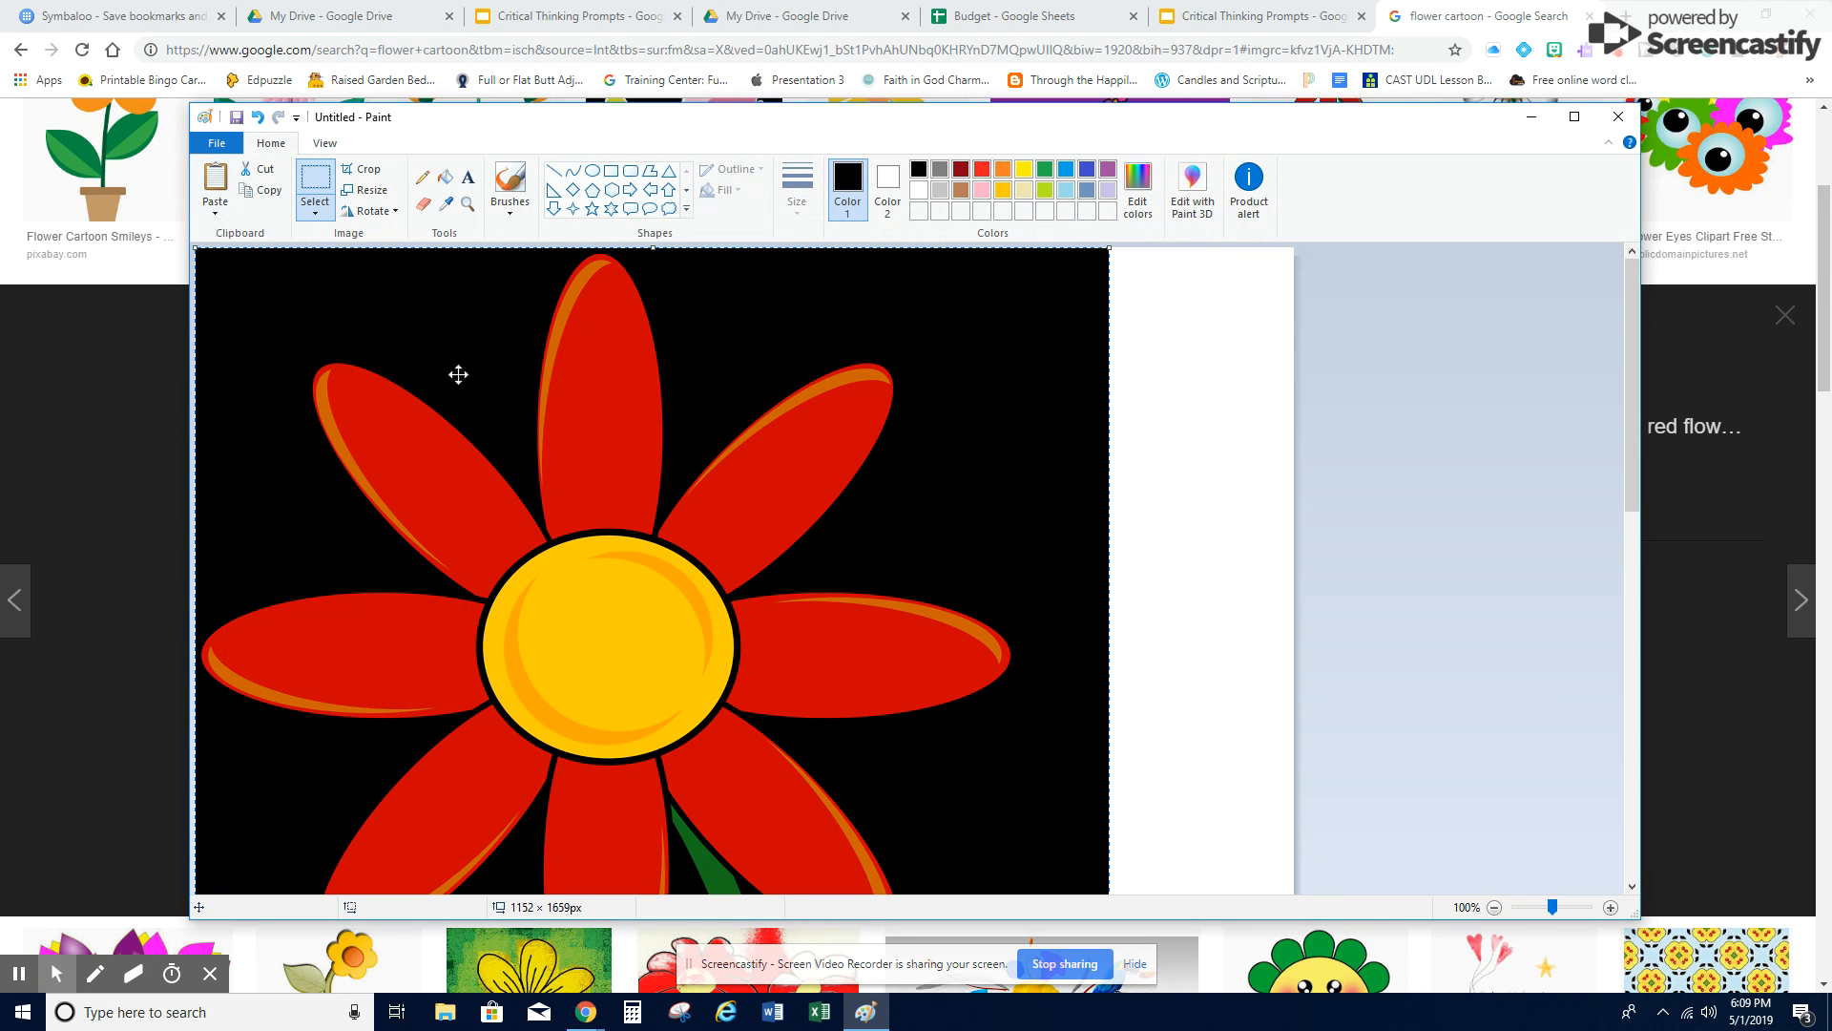
Shrink the pasted flower from its lower-right corner to about 451 × 709 px.
scroll(528, 422, down, 10)
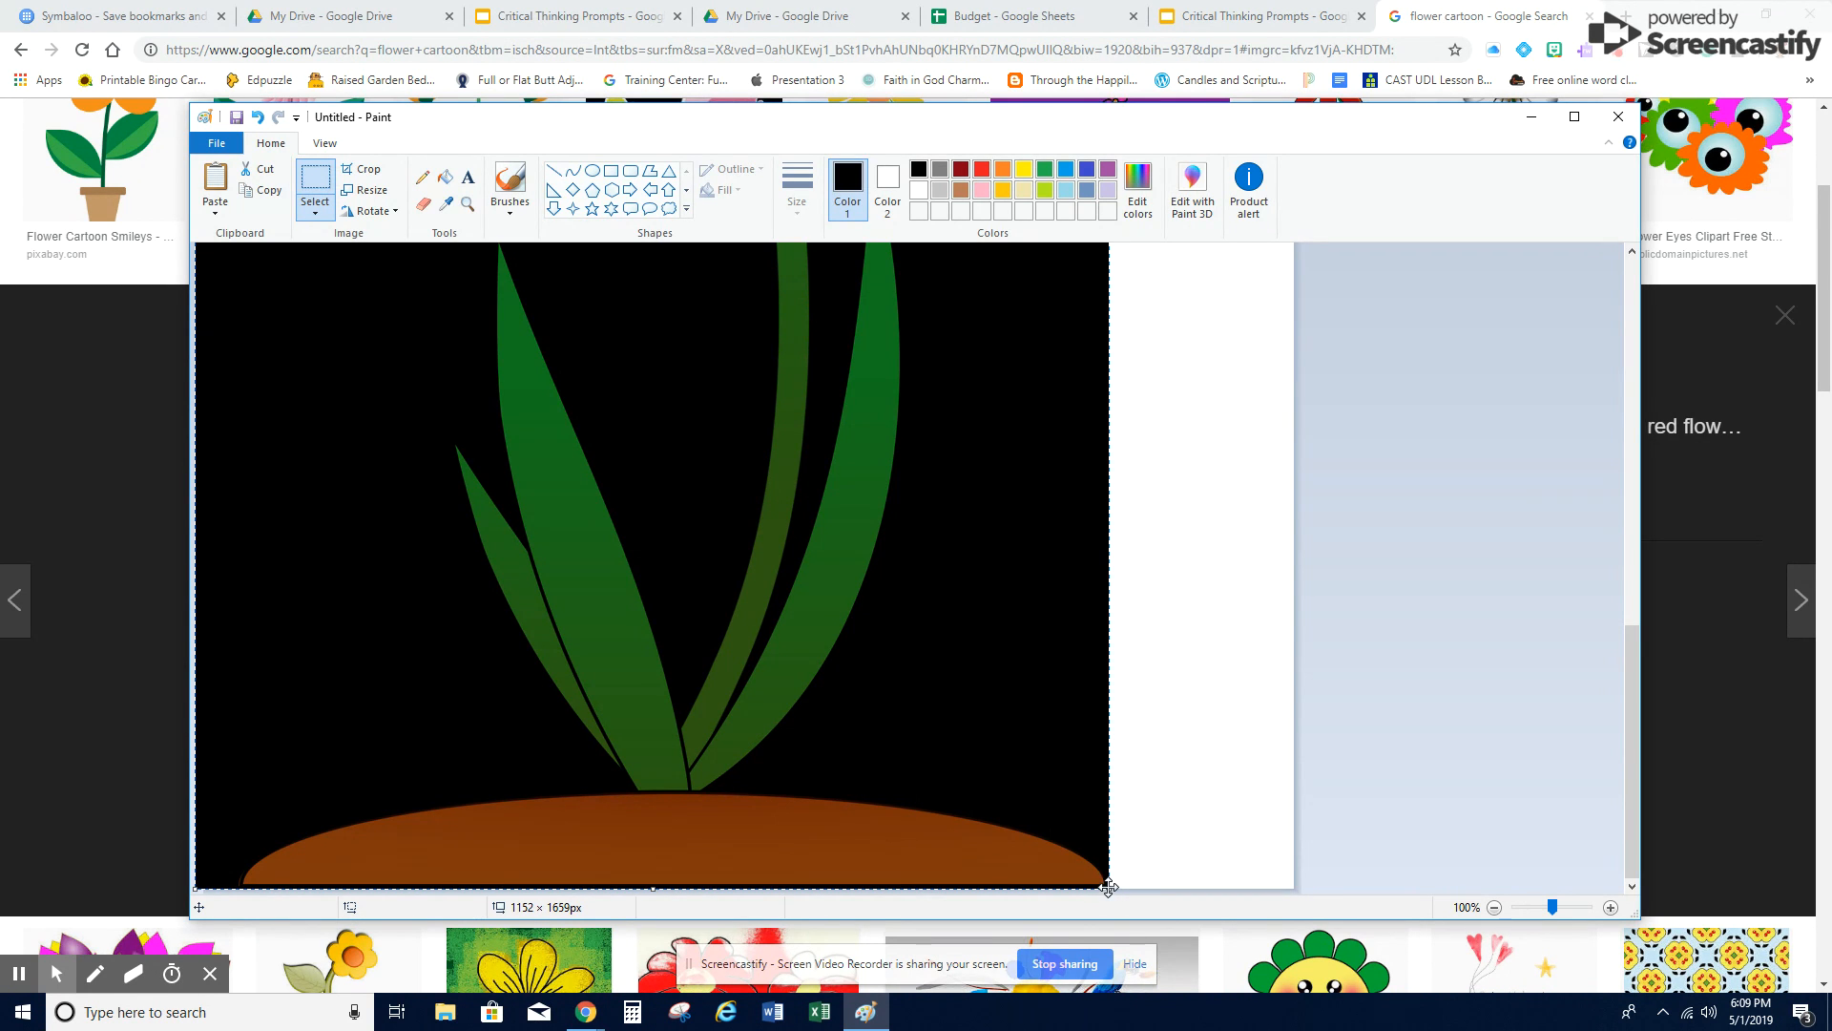
drag(1112, 890, 764, 299)
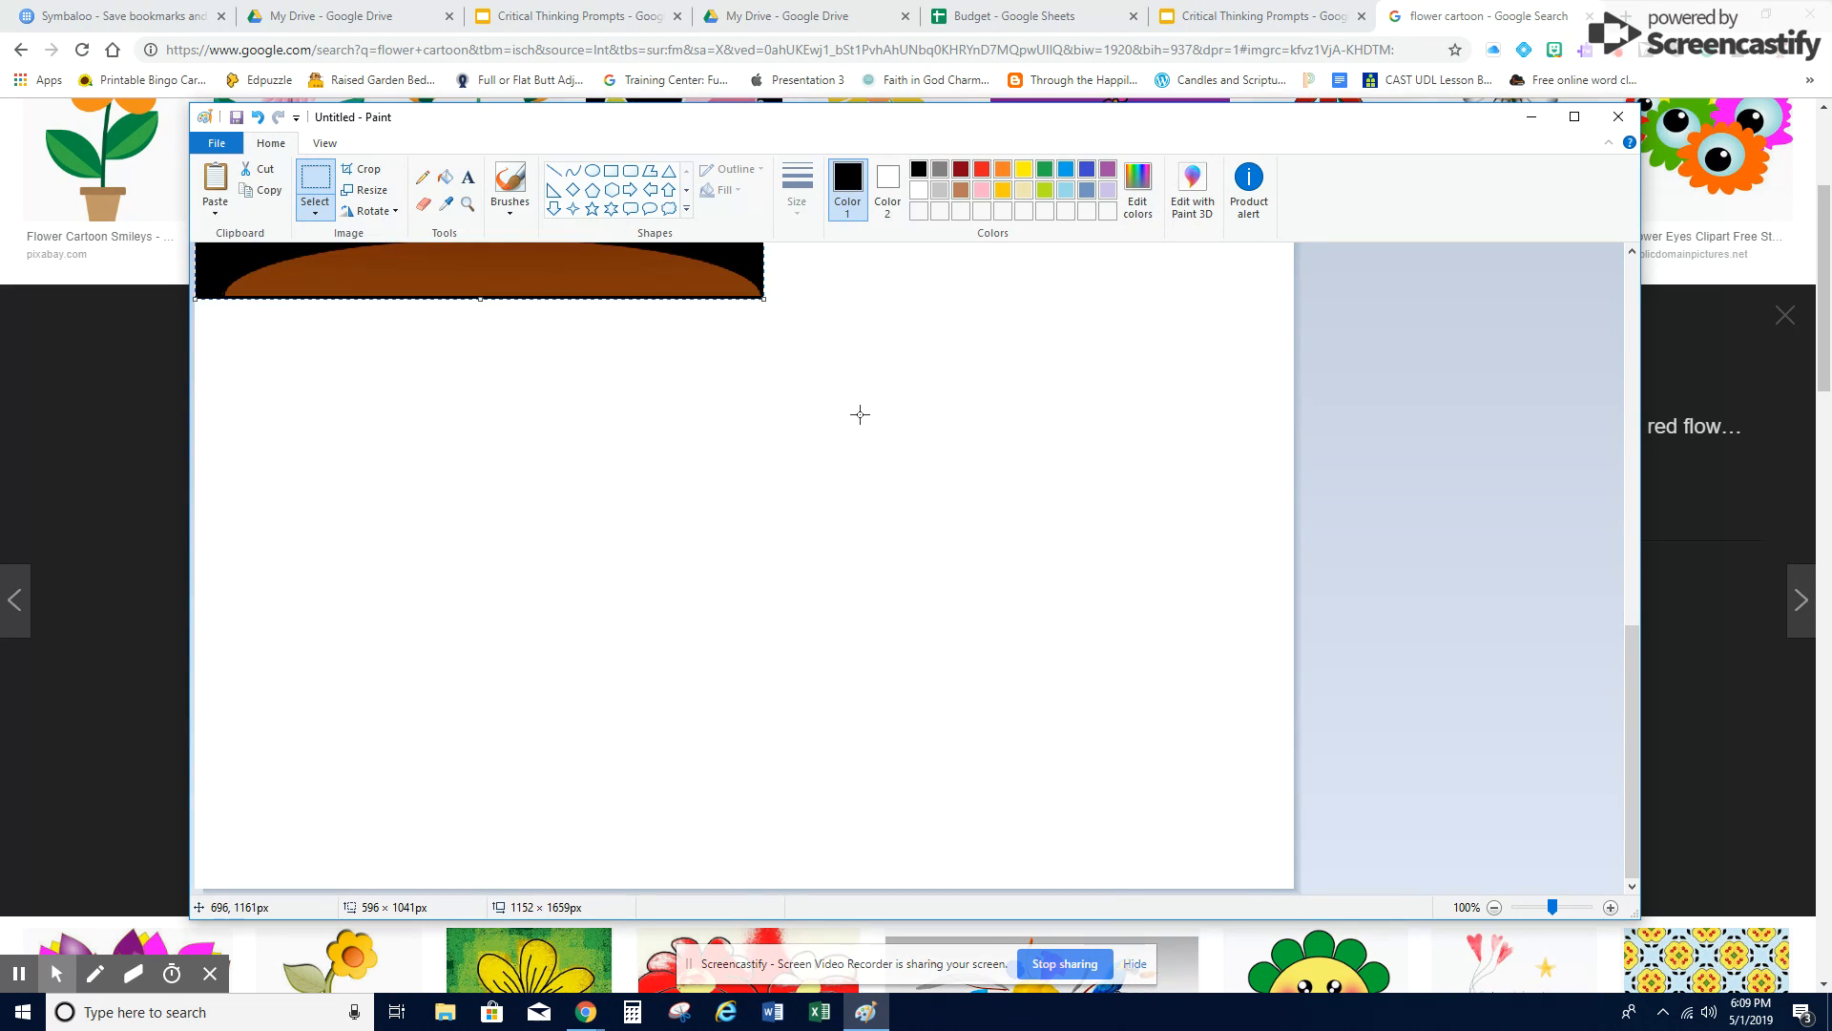
drag(767, 788, 657, 556)
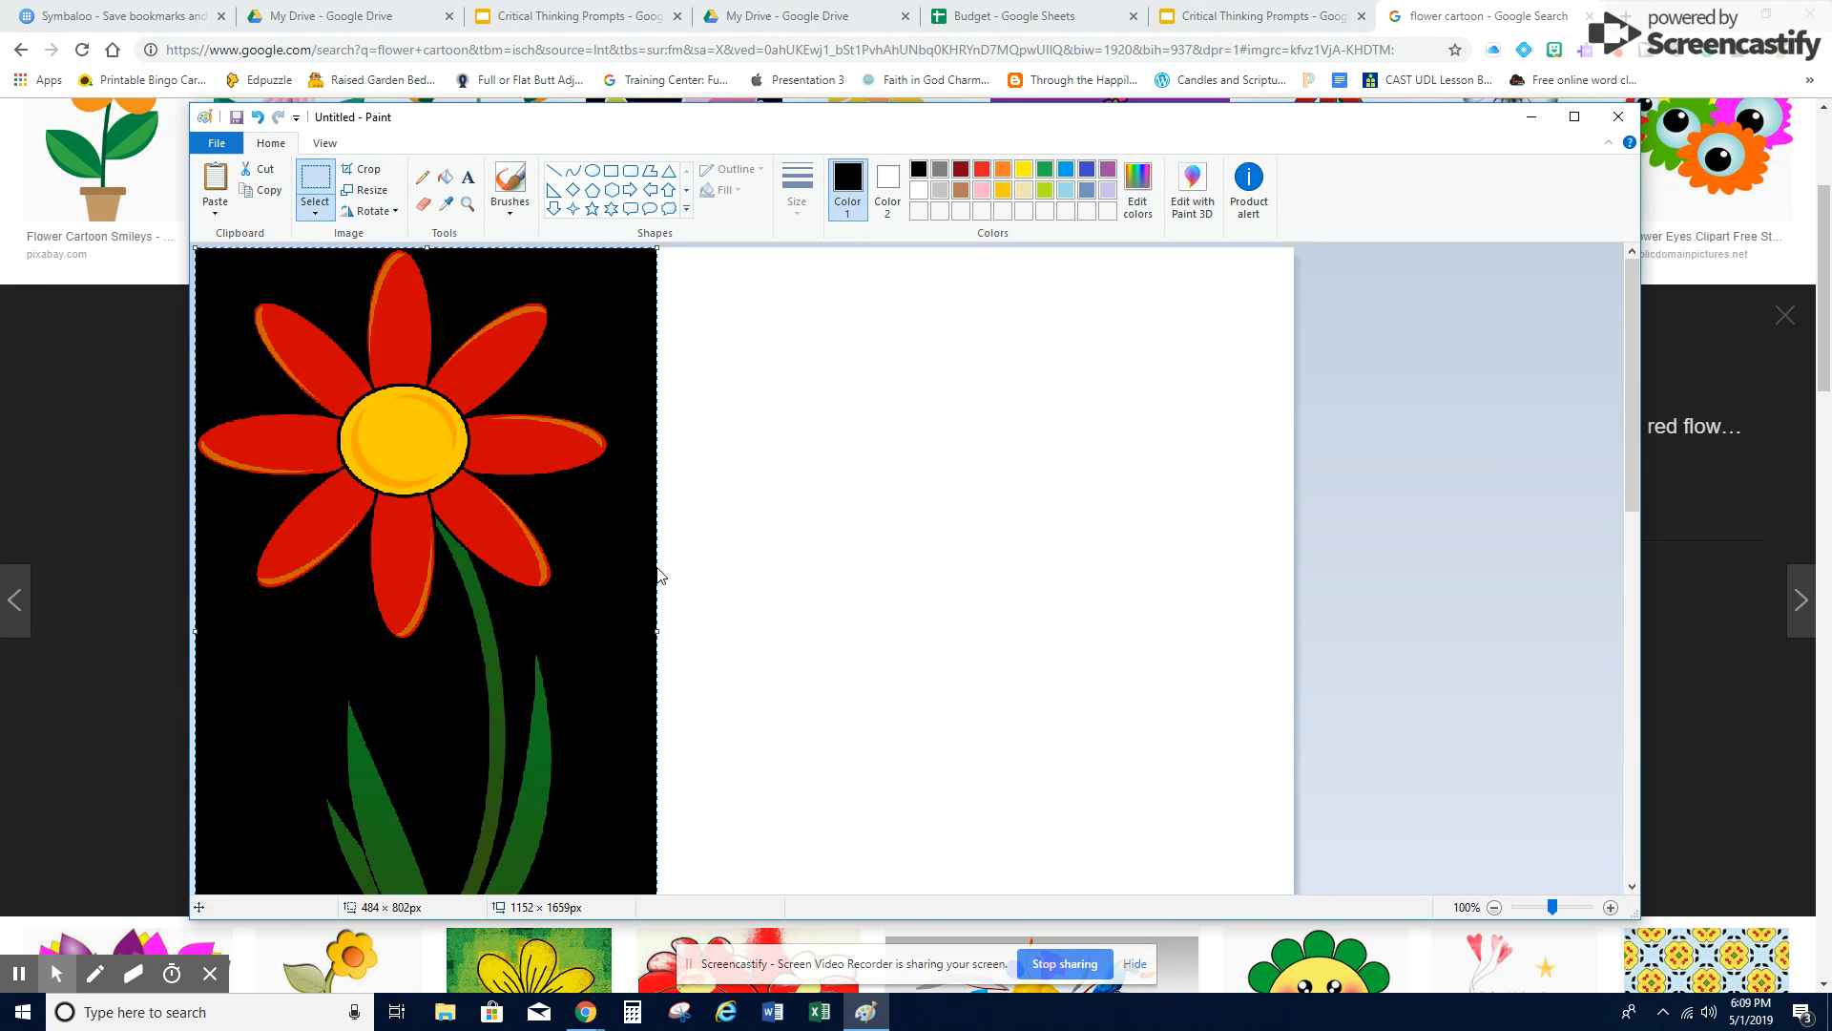
scroll(683, 696, down, 3)
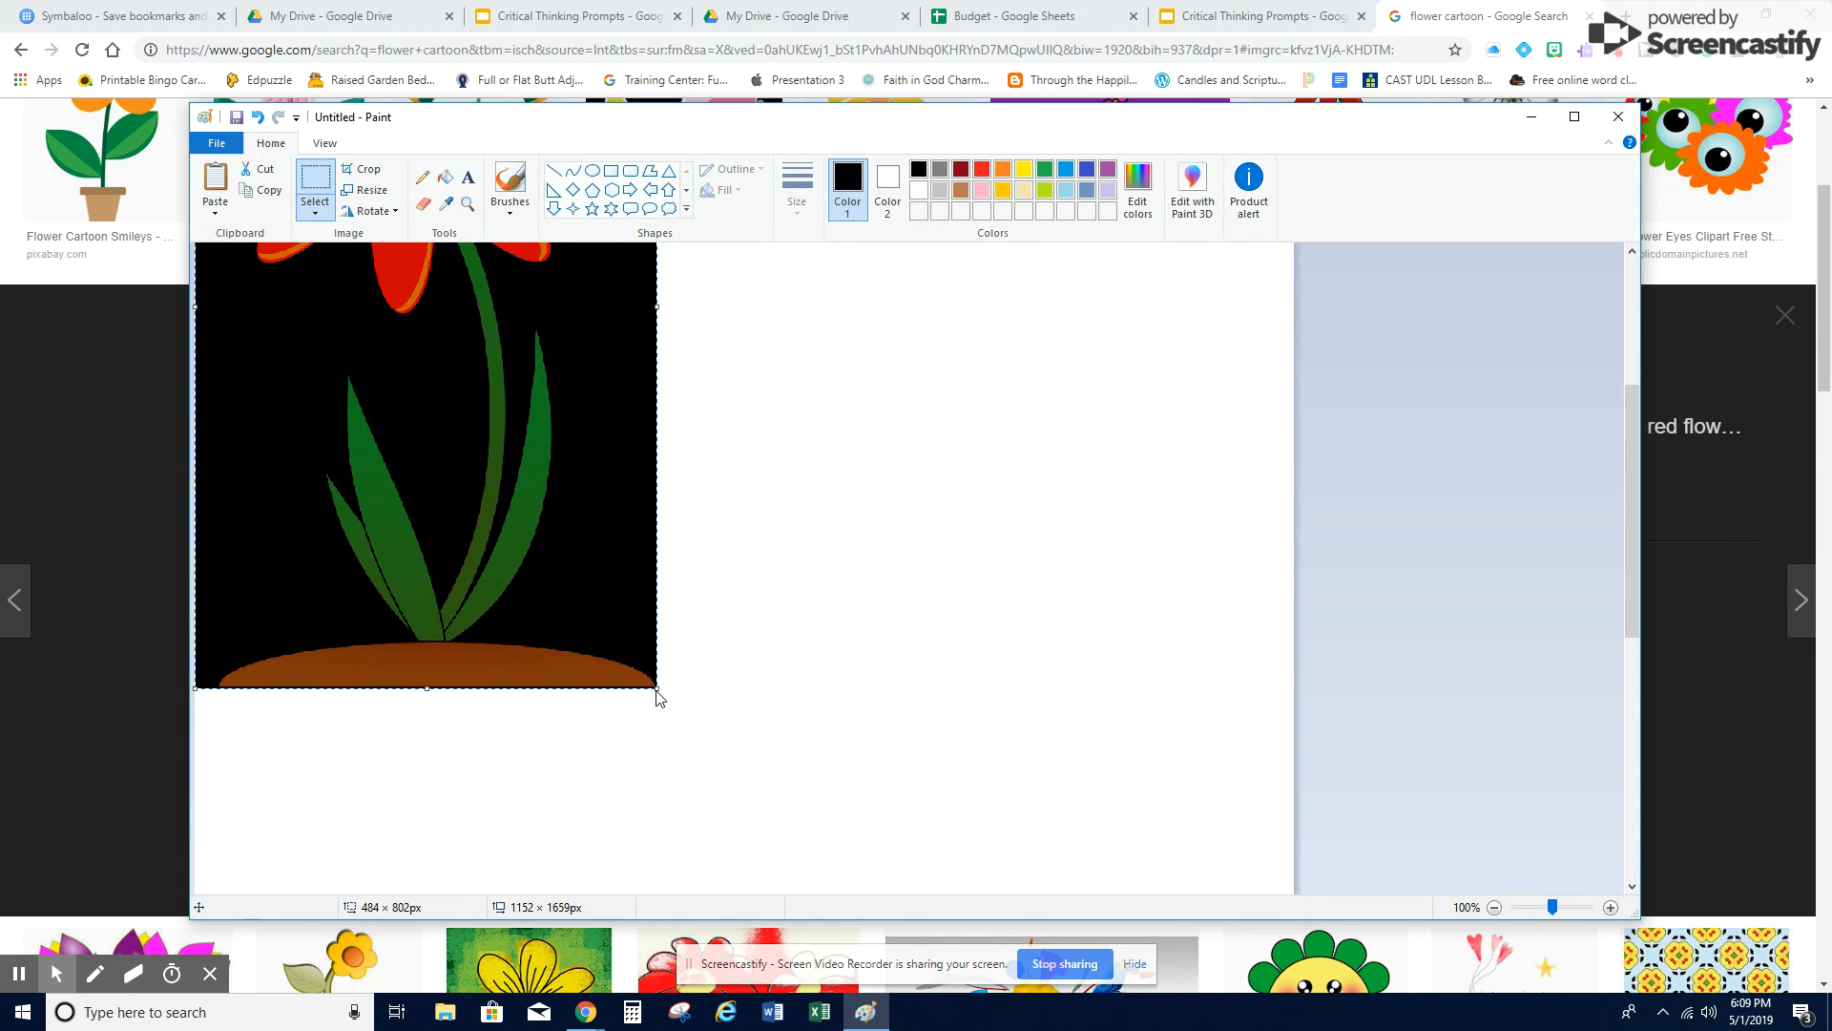
drag(658, 686, 626, 598)
scroll(637, 599, up, 3)
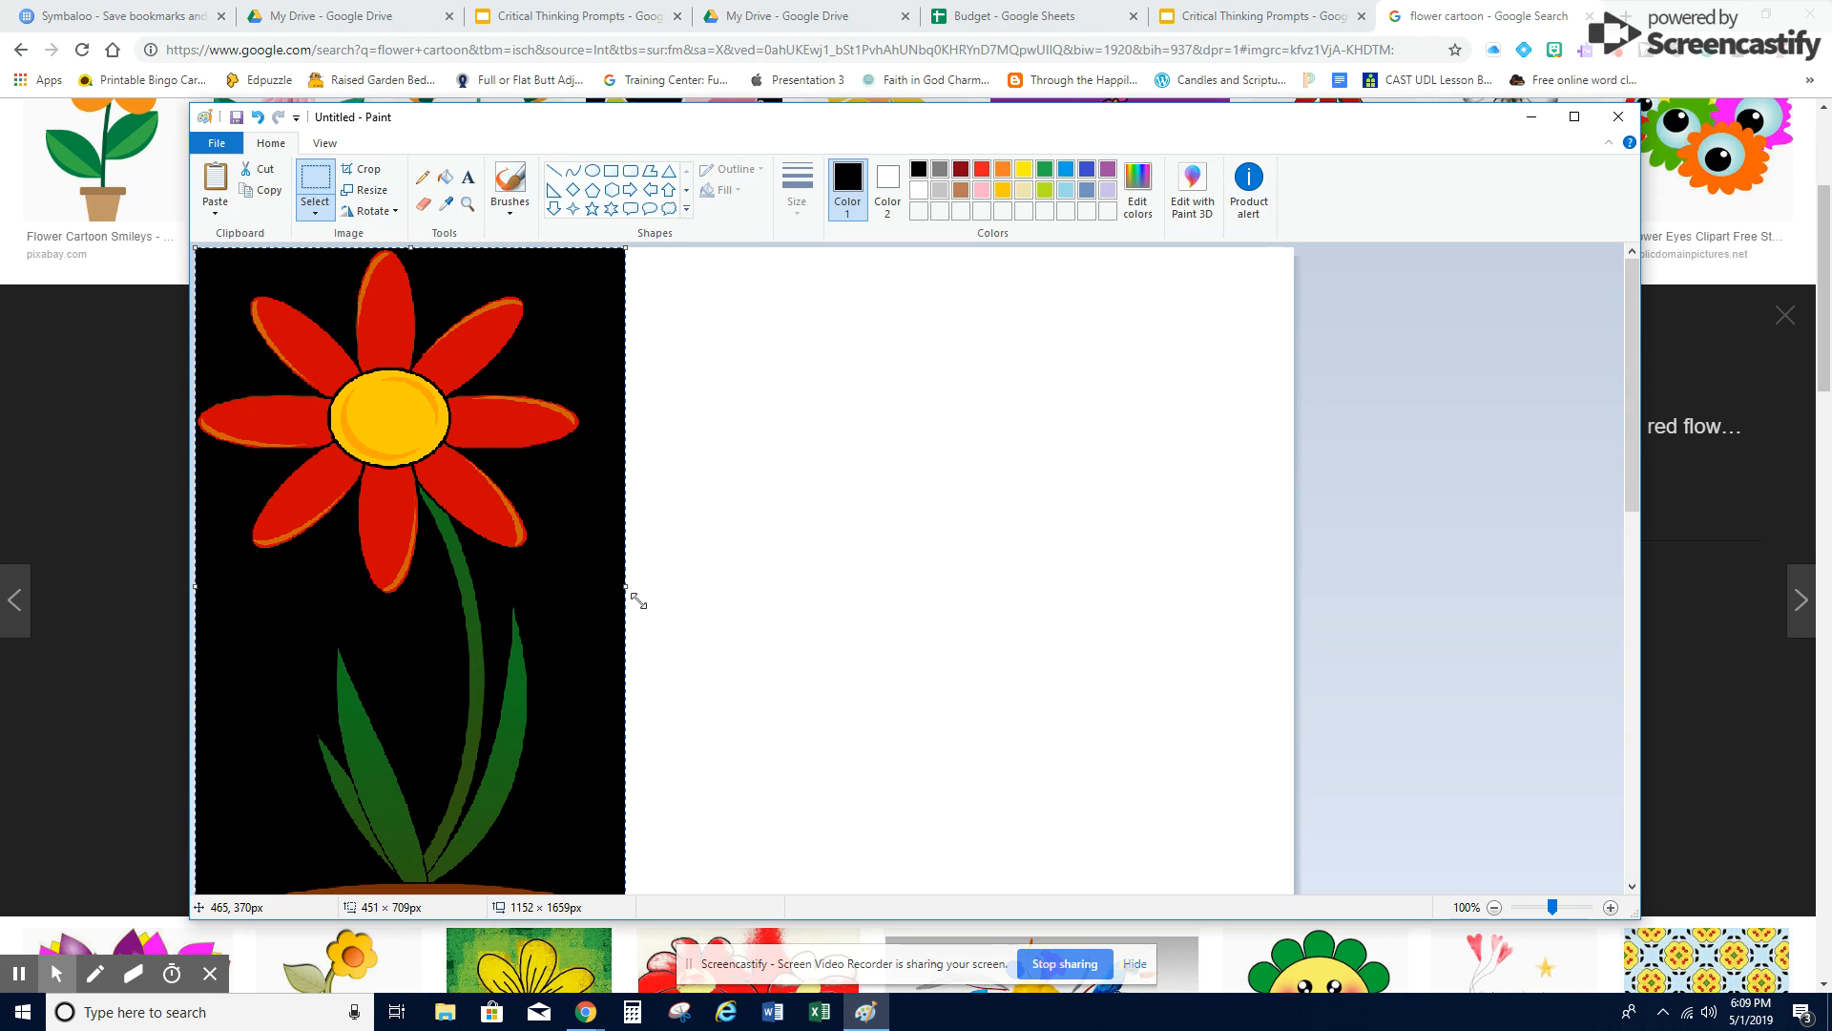
Add the text "1" at font size 26 on the flower's upper-right petal.
click(469, 179)
drag(460, 325, 539, 381)
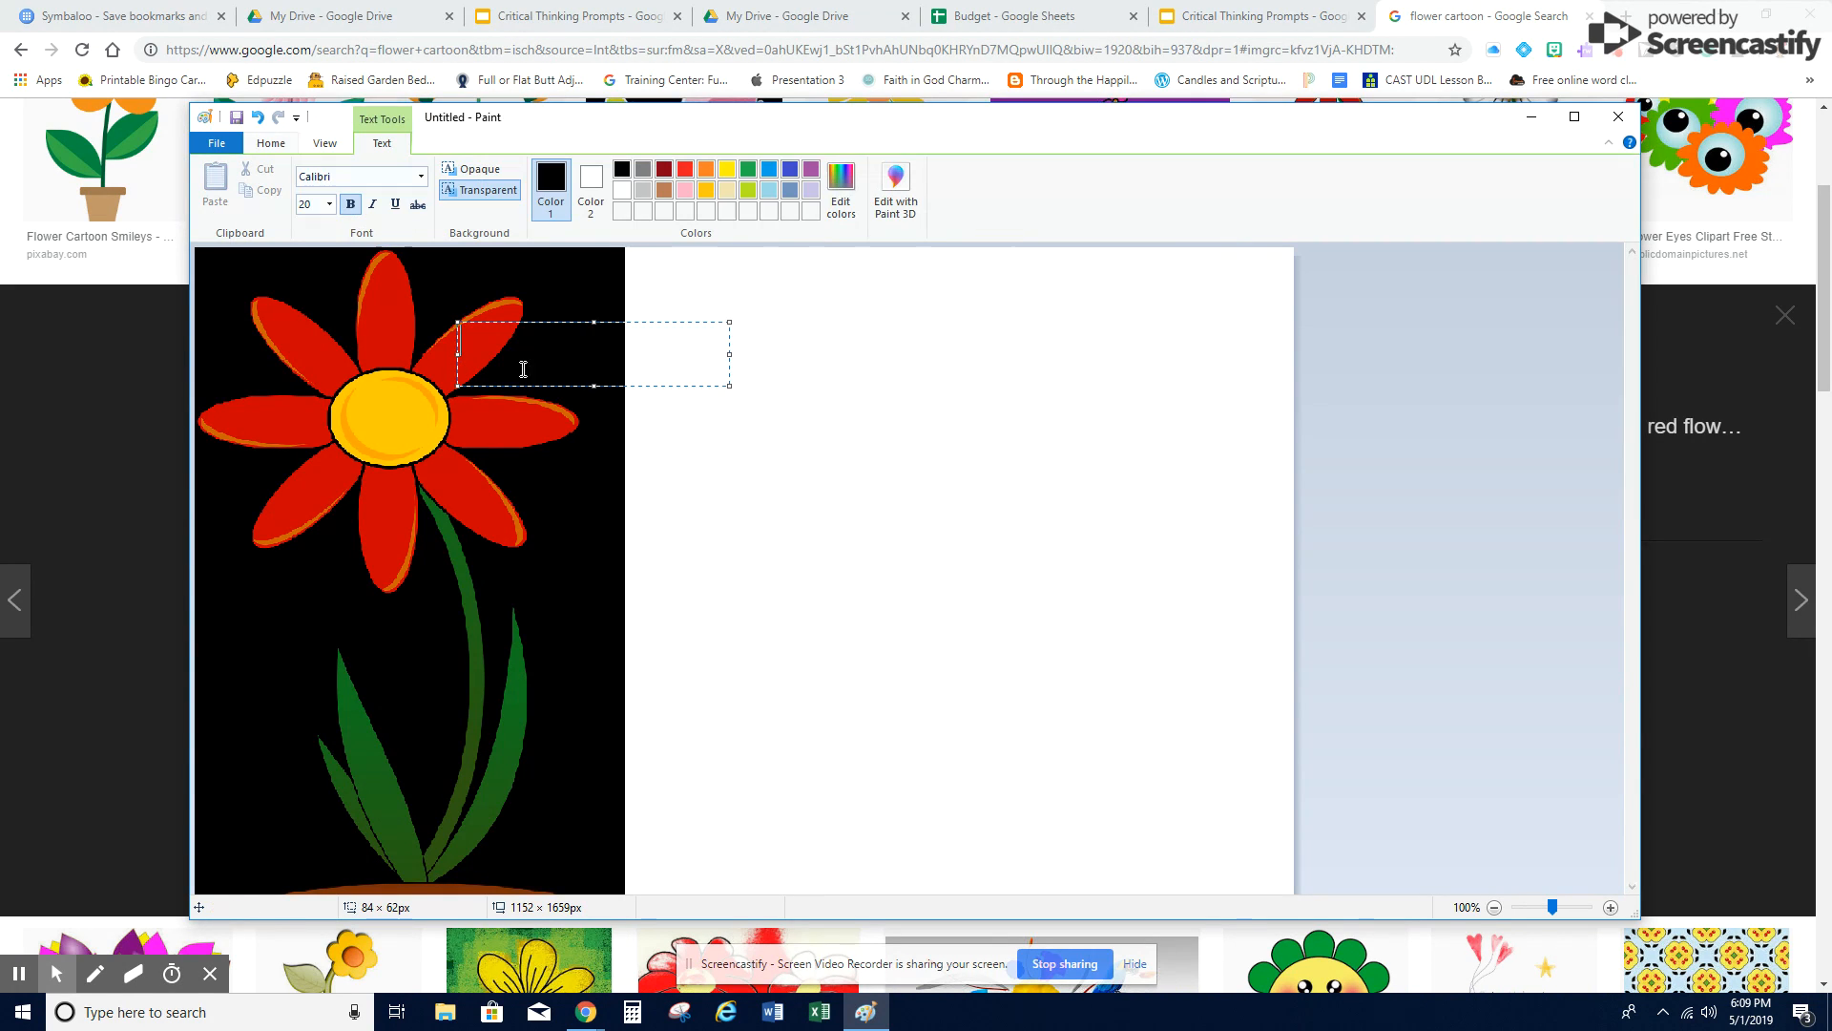
click(330, 206)
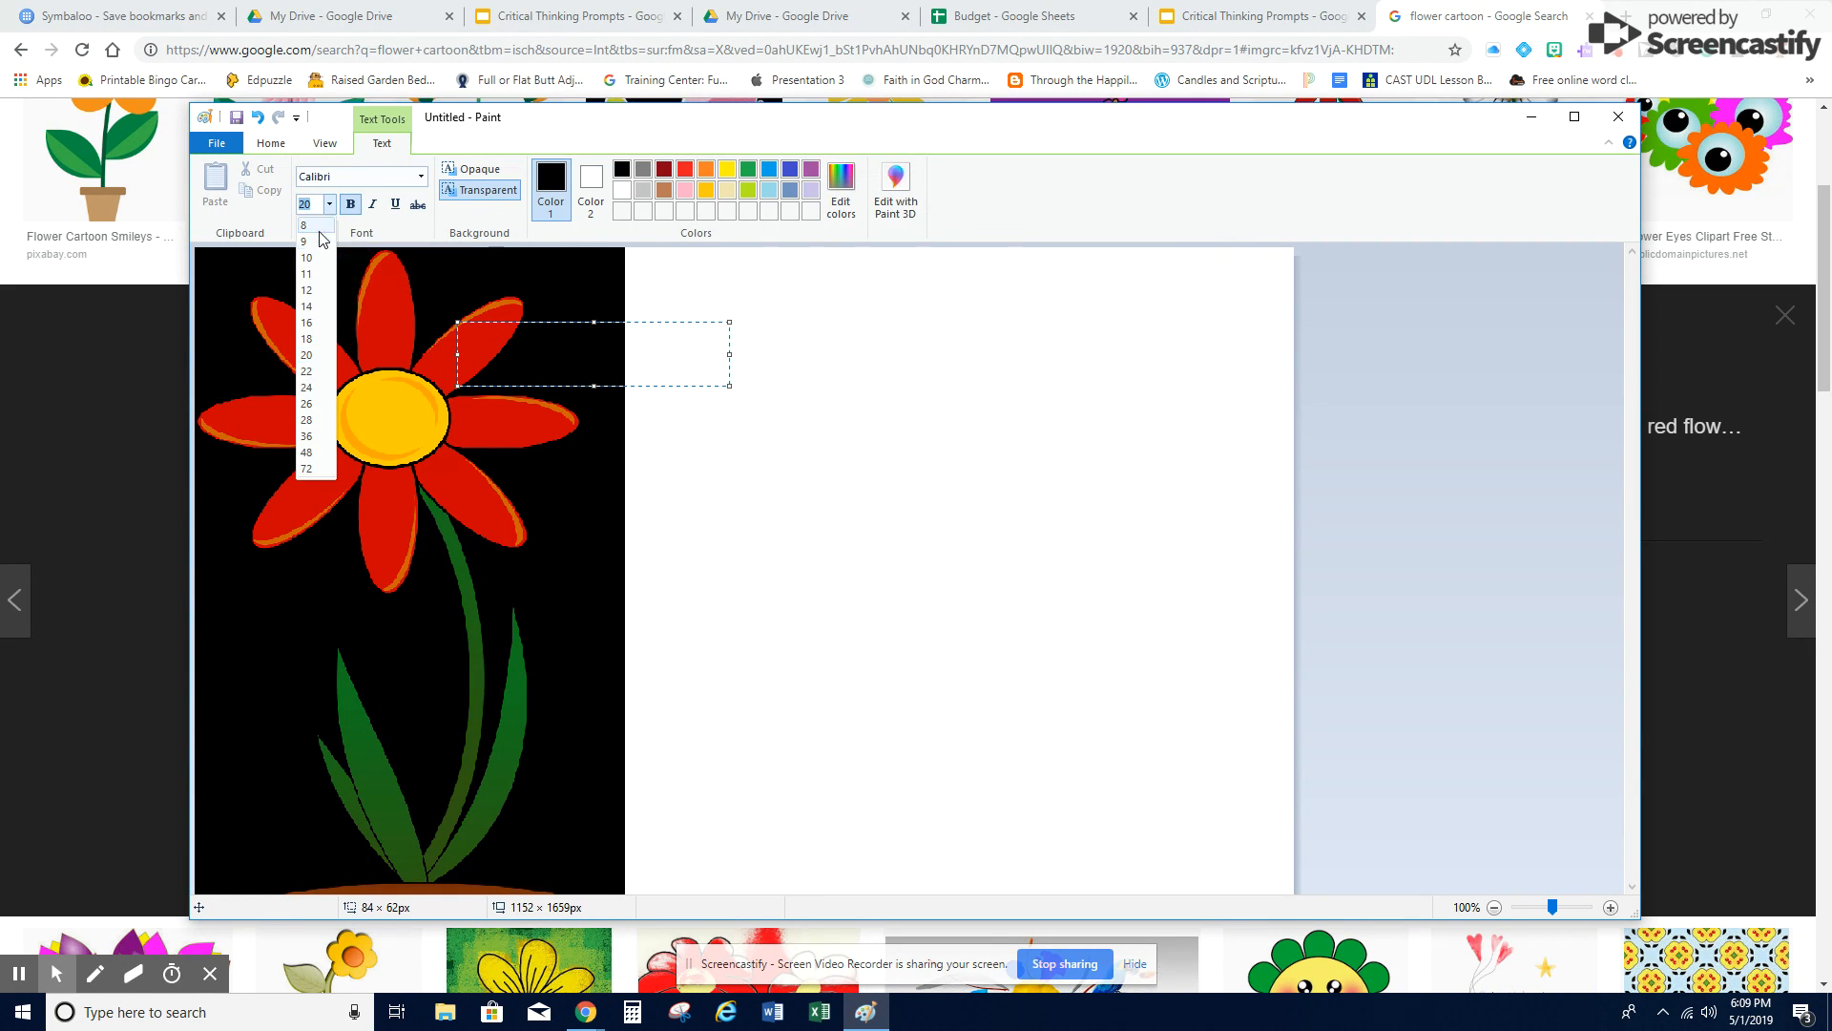
click(313, 404)
text(1)
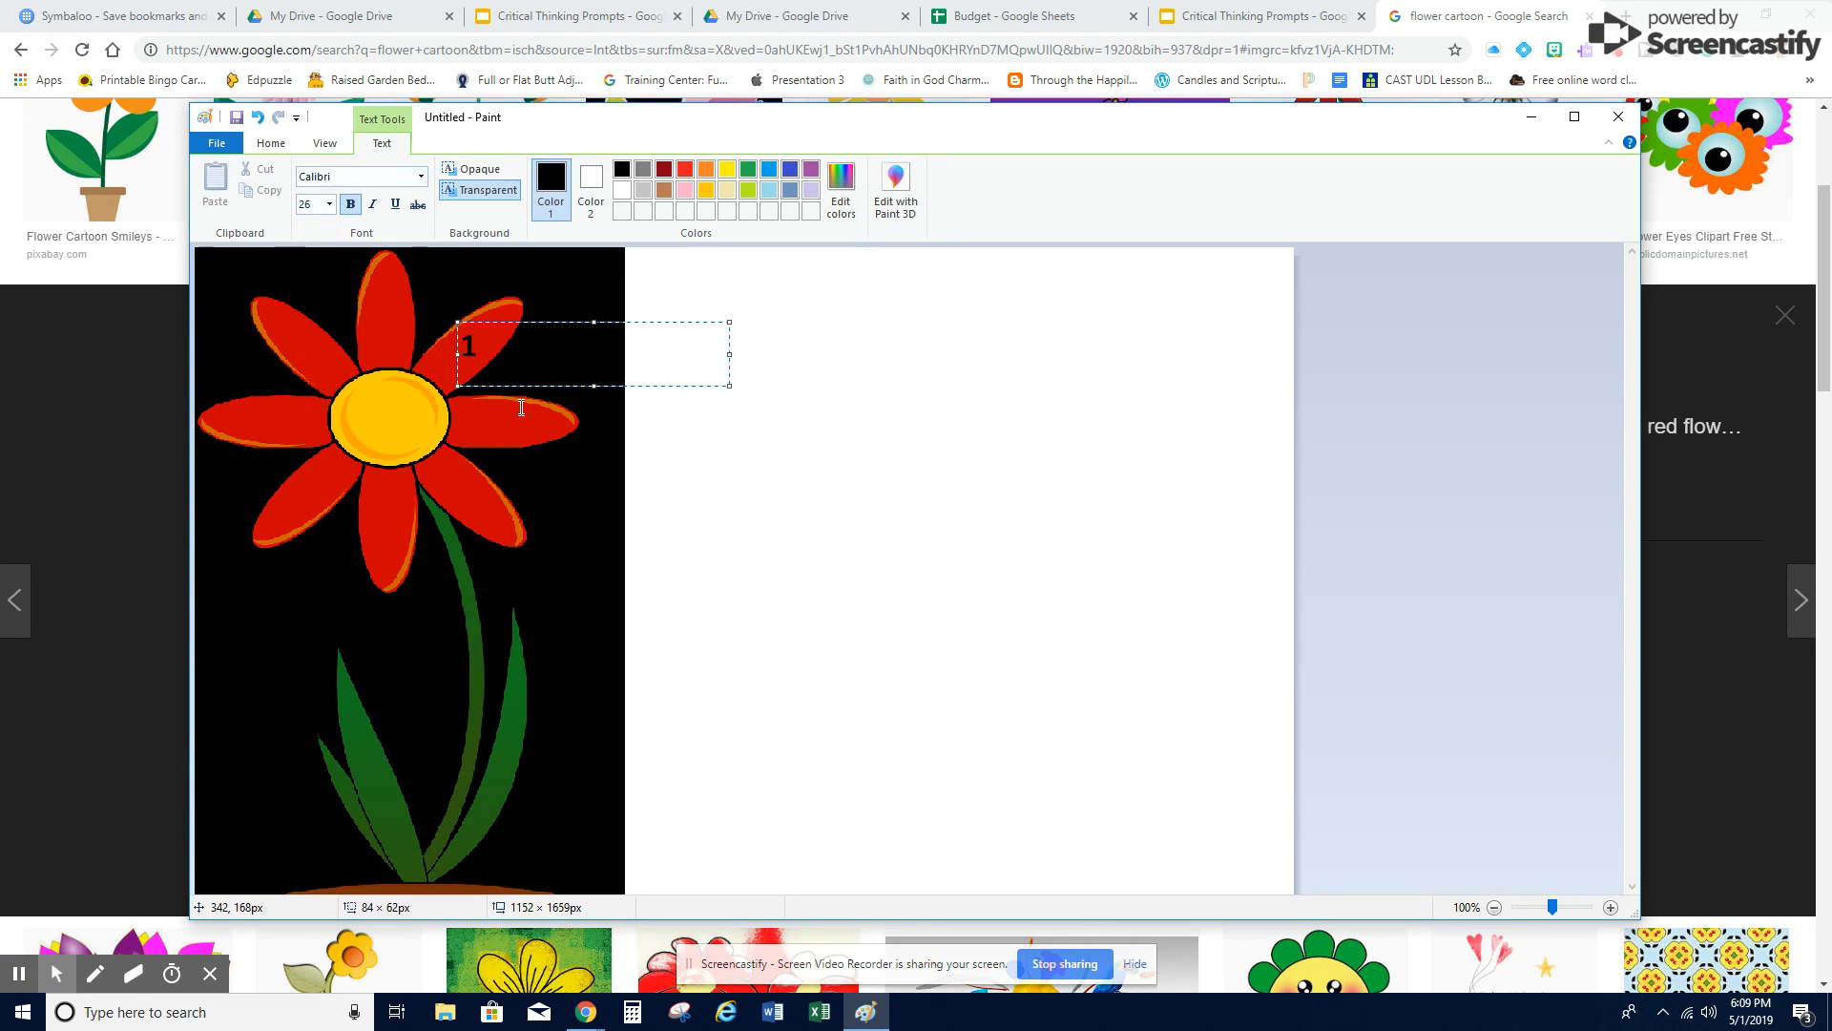
Enlarge the number 1 to font size 36 and shift its text box slightly to centre it on the petal.
drag(489, 348, 456, 348)
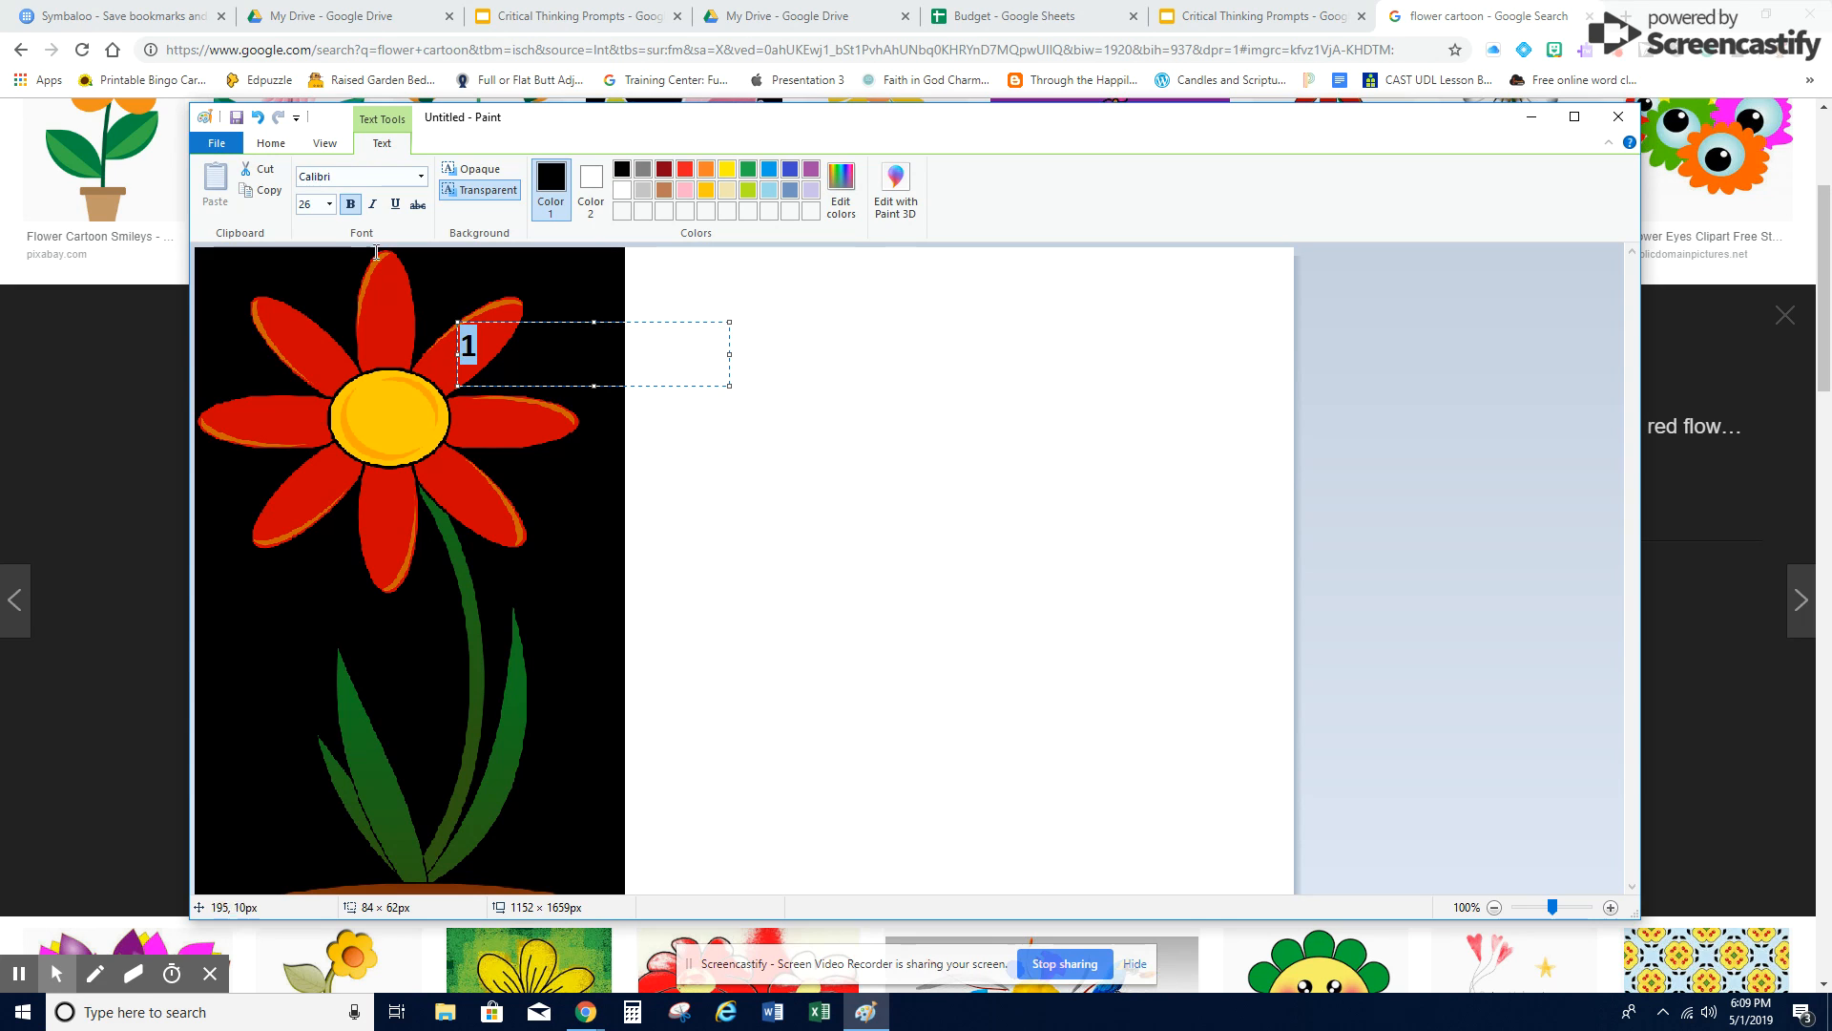
click(329, 204)
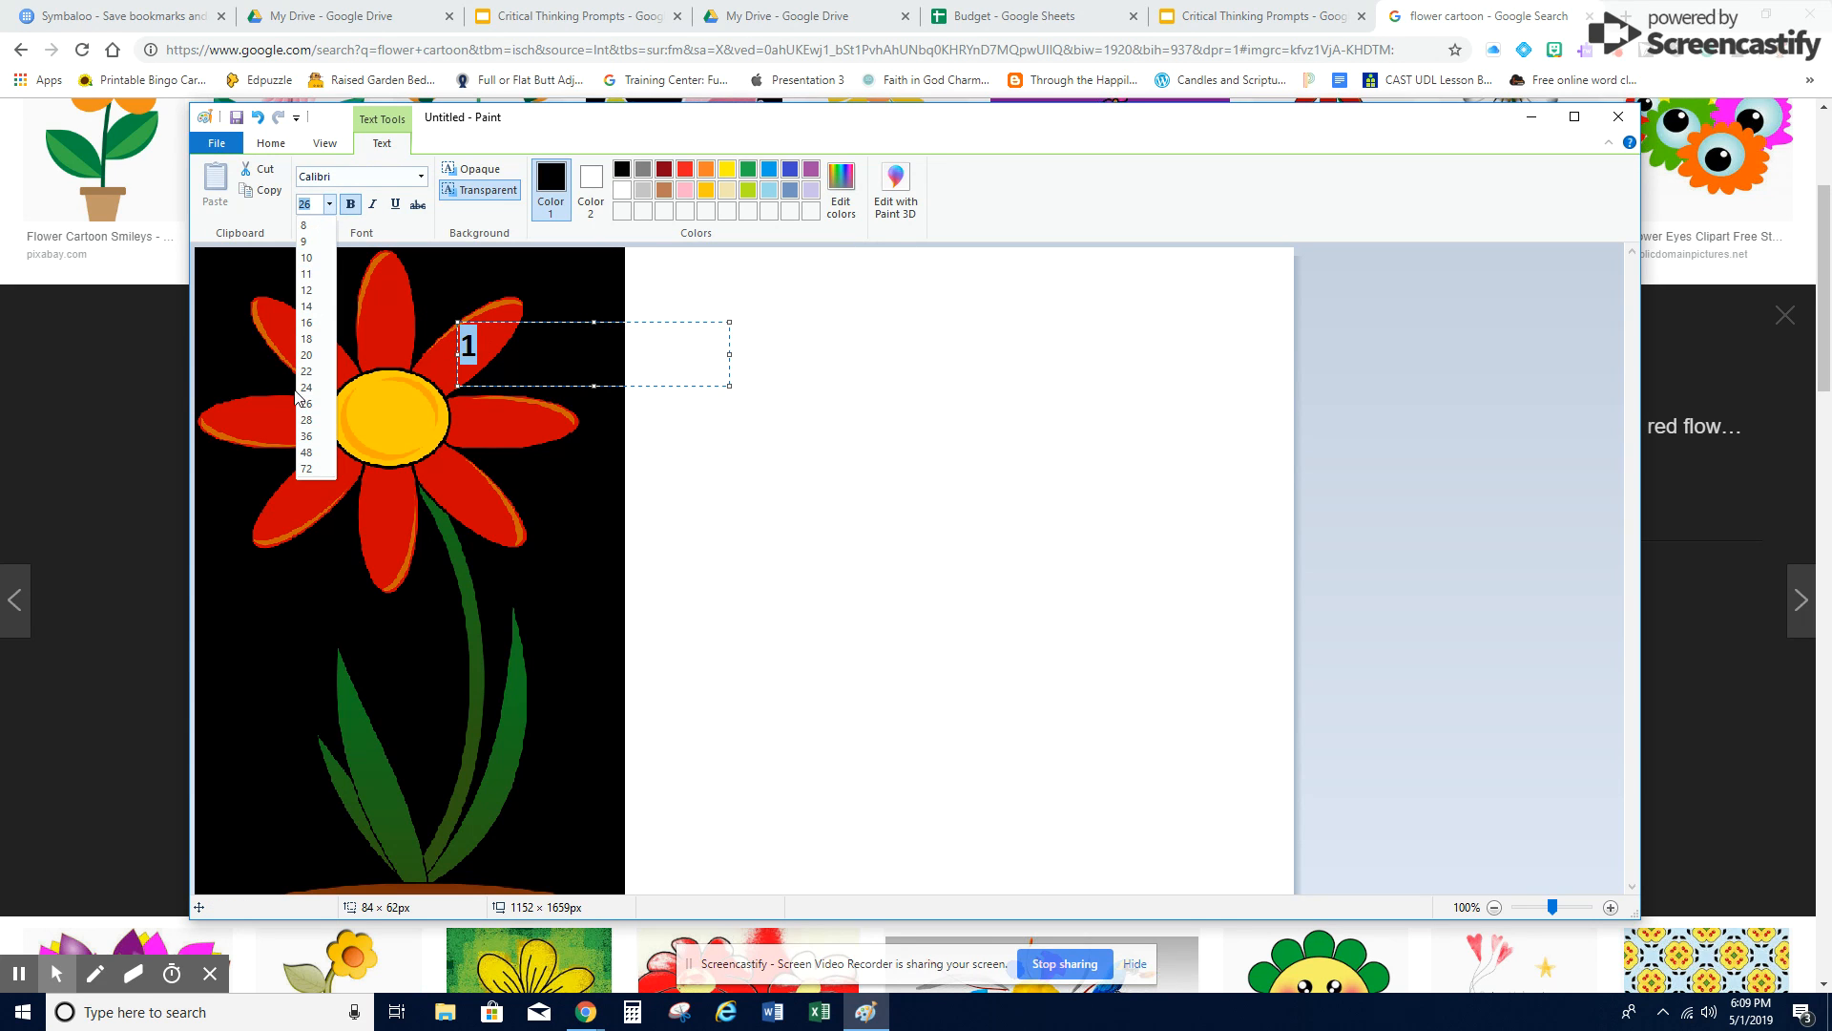
click(306, 436)
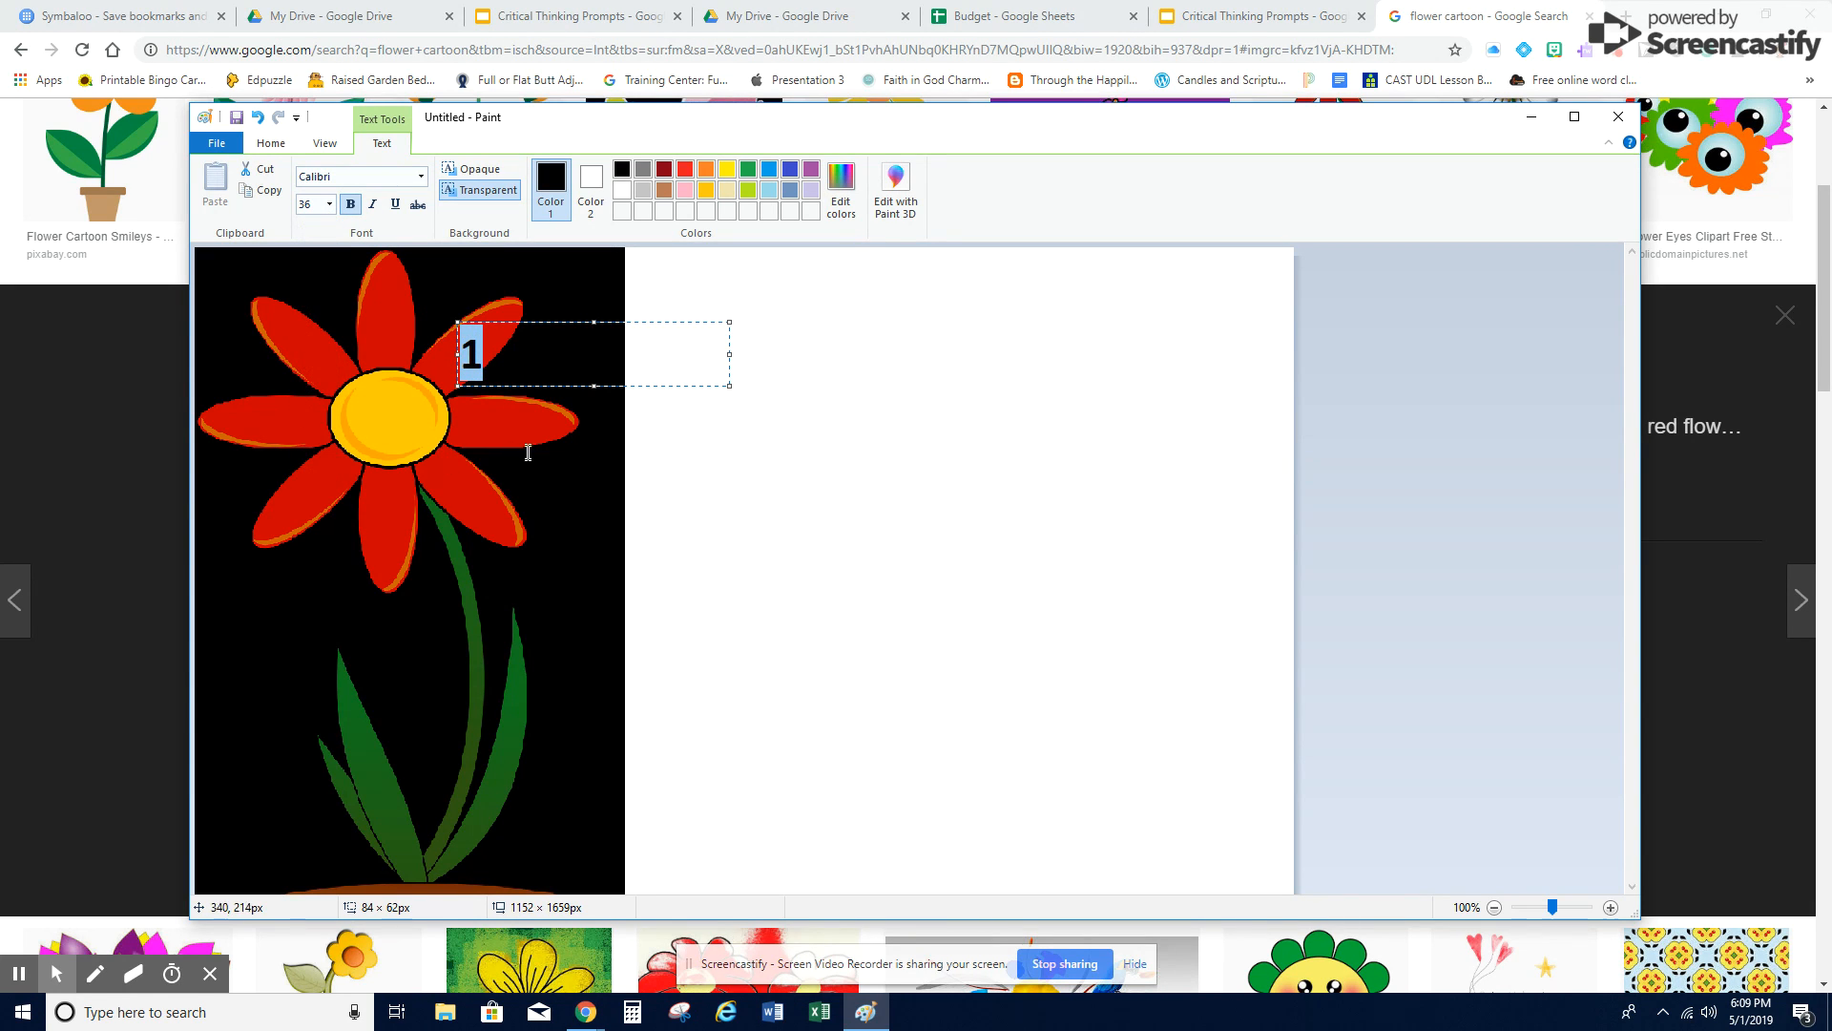
drag(550, 321, 540, 318)
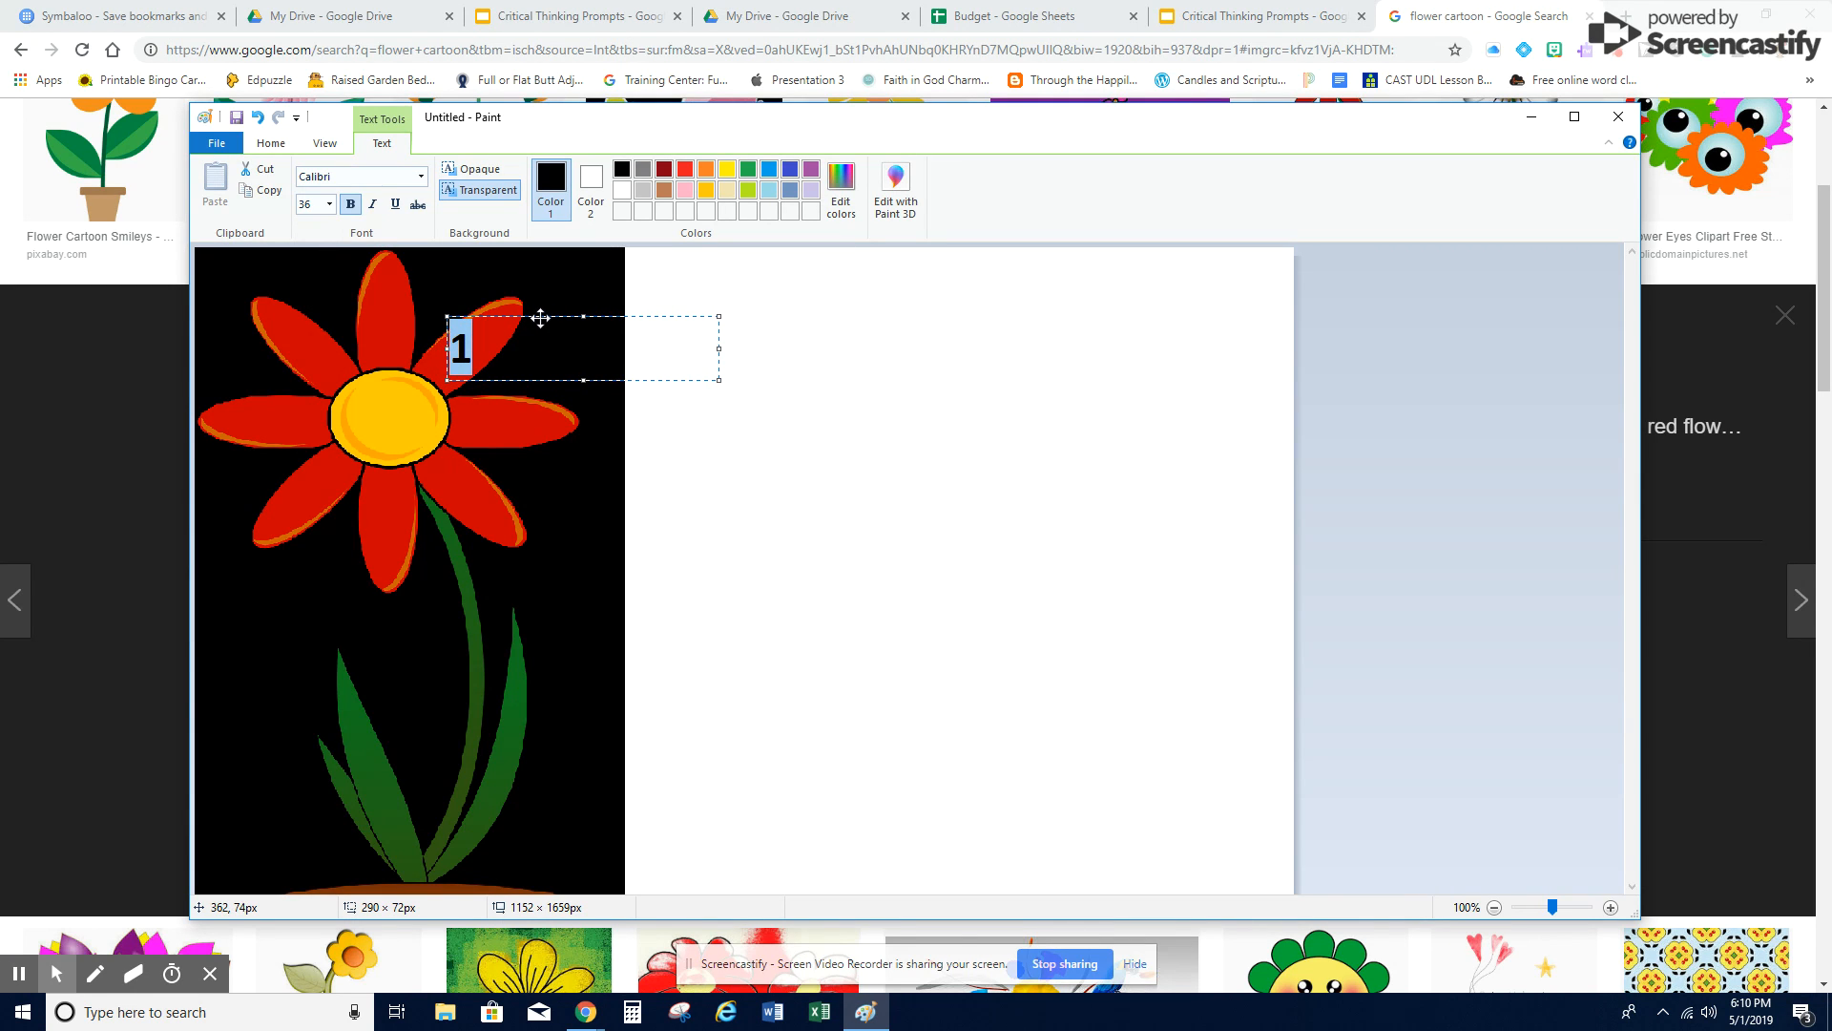
click(575, 285)
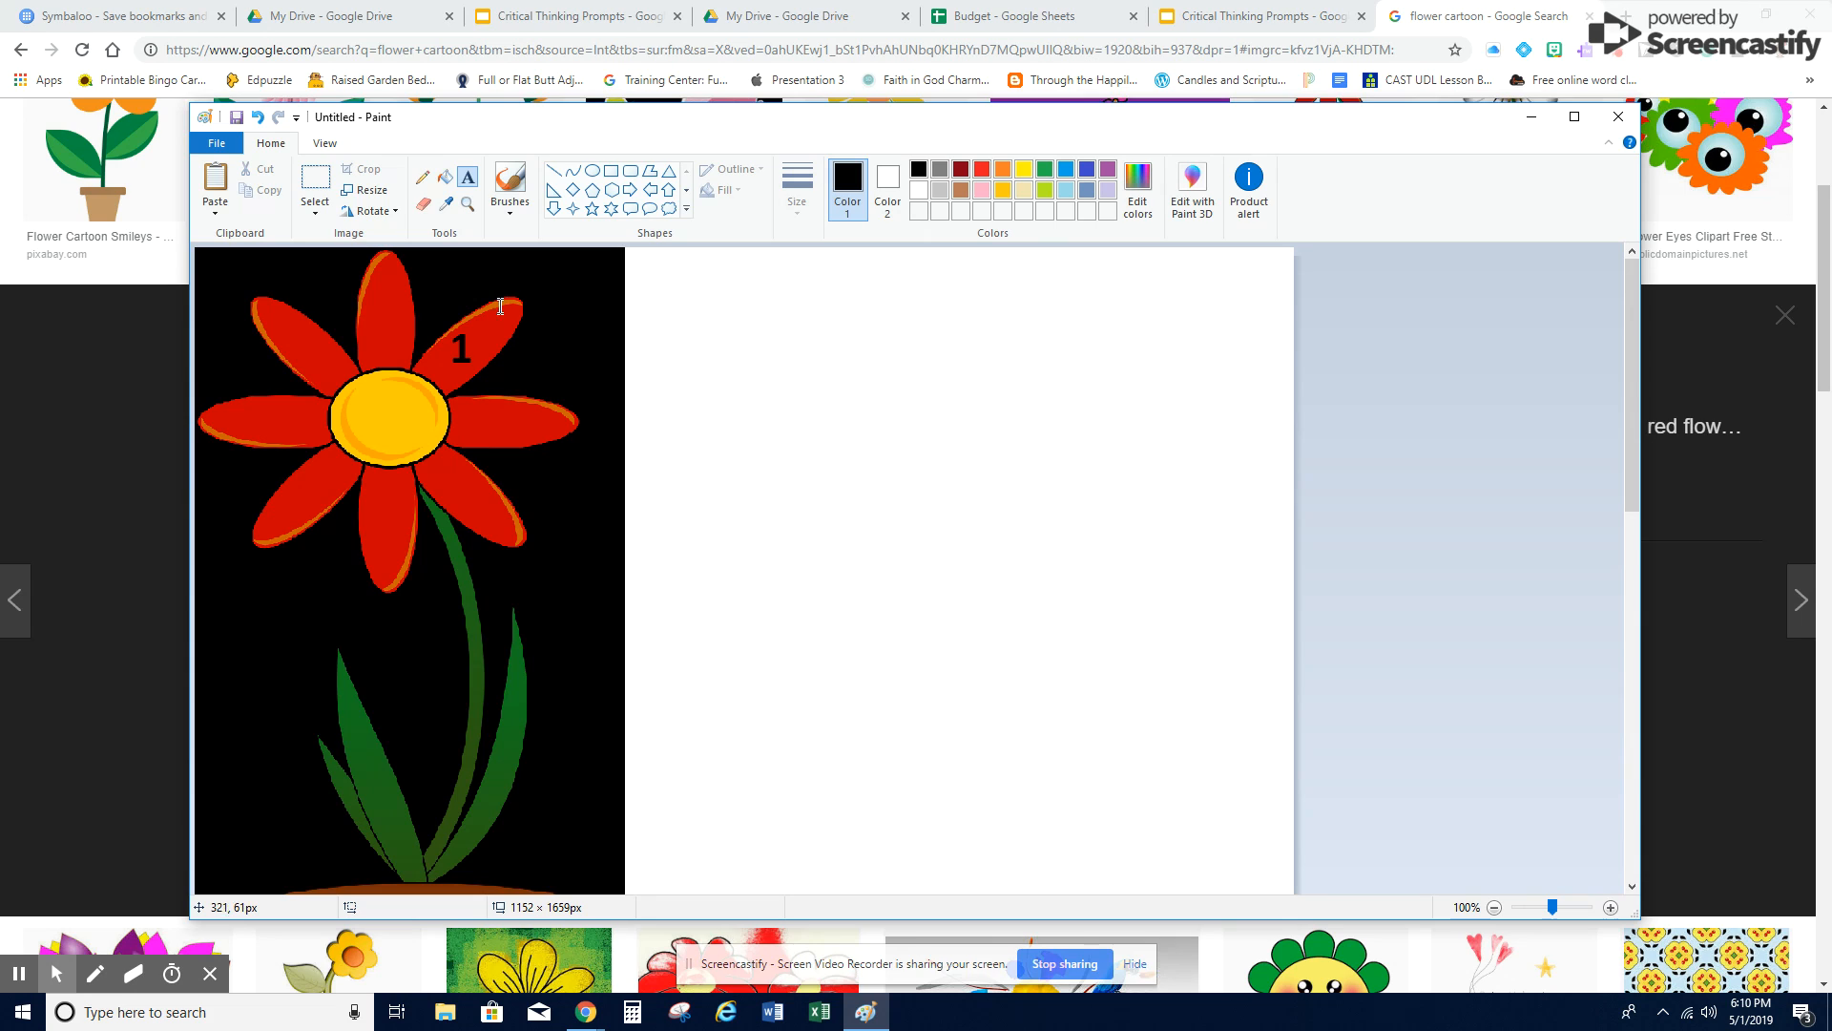
Try to move the number 1 outward along its petal with a rectangular selection, and undo the move.
click(315, 201)
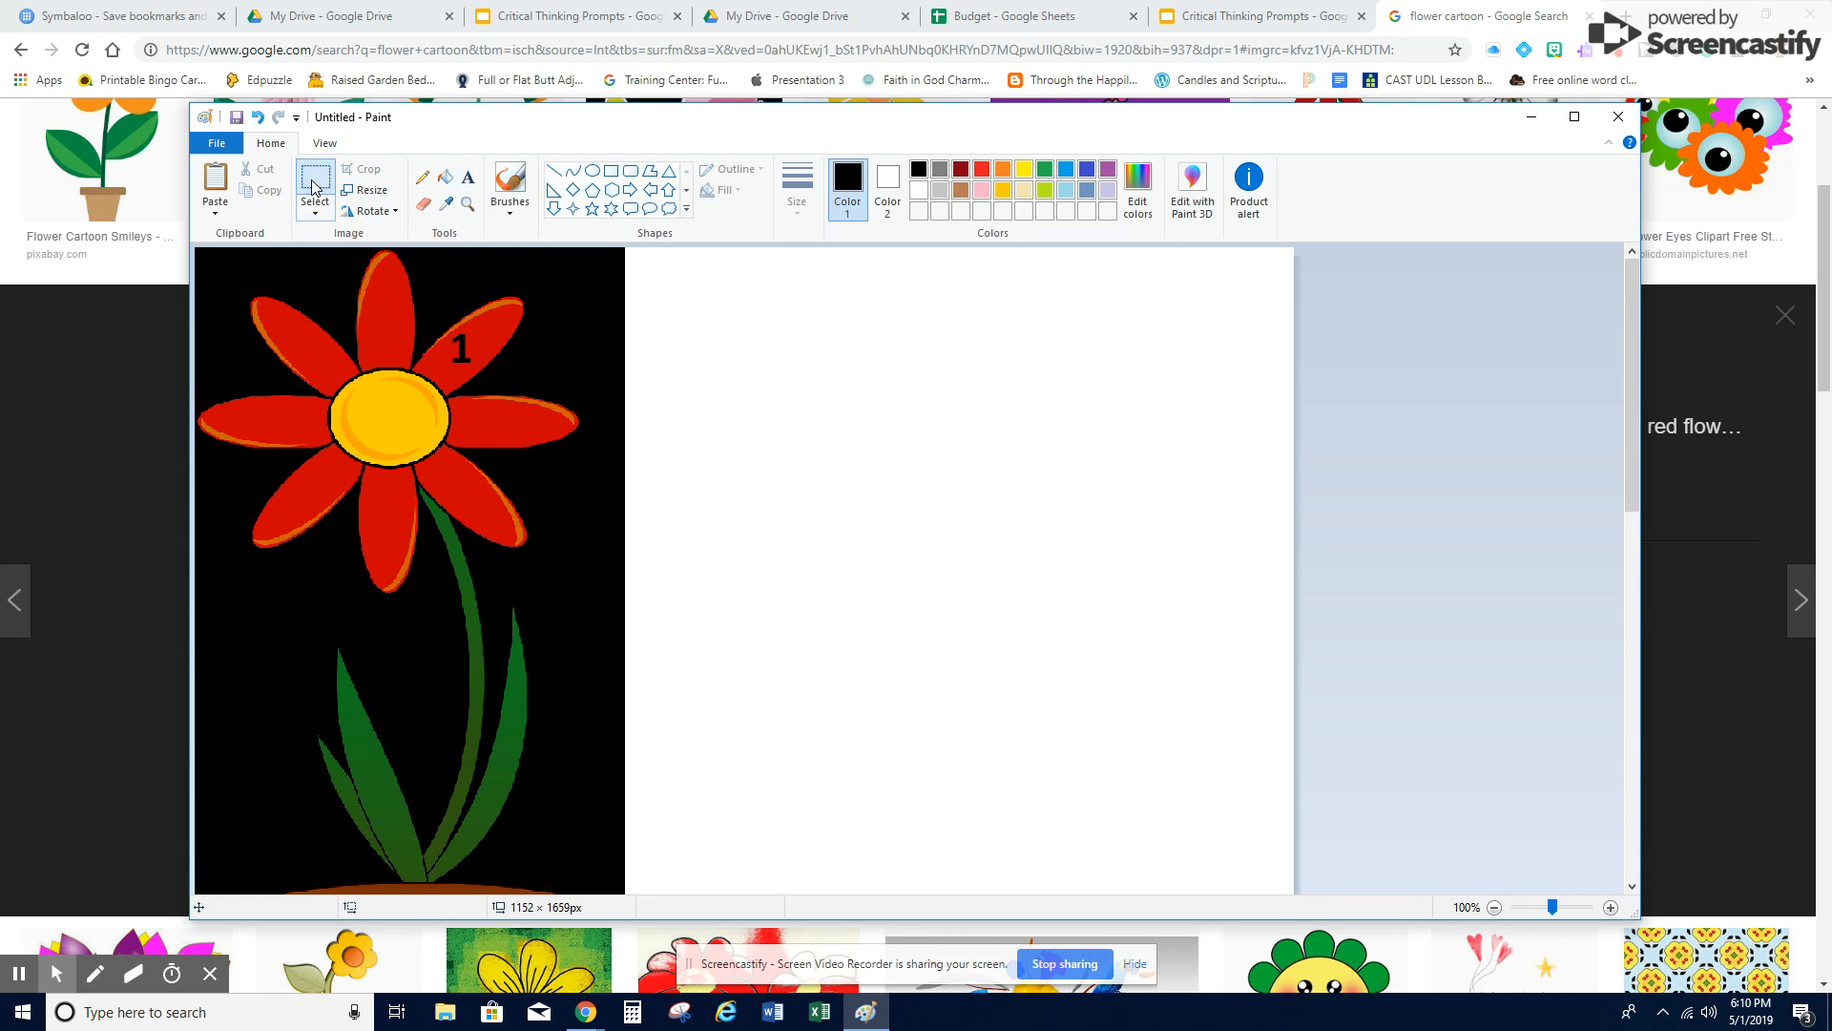
drag(448, 329, 479, 366)
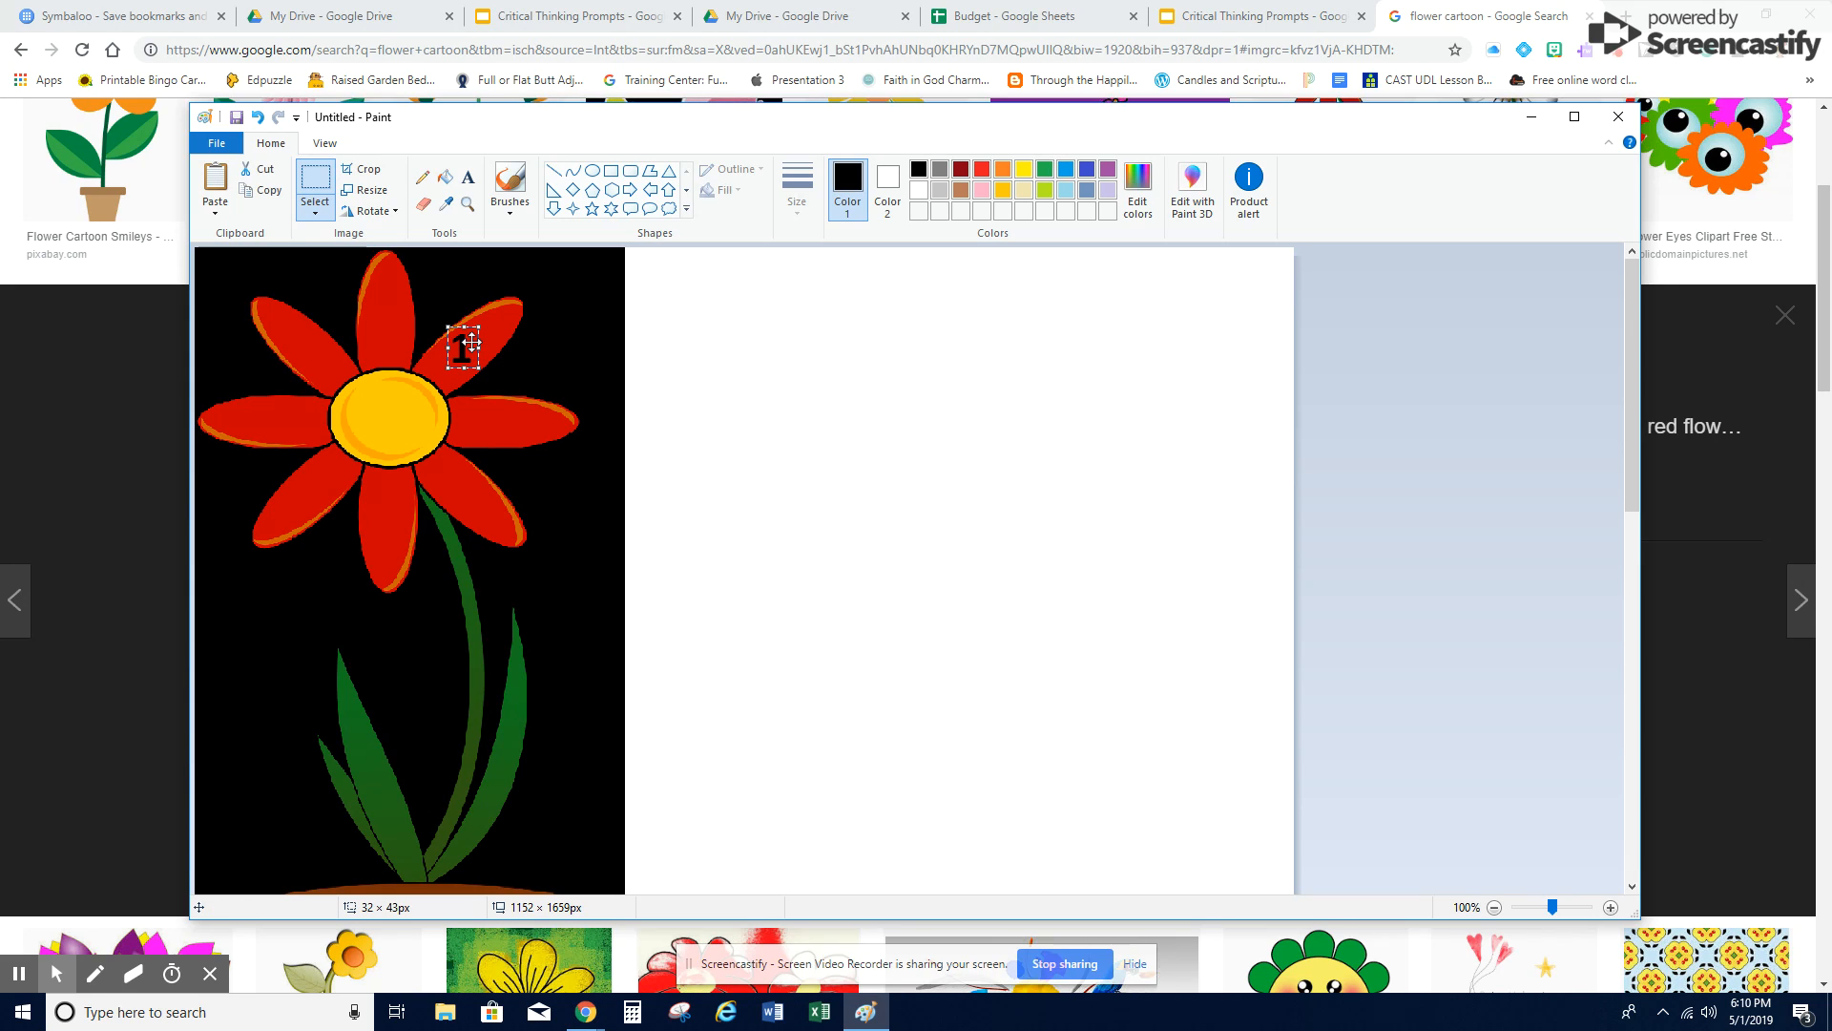
drag(467, 345, 513, 328)
key(ctrl+z)
key(ctrl+z)
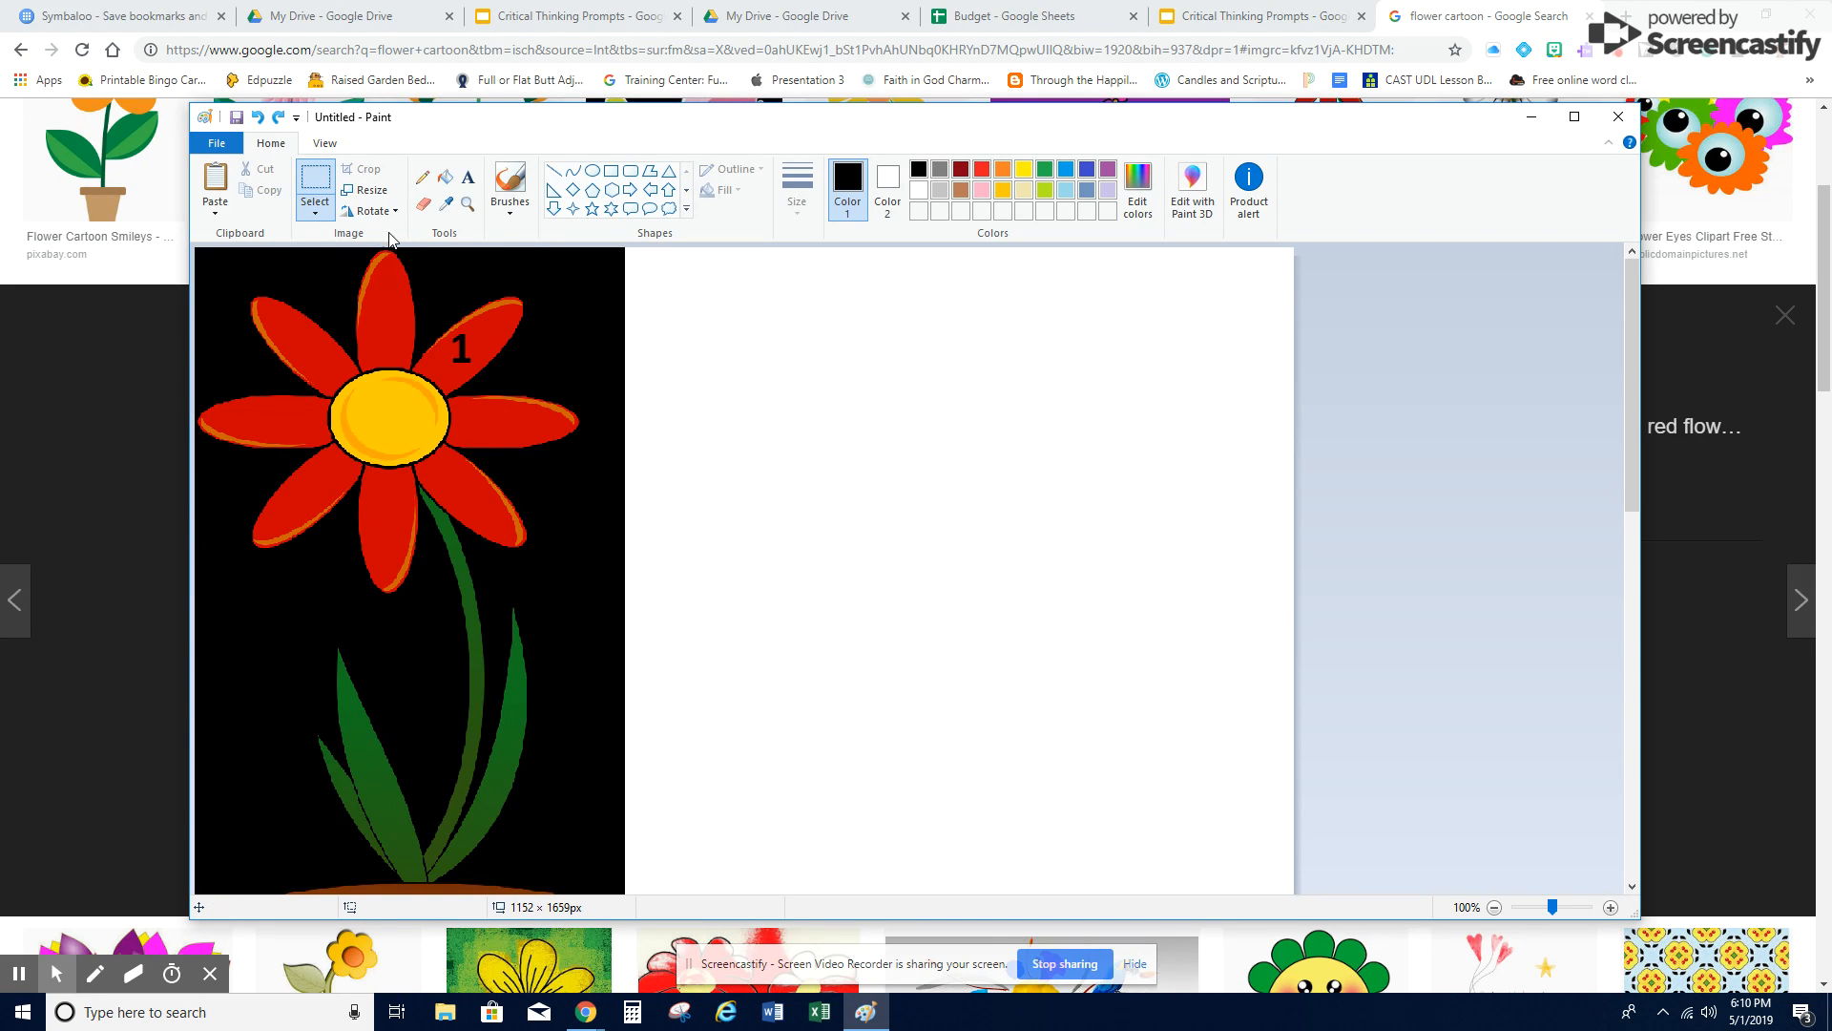
Add the number 2 on the flower's right petal and the number 3 on its lower-right petal.
click(468, 178)
drag(470, 407, 532, 452)
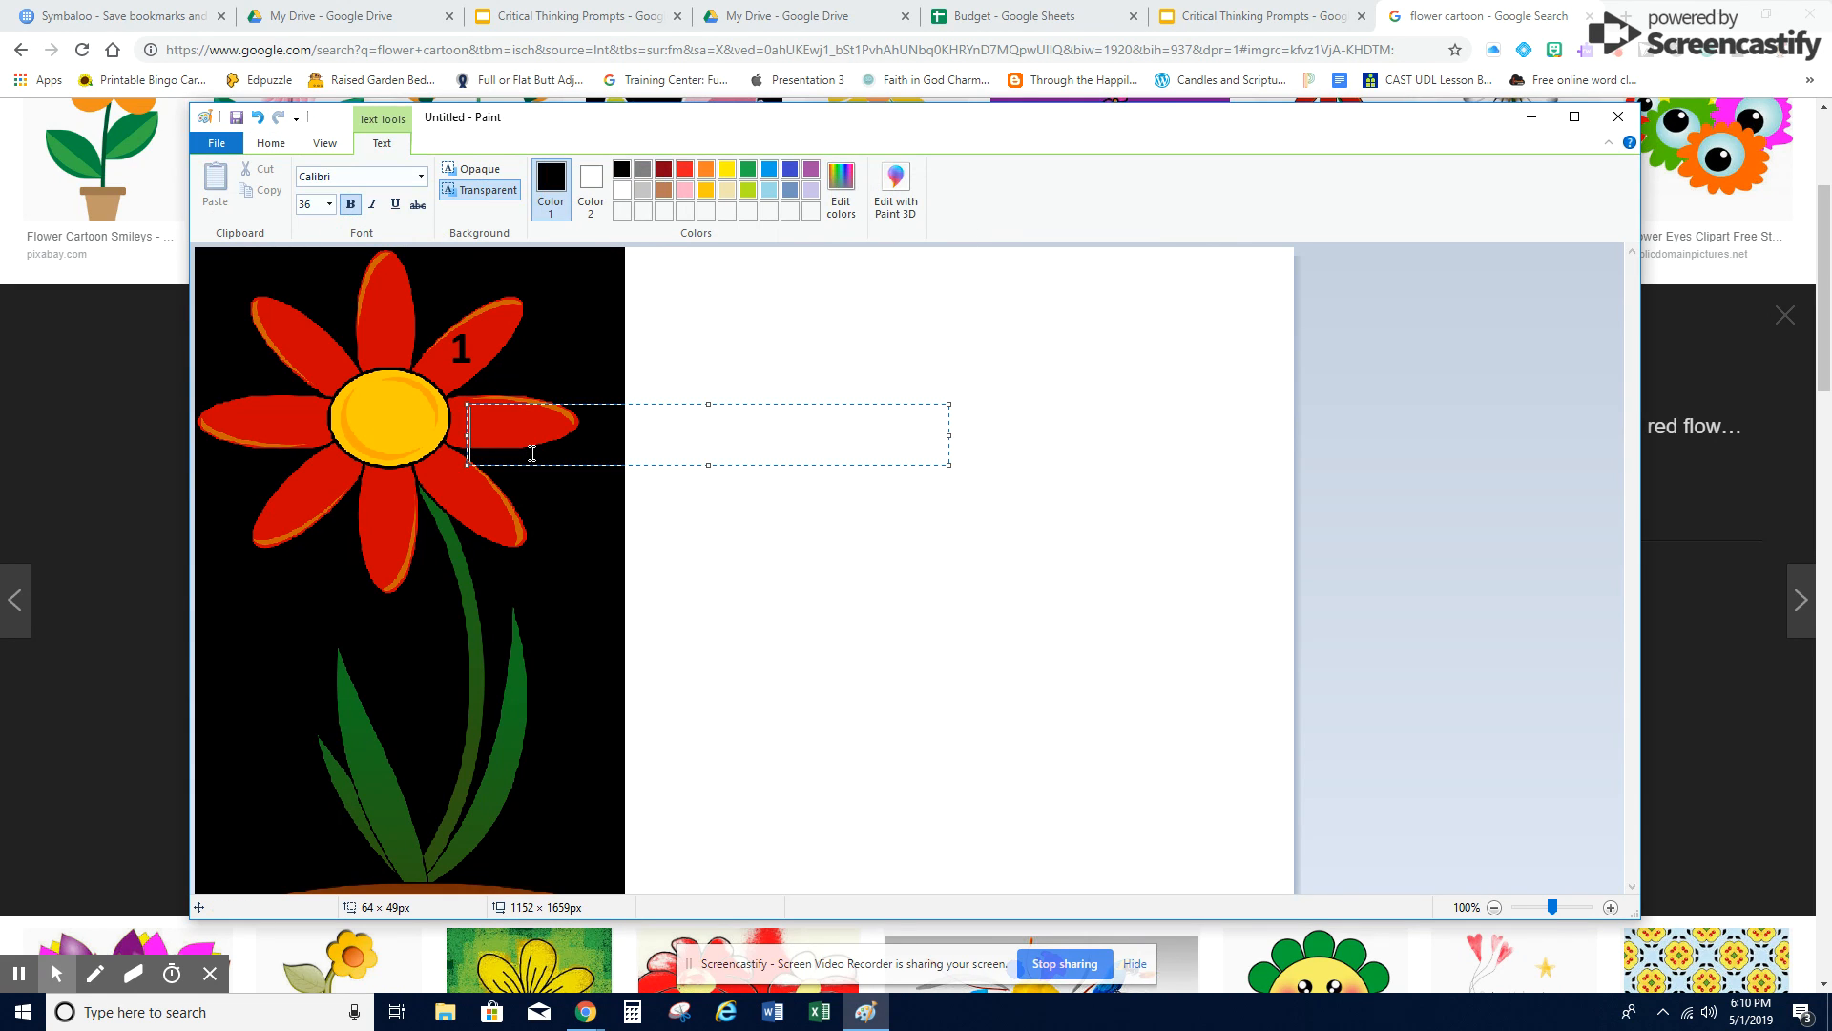
text(2)
drag(523, 404, 531, 390)
drag(437, 470, 503, 543)
text(3)
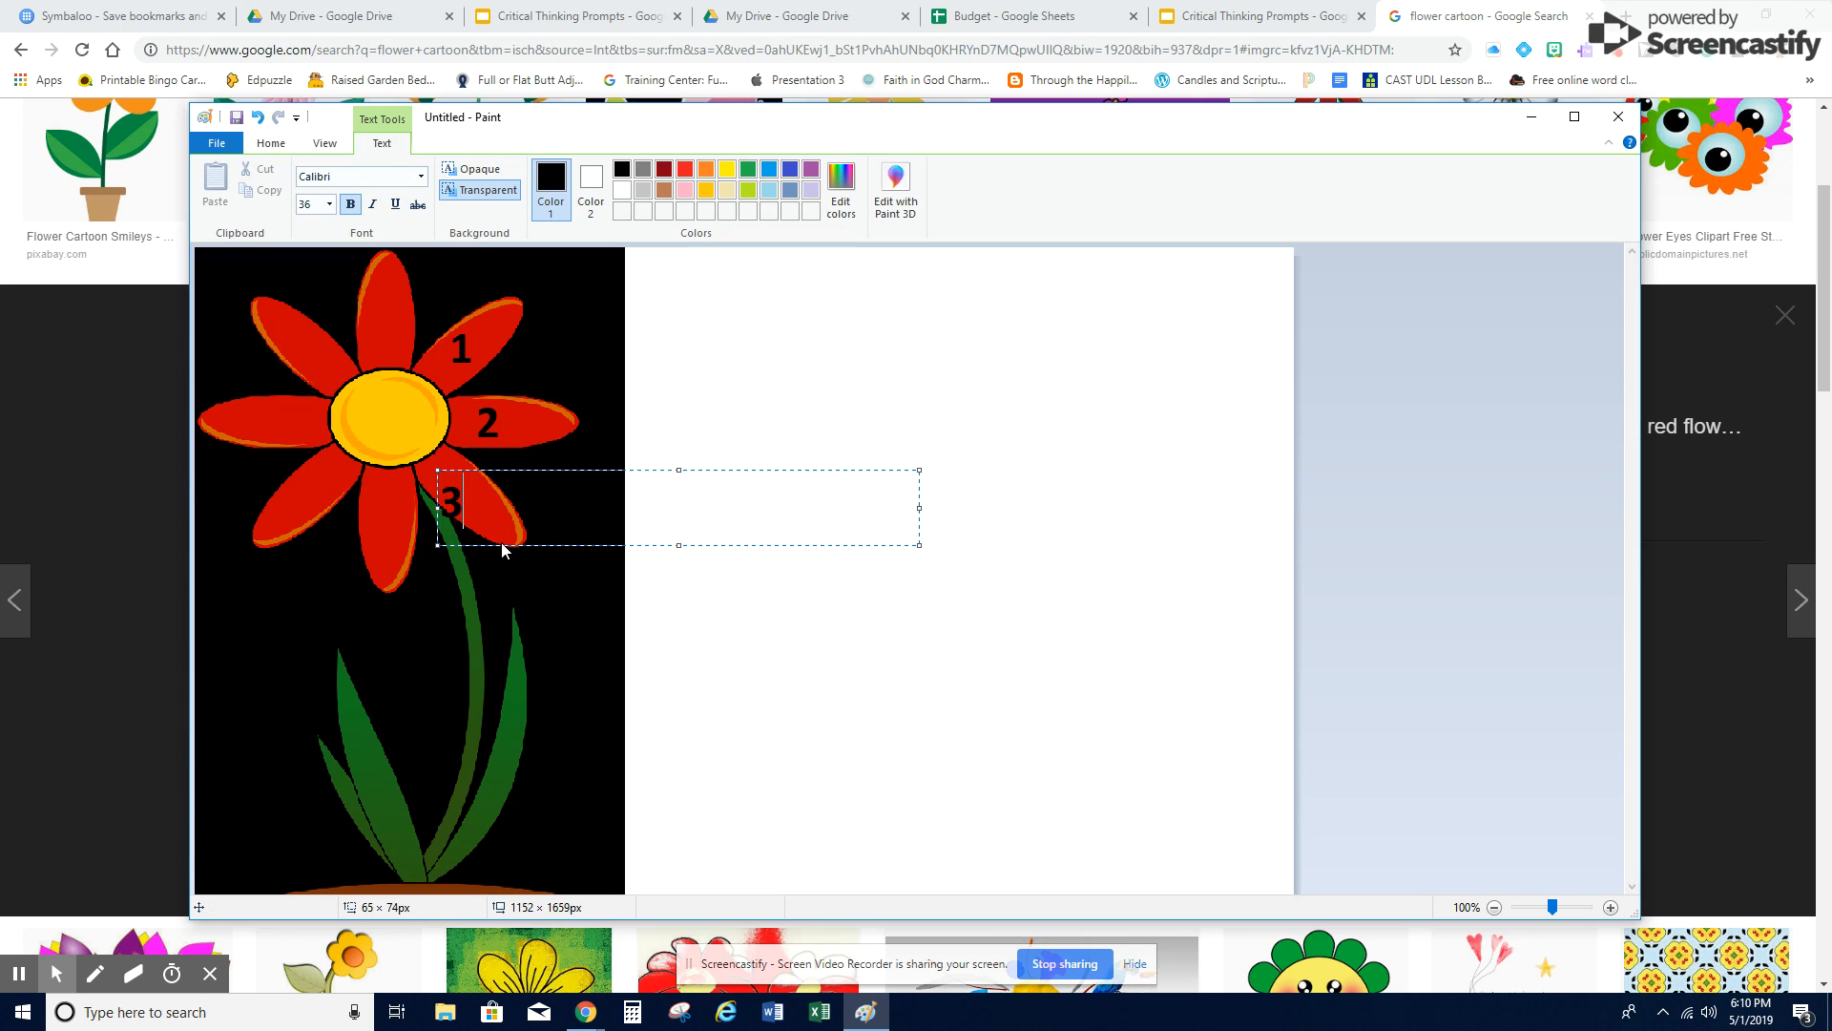
drag(495, 474, 501, 459)
Add the number 4 on the flower's bottom petal and the number 5 on its lower-left petal.
drag(368, 494, 408, 544)
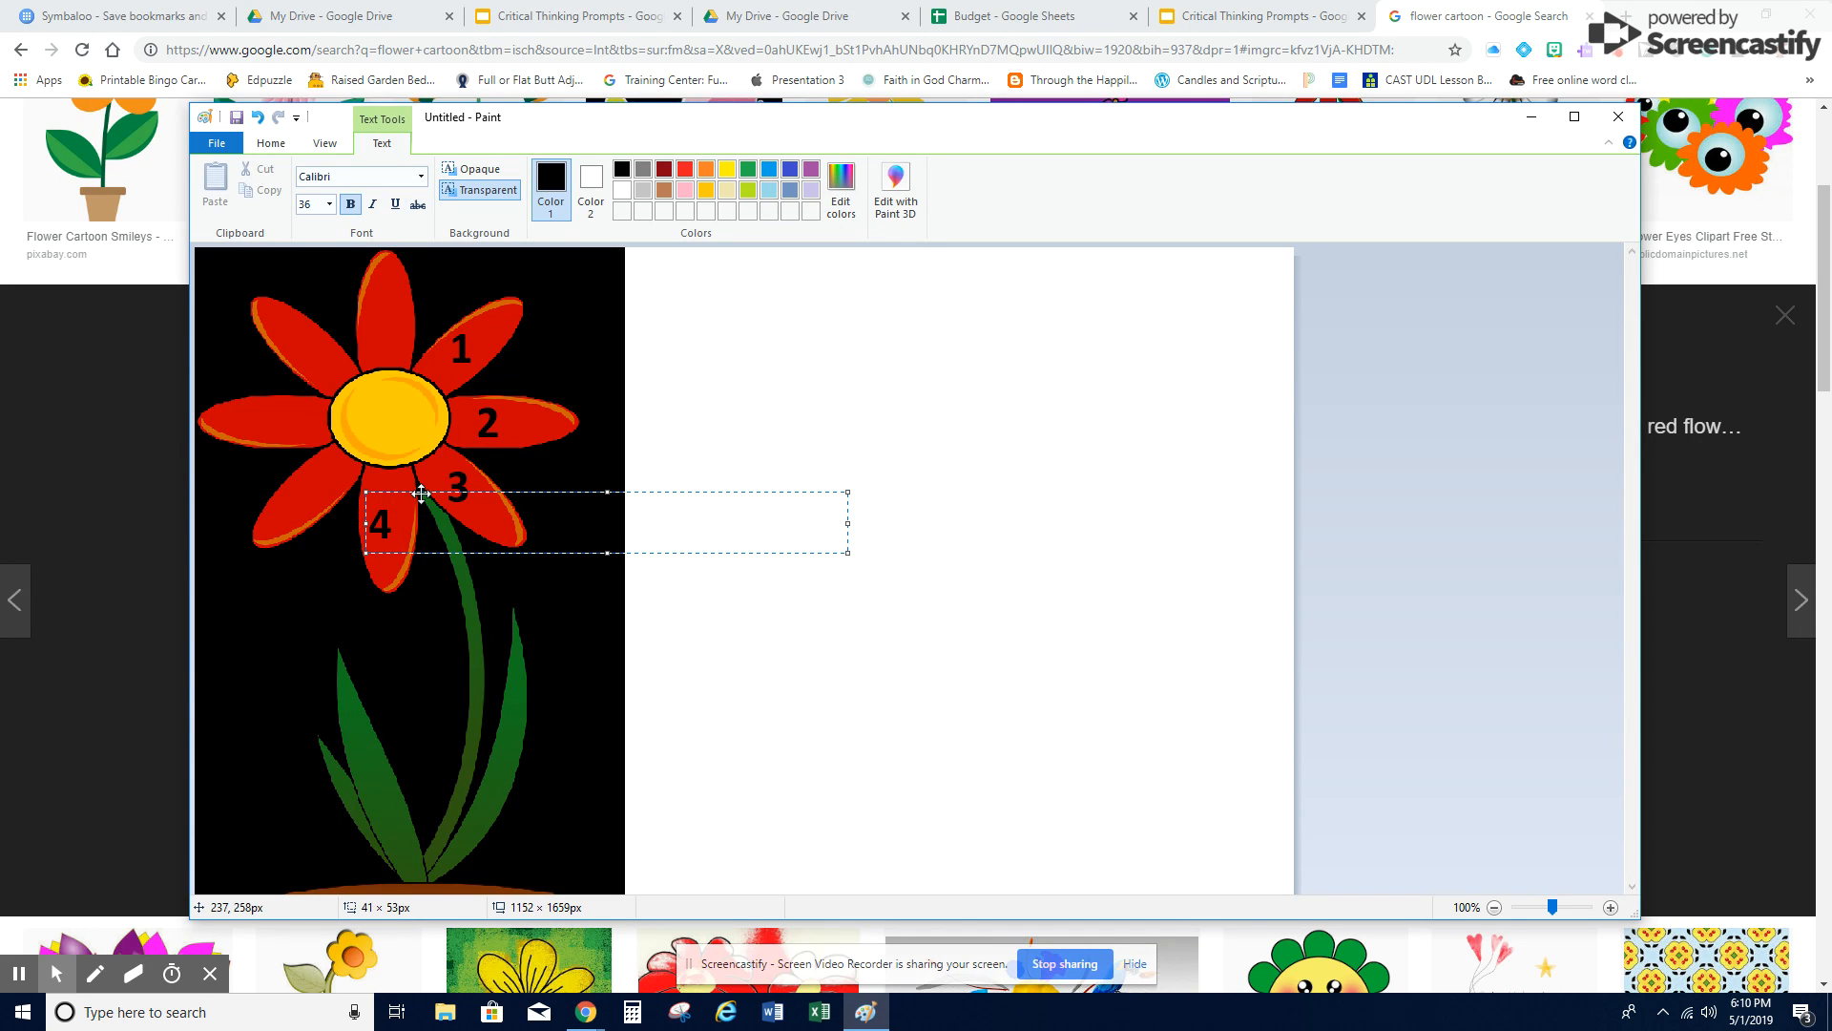
drag(421, 492, 429, 482)
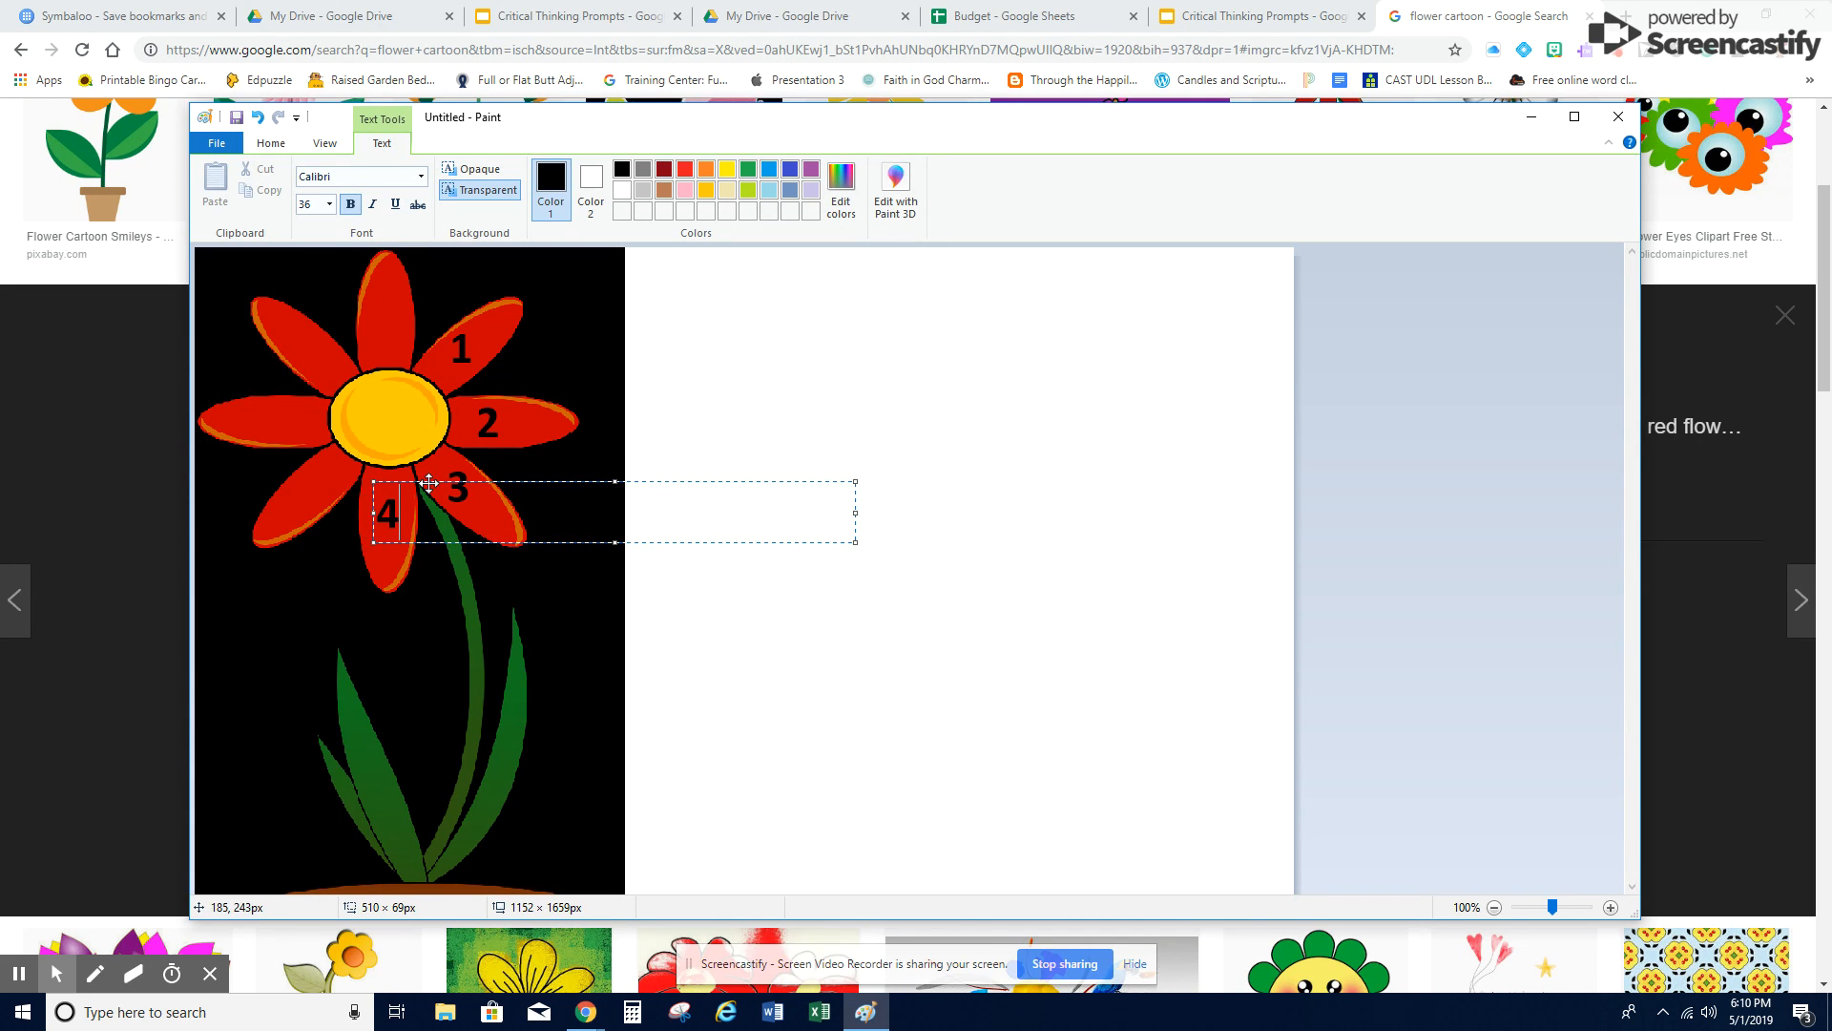
click(305, 490)
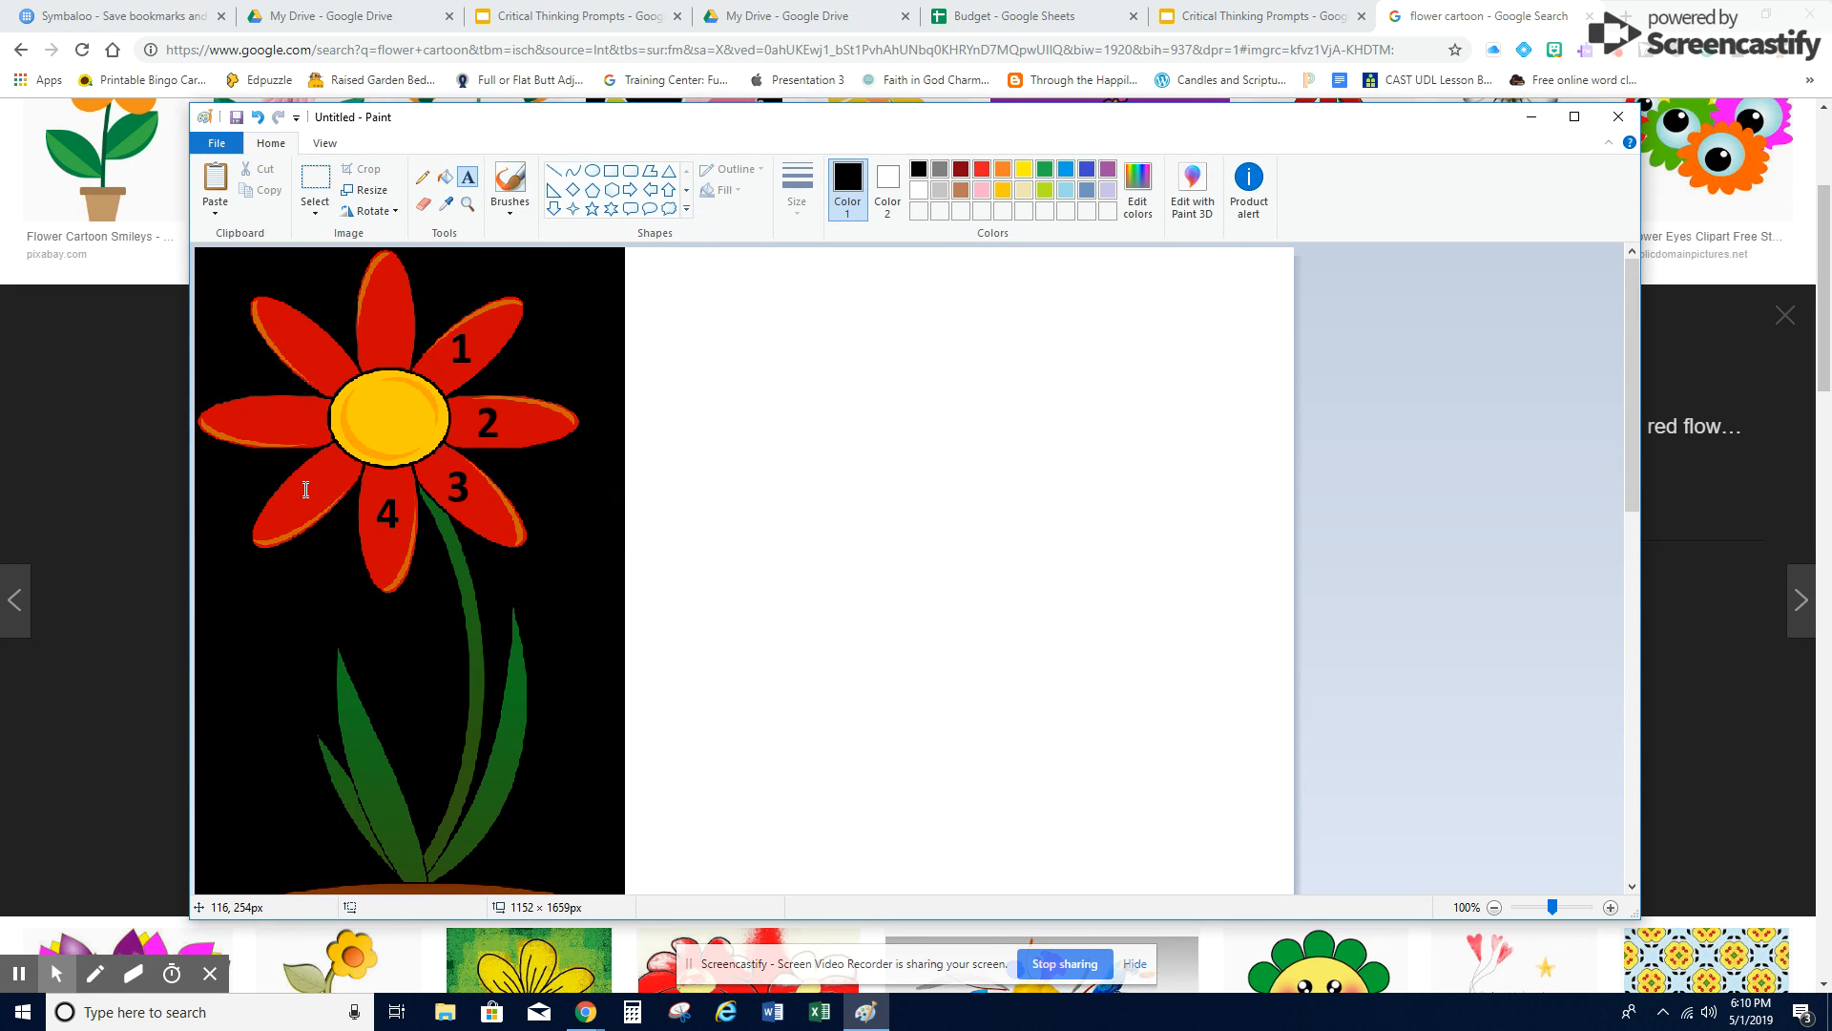
drag(291, 482, 345, 523)
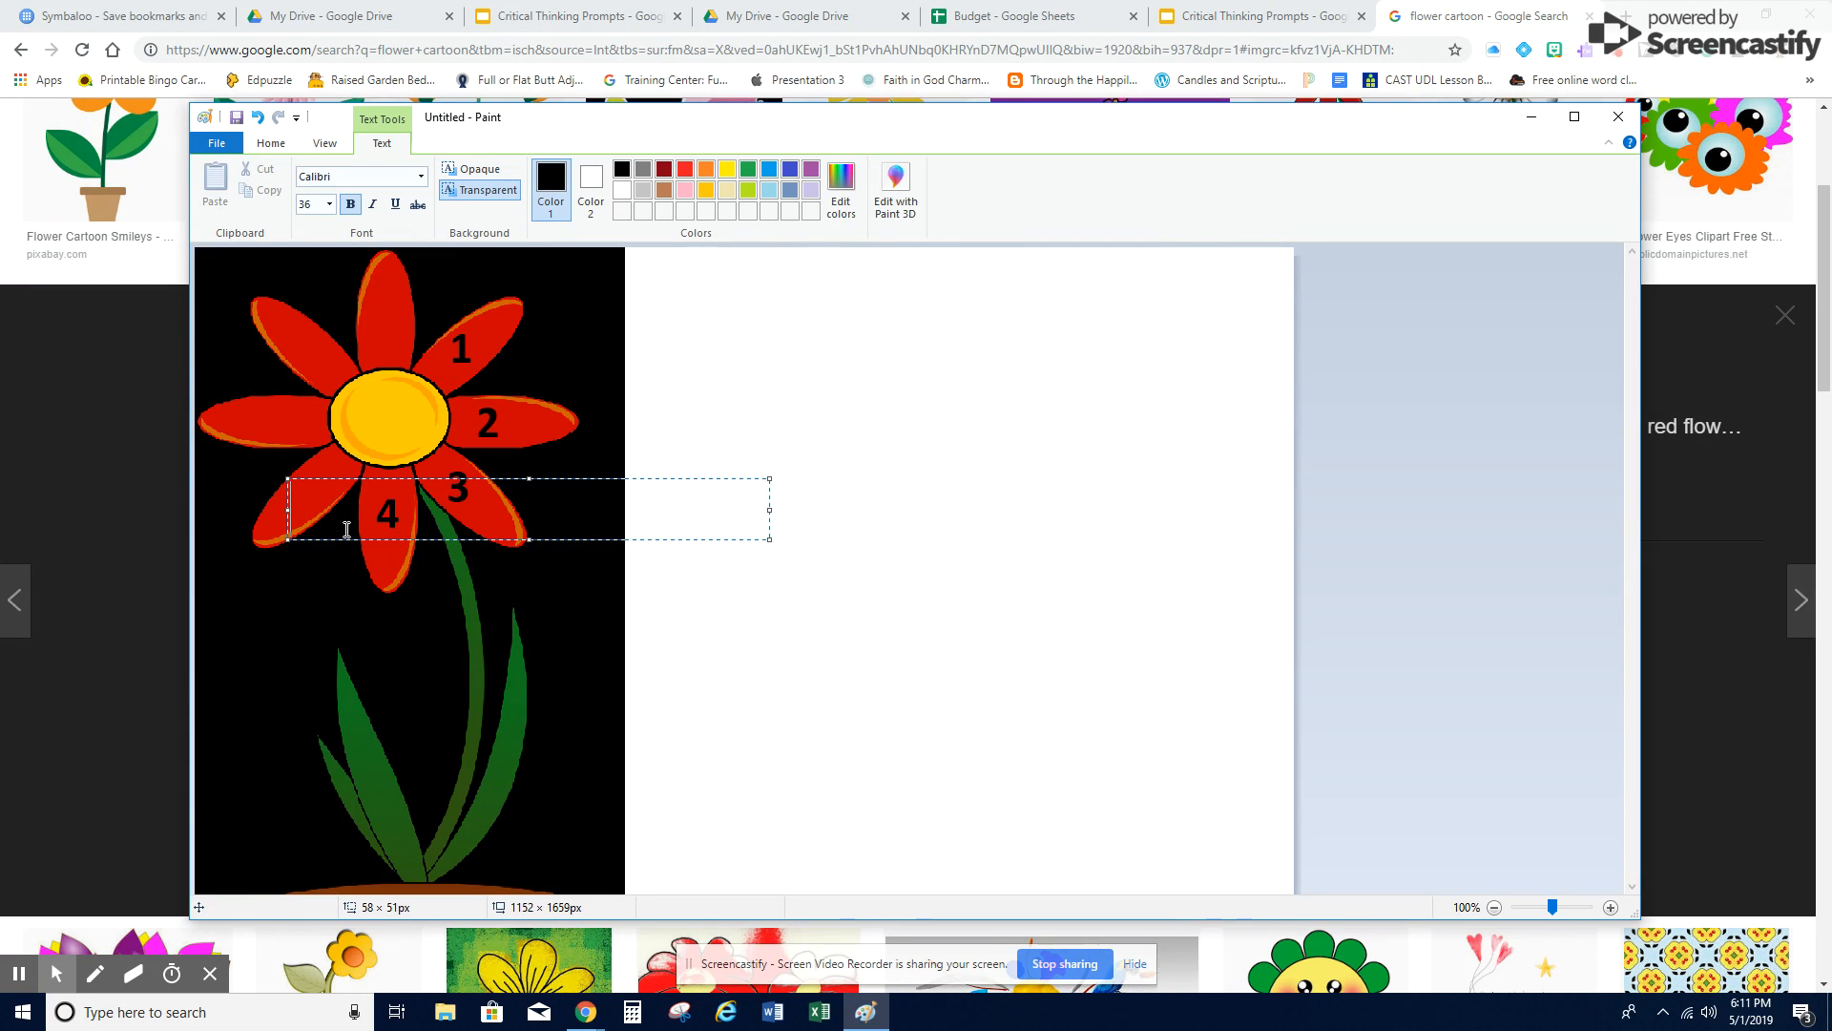
text(5)
drag(346, 477, 348, 462)
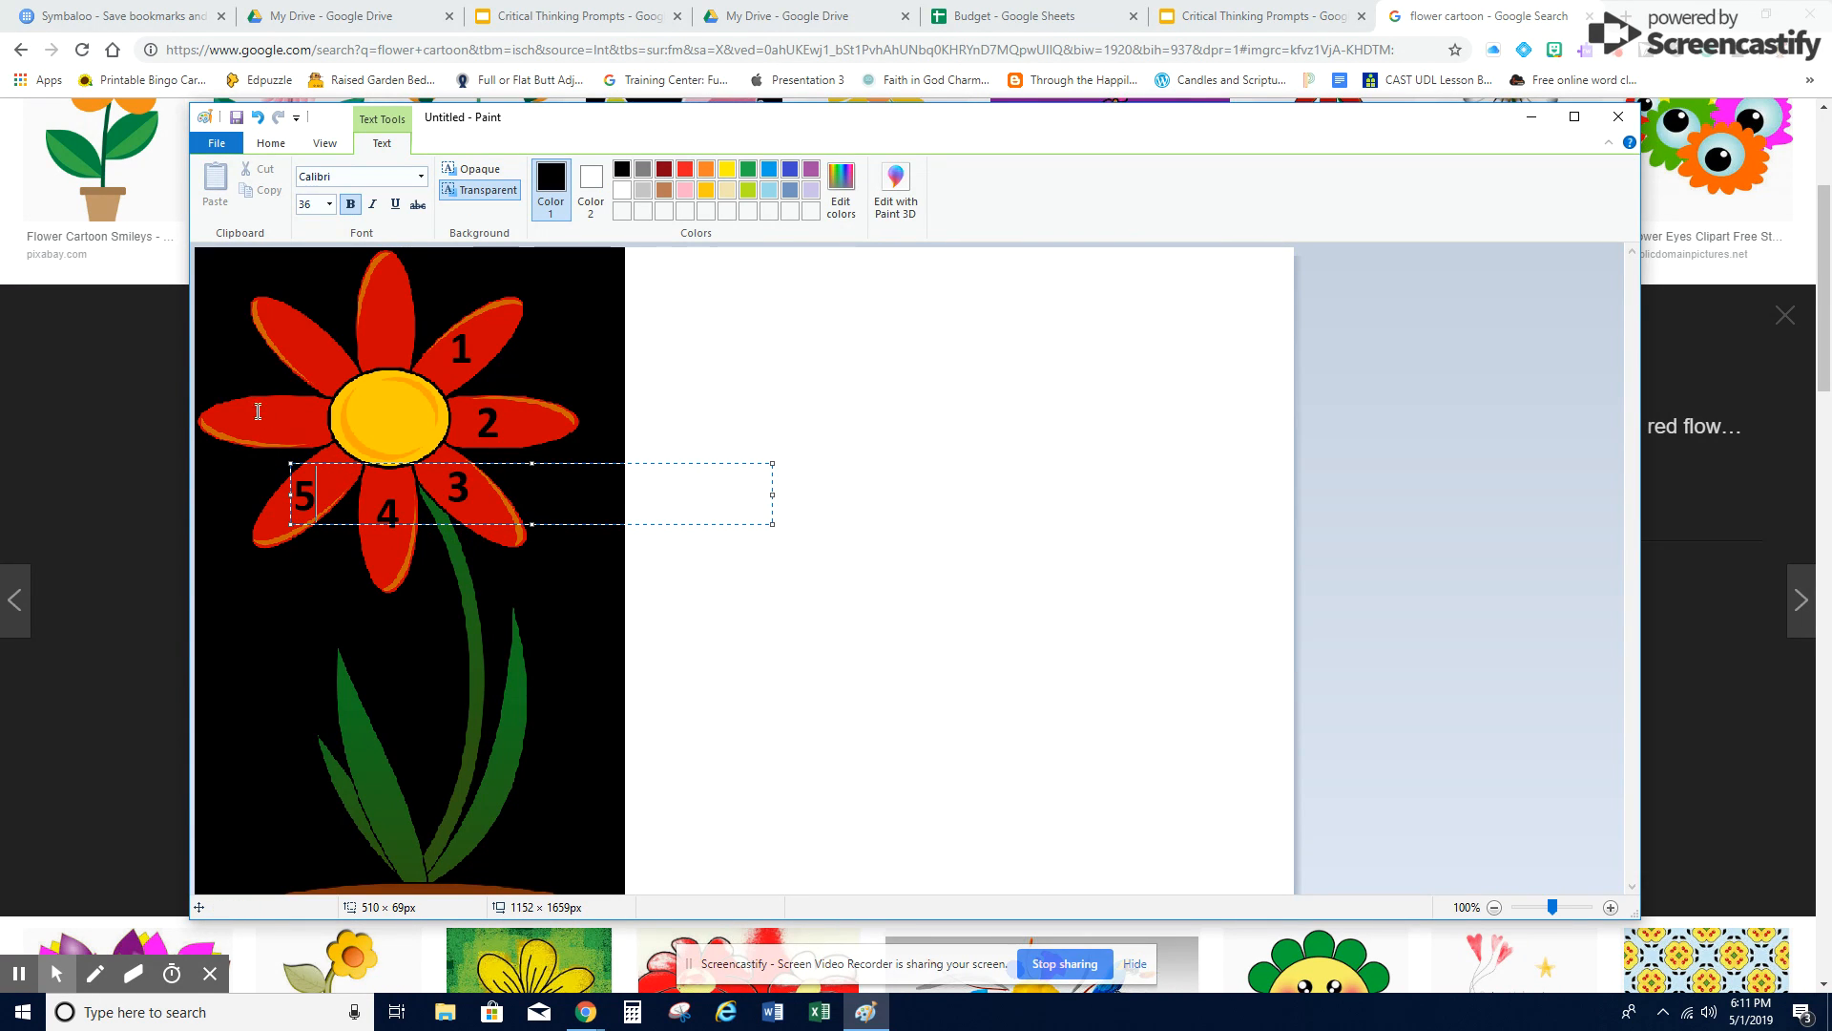
Add the number 6 on the flower's left petal and the number 7 on its upper-left petal, centring each.
drag(247, 399, 302, 448)
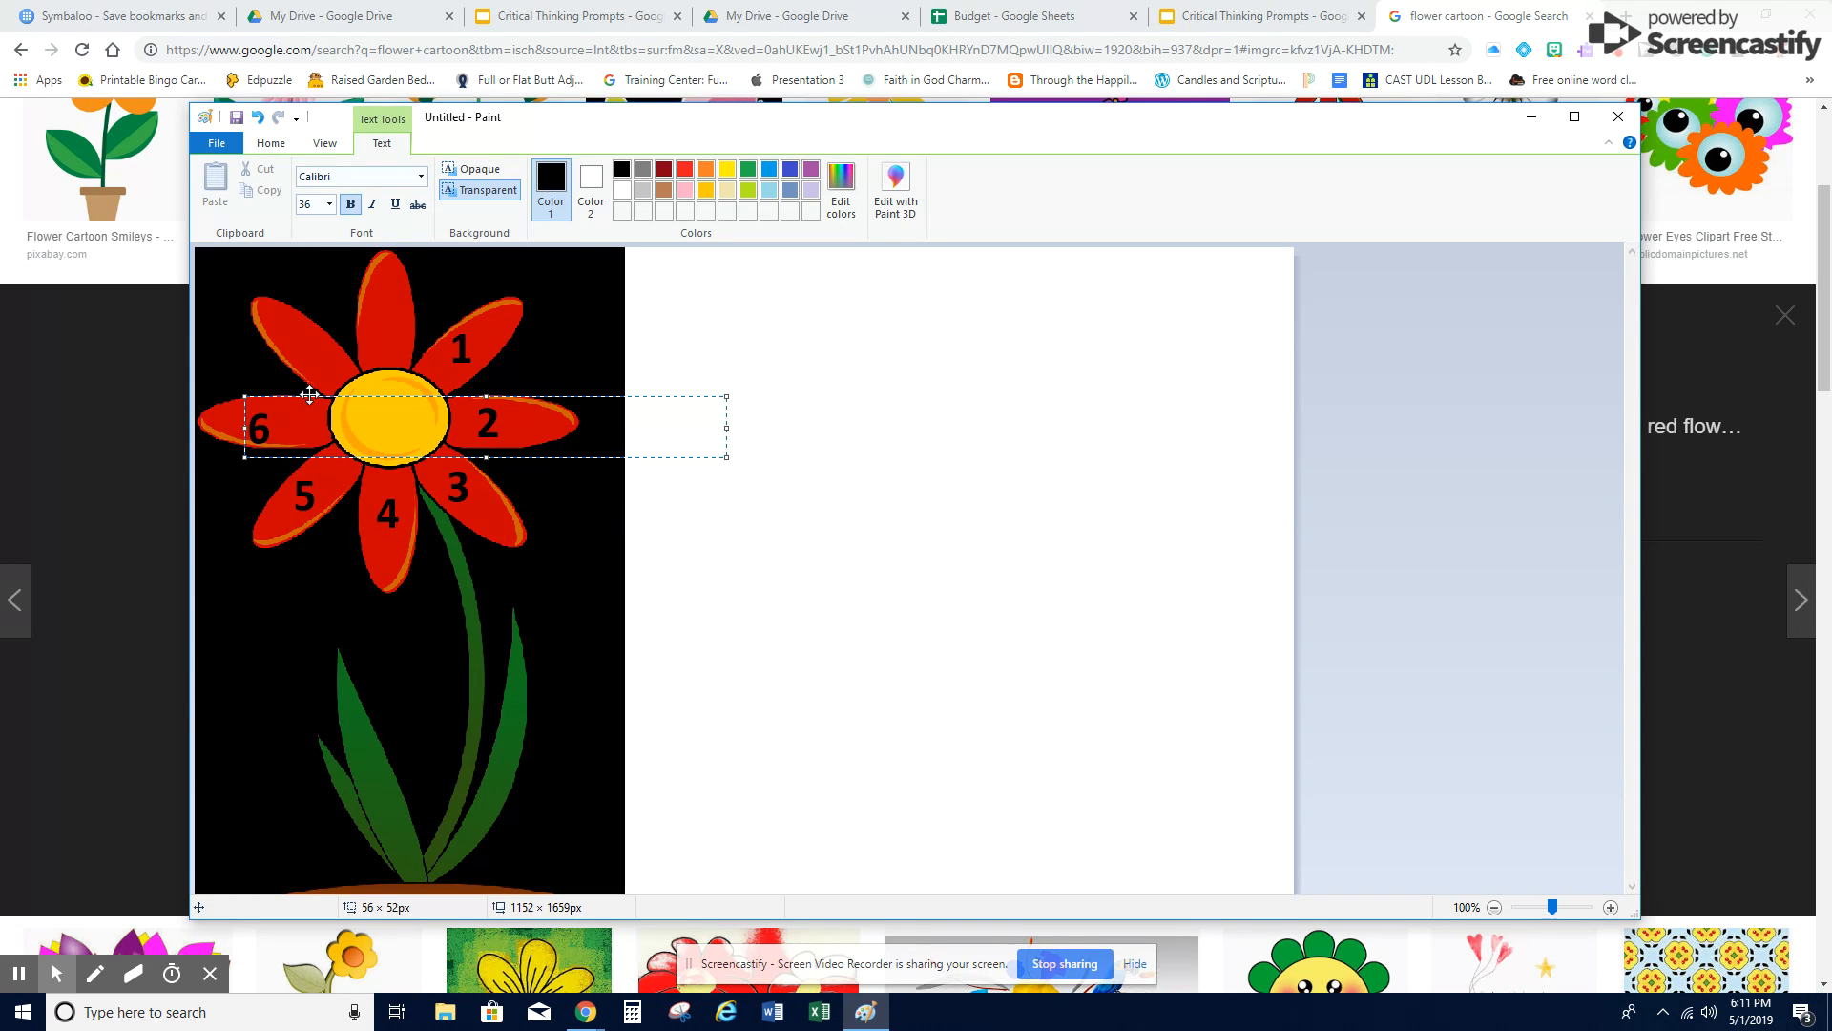
drag(309, 394, 321, 384)
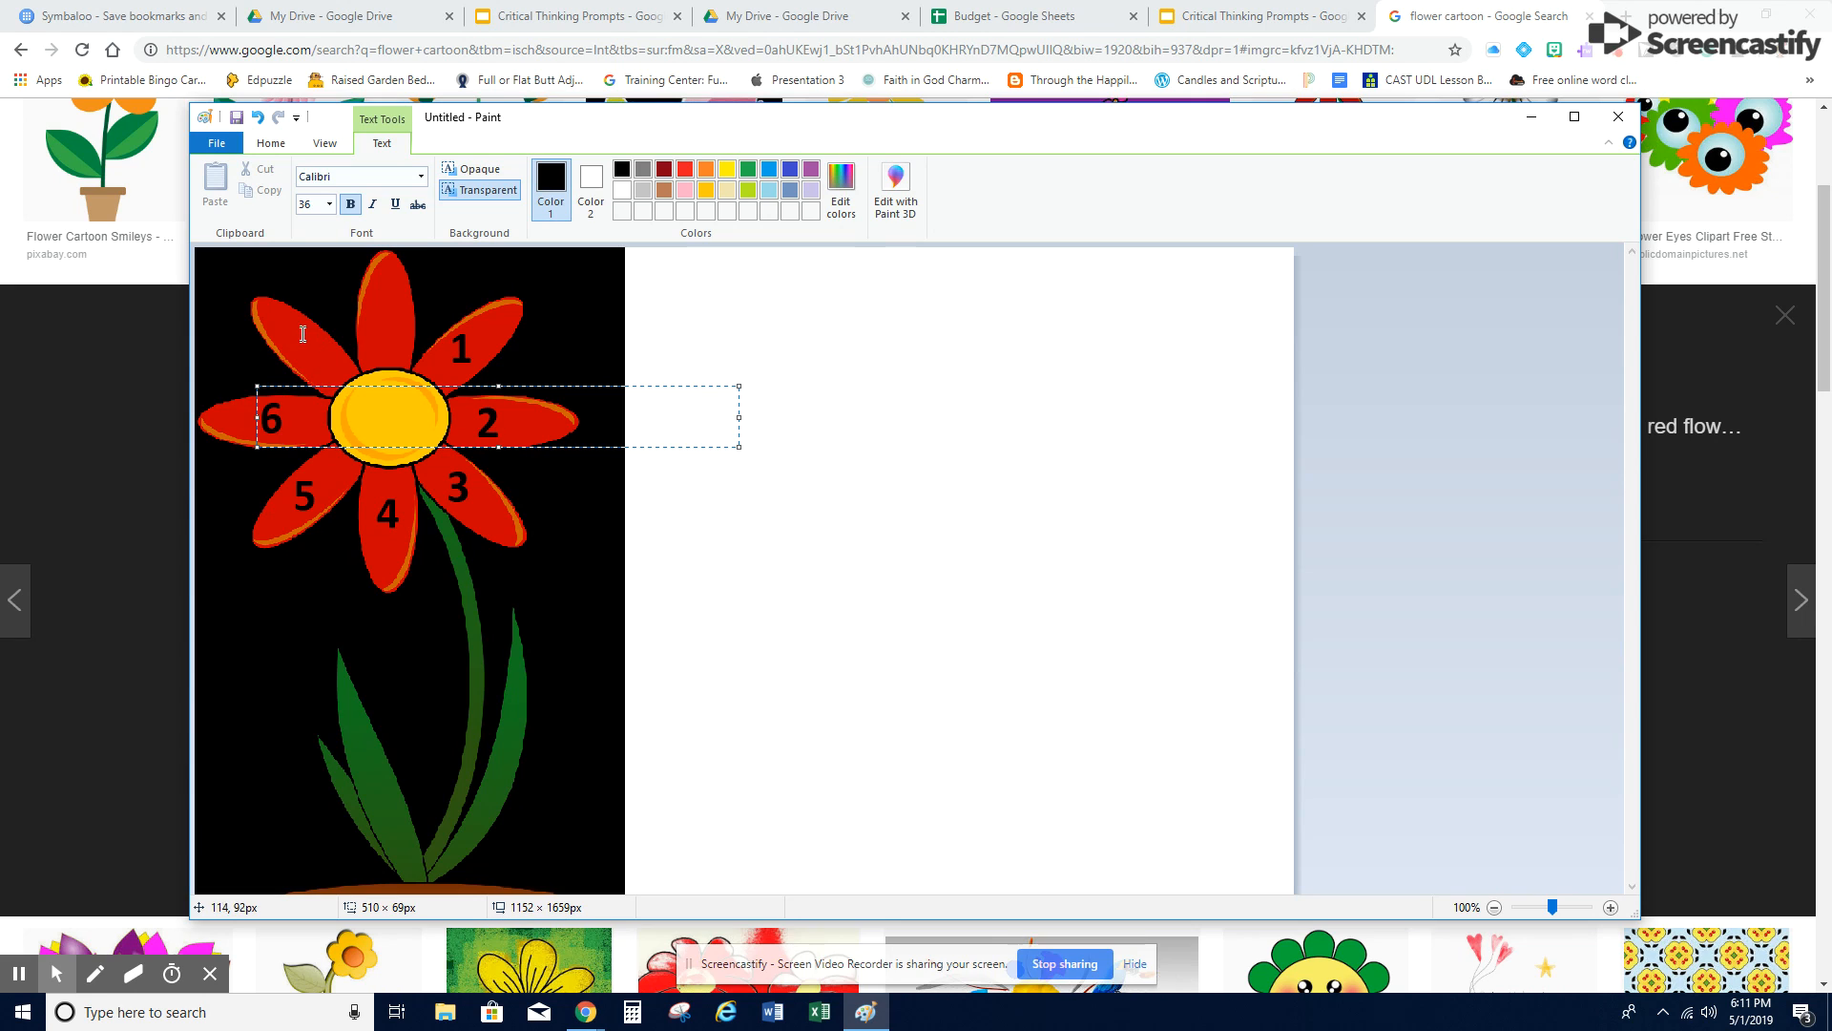
drag(296, 329, 342, 381)
text(7)
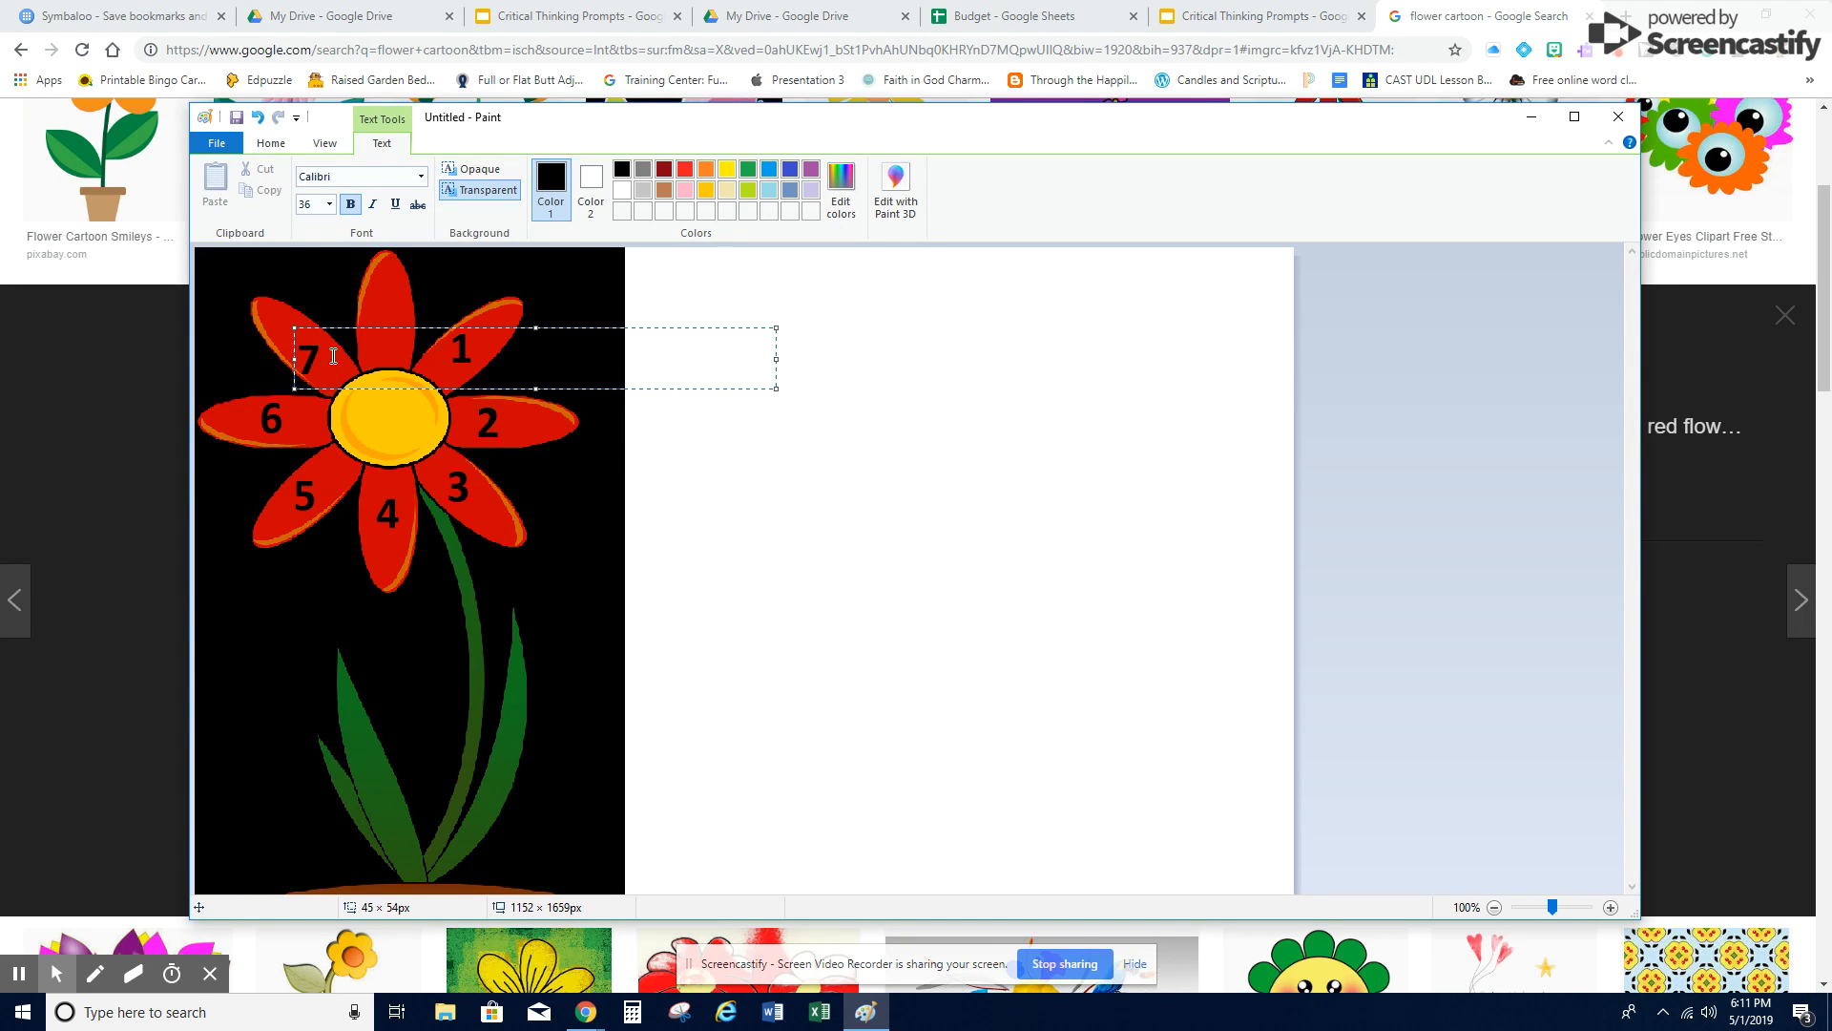
drag(336, 327, 334, 314)
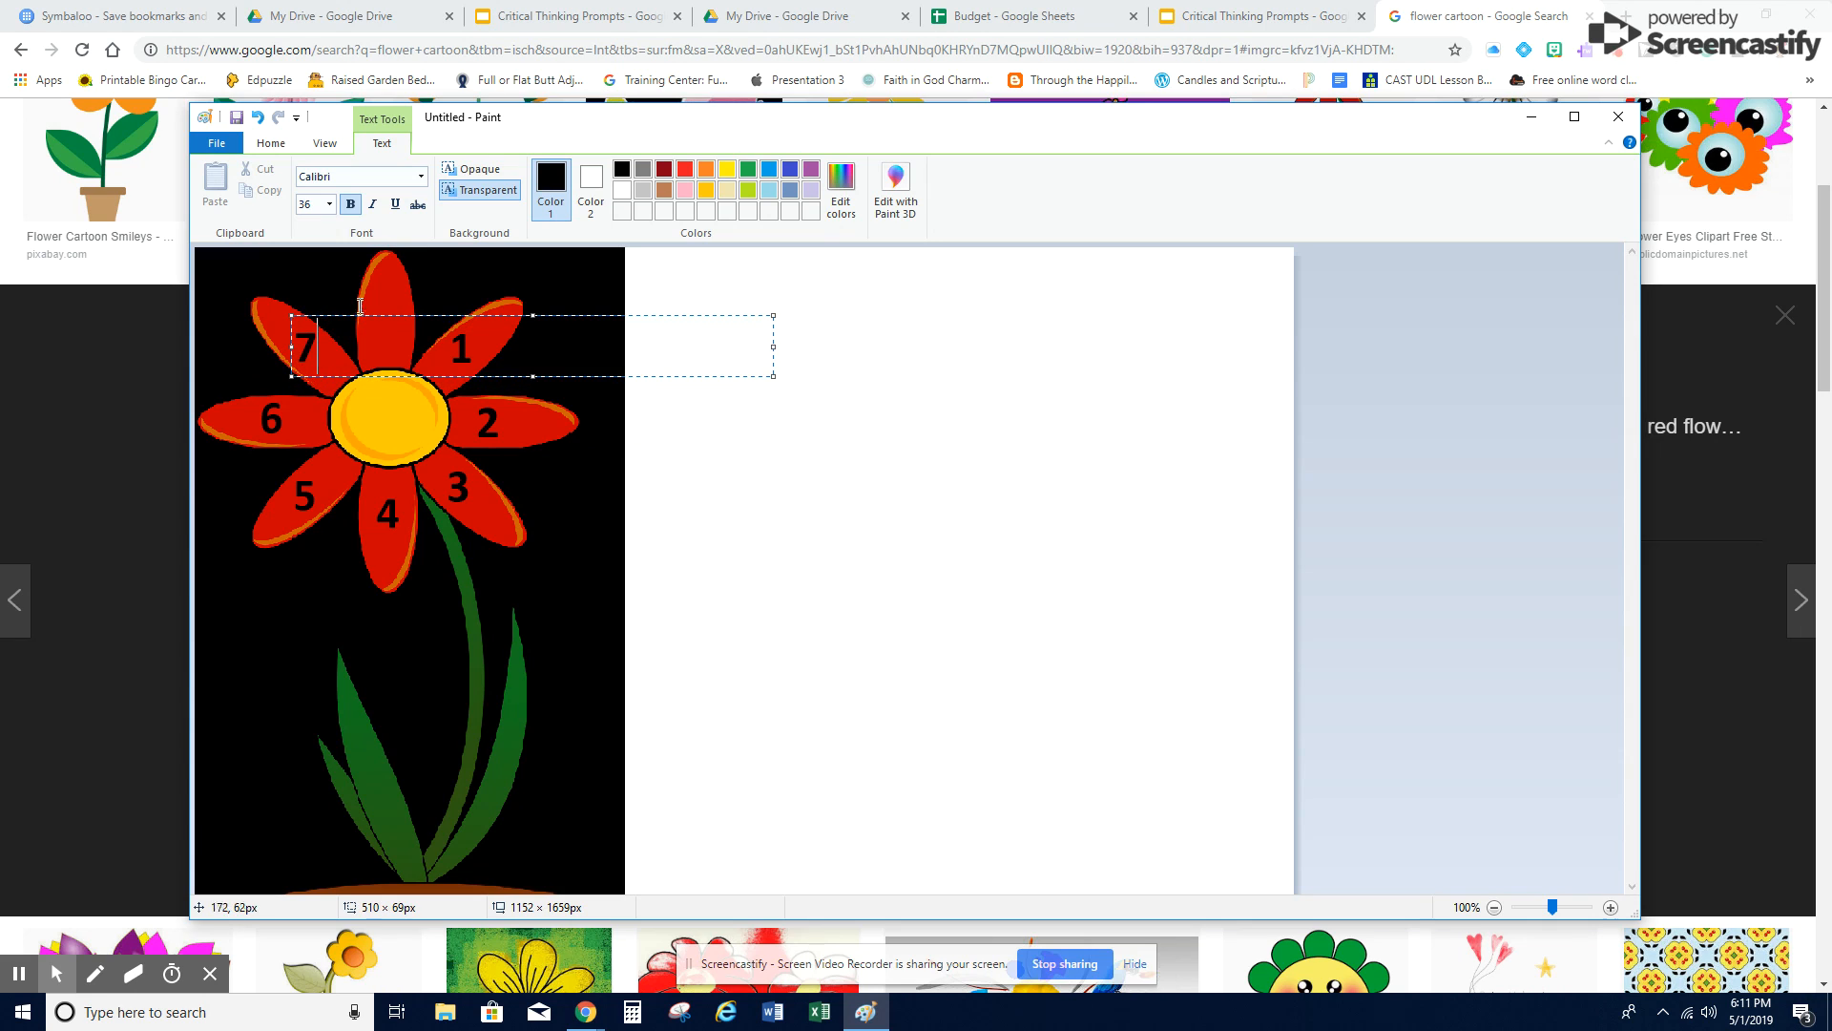
click(372, 291)
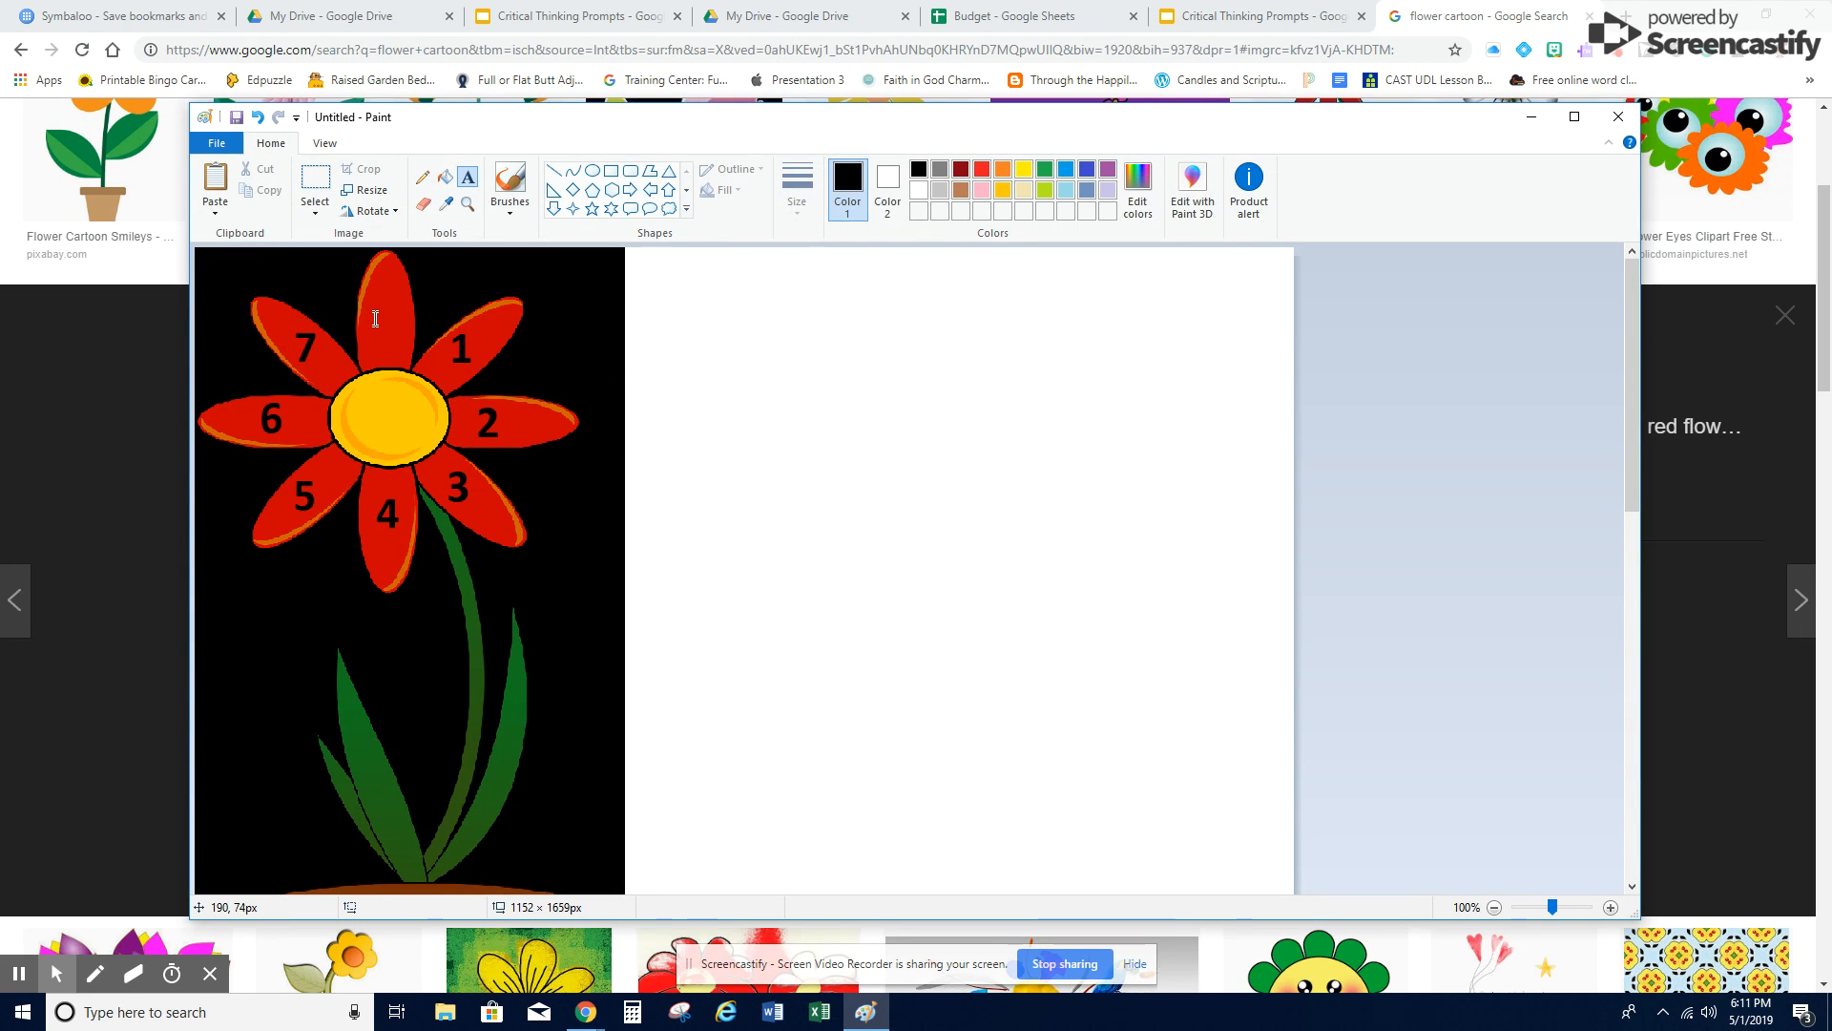
Add the number 8 on the flower's top petal and shift it slightly upward to centre it.
drag(366, 305, 414, 357)
text(8)
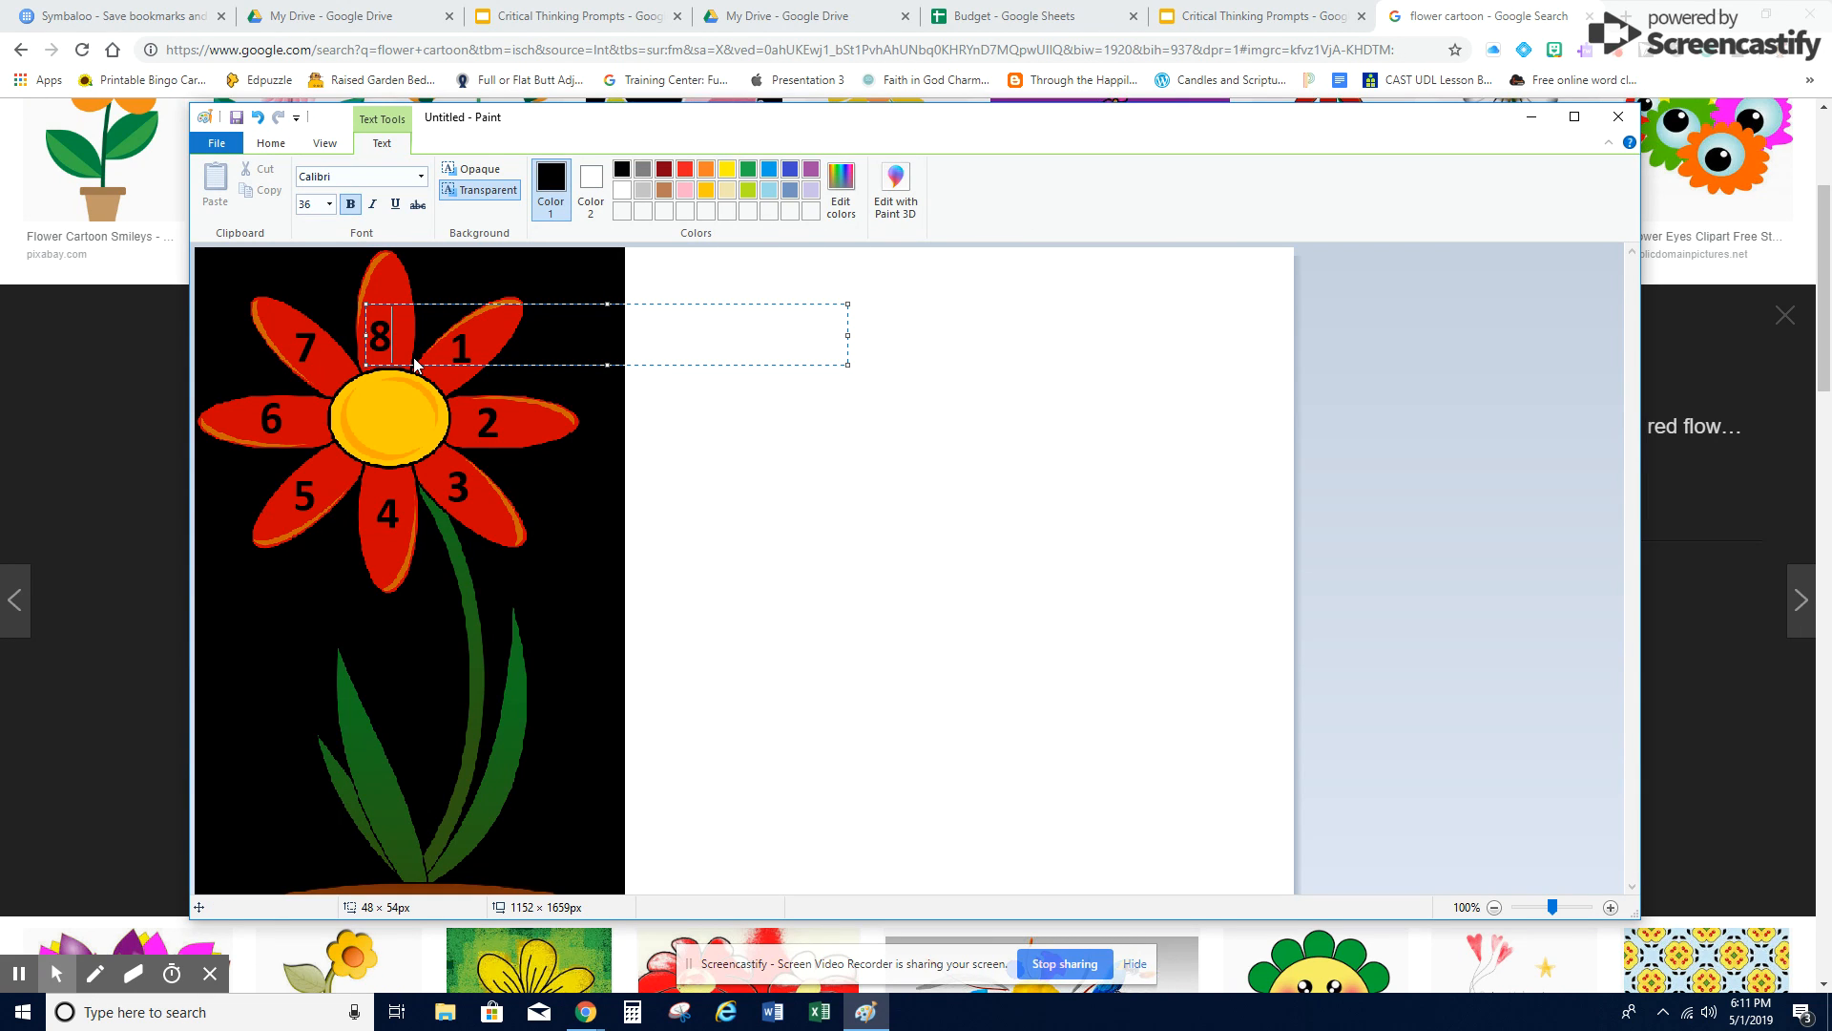
drag(421, 300, 425, 280)
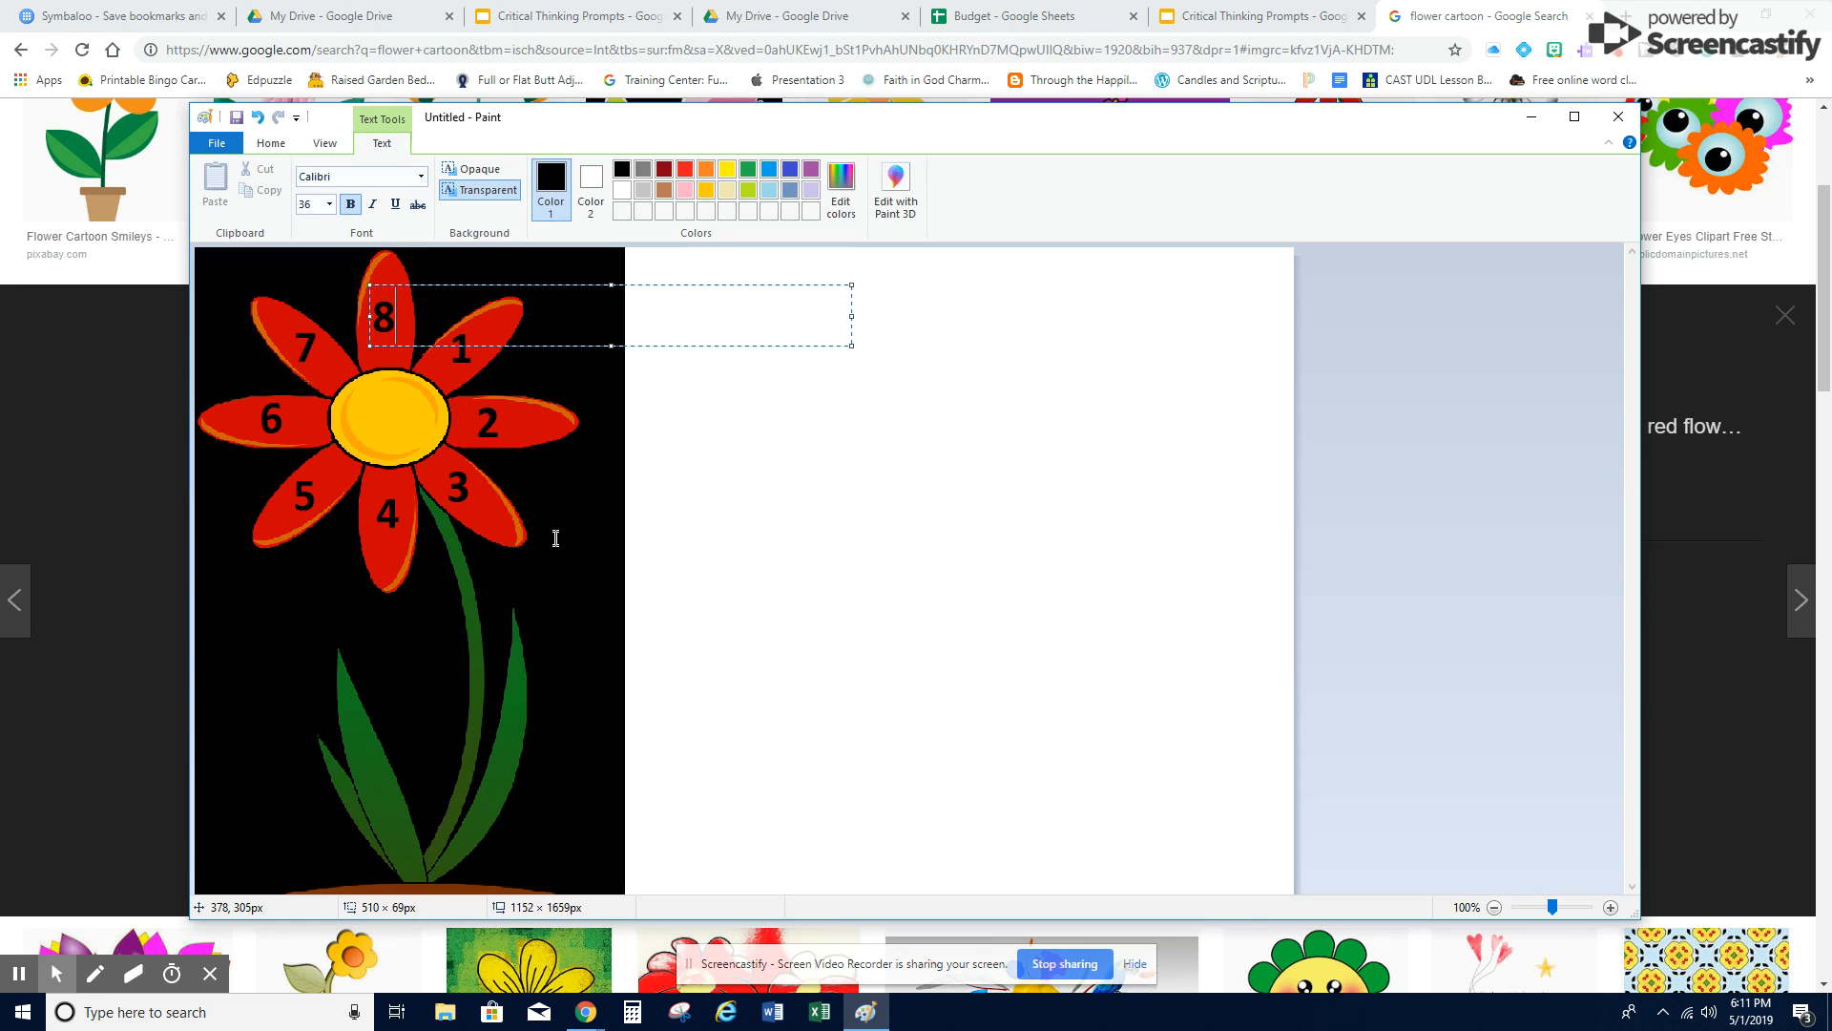
click(610, 386)
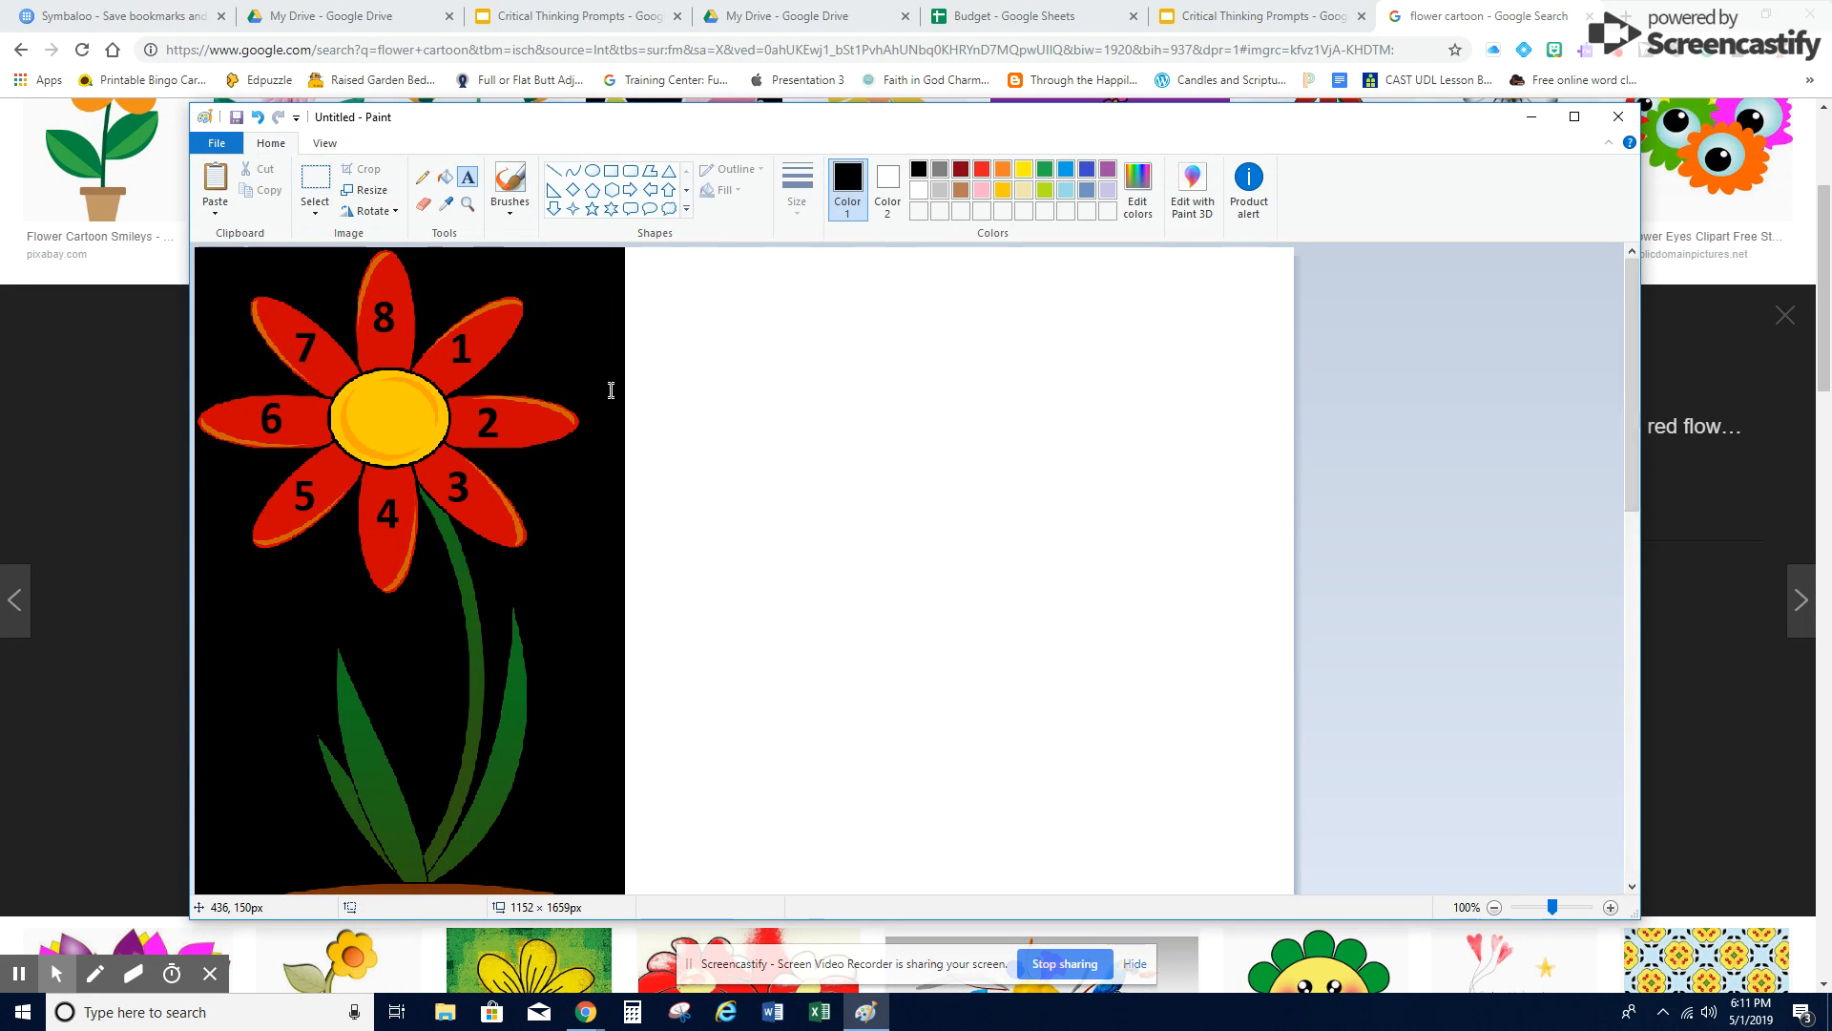
Fill the black background behind the flower with pink, and refill it with light purple.
click(446, 177)
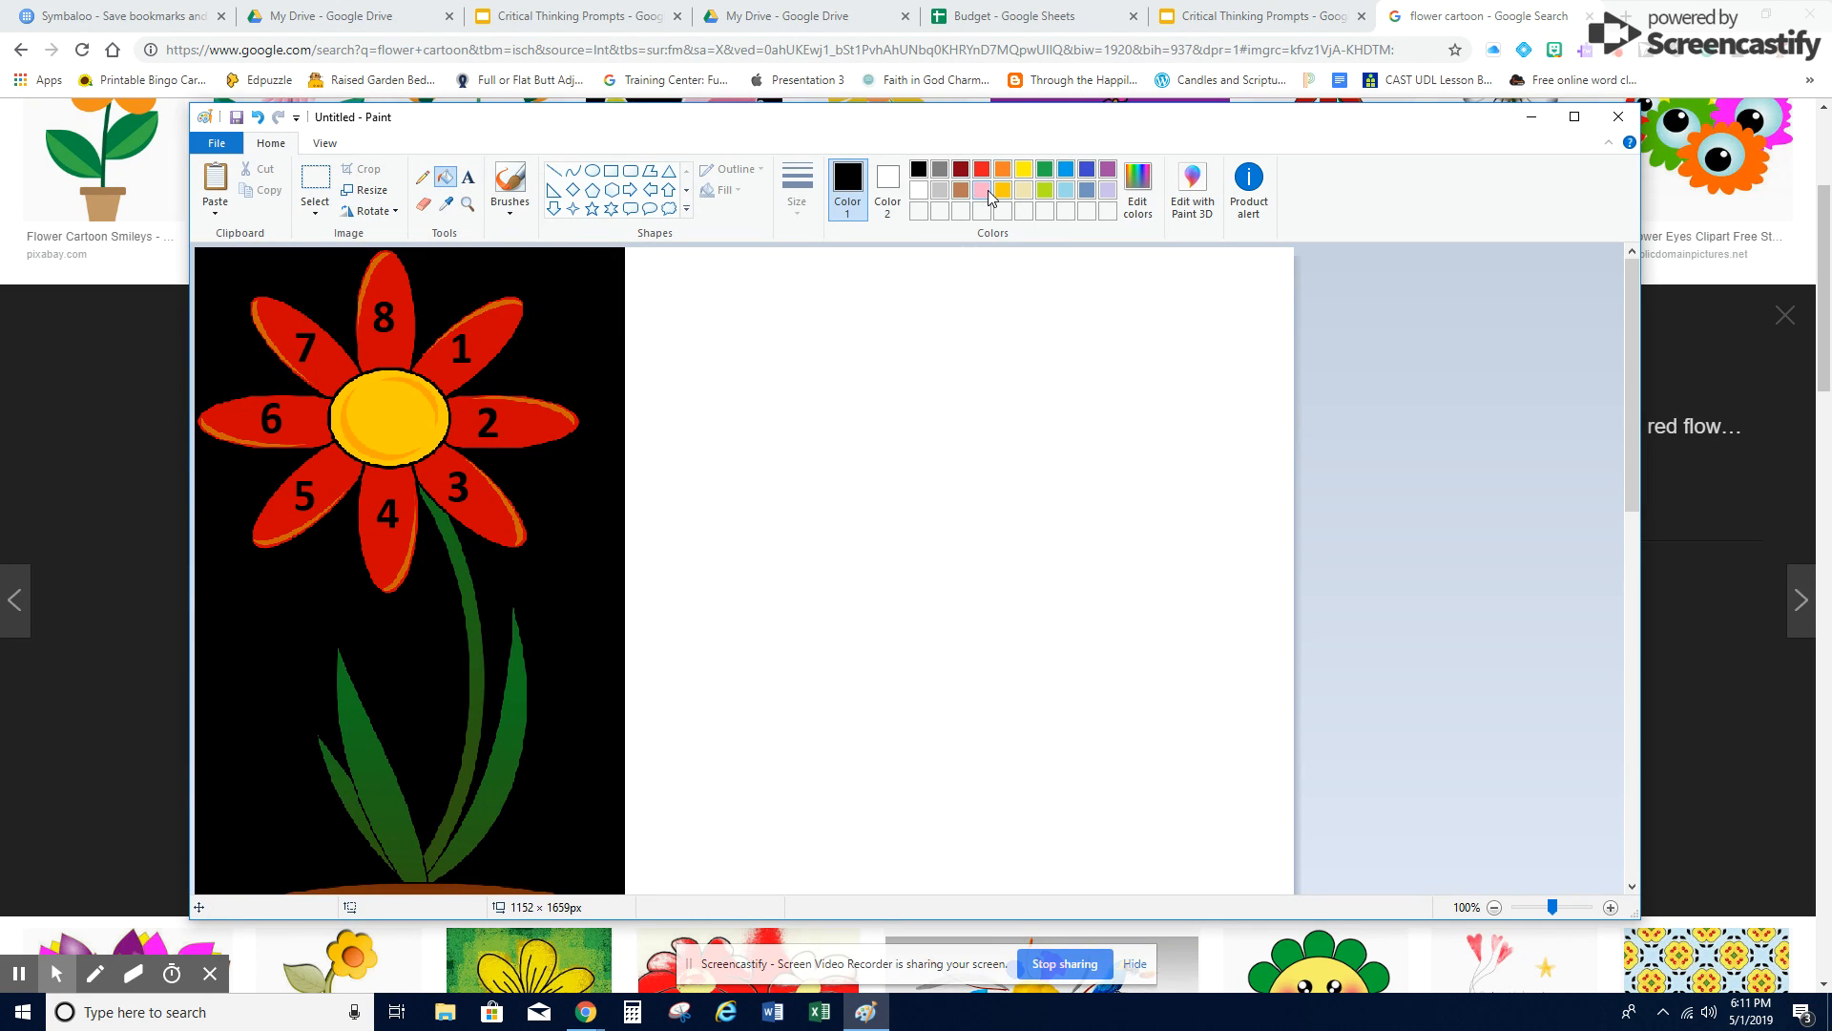
click(988, 193)
click(581, 293)
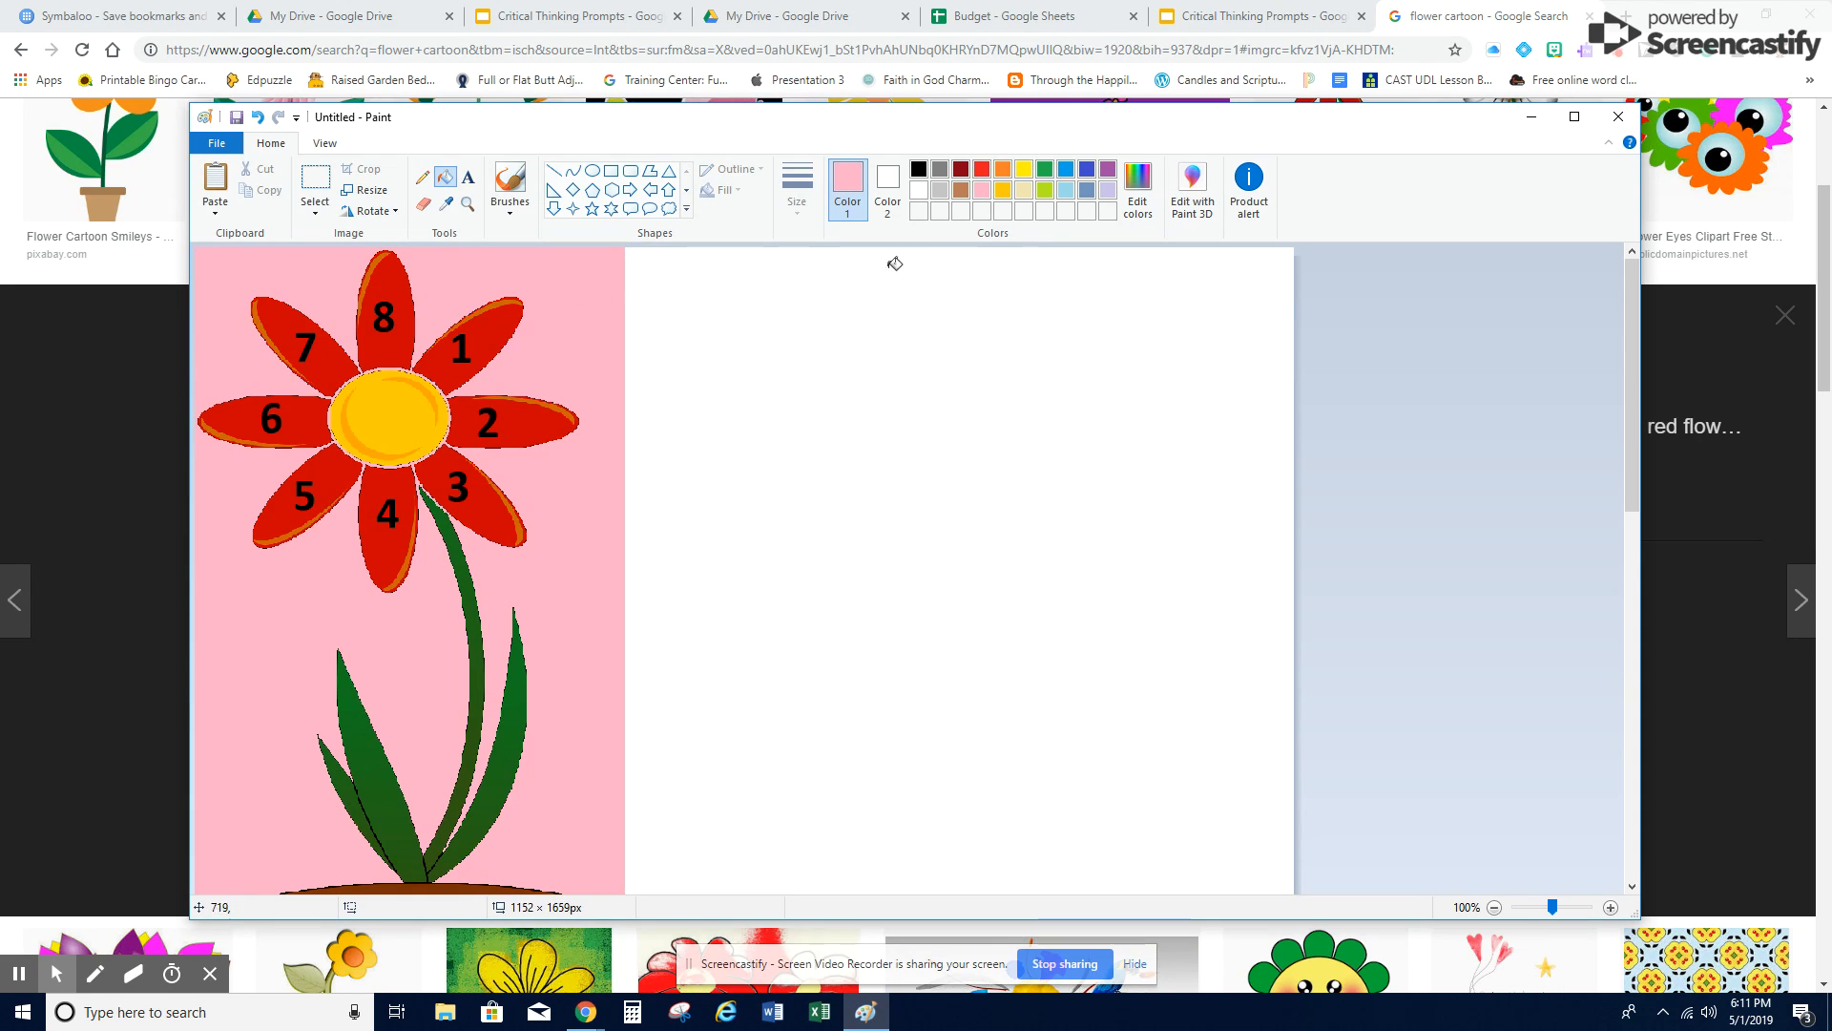
click(1108, 193)
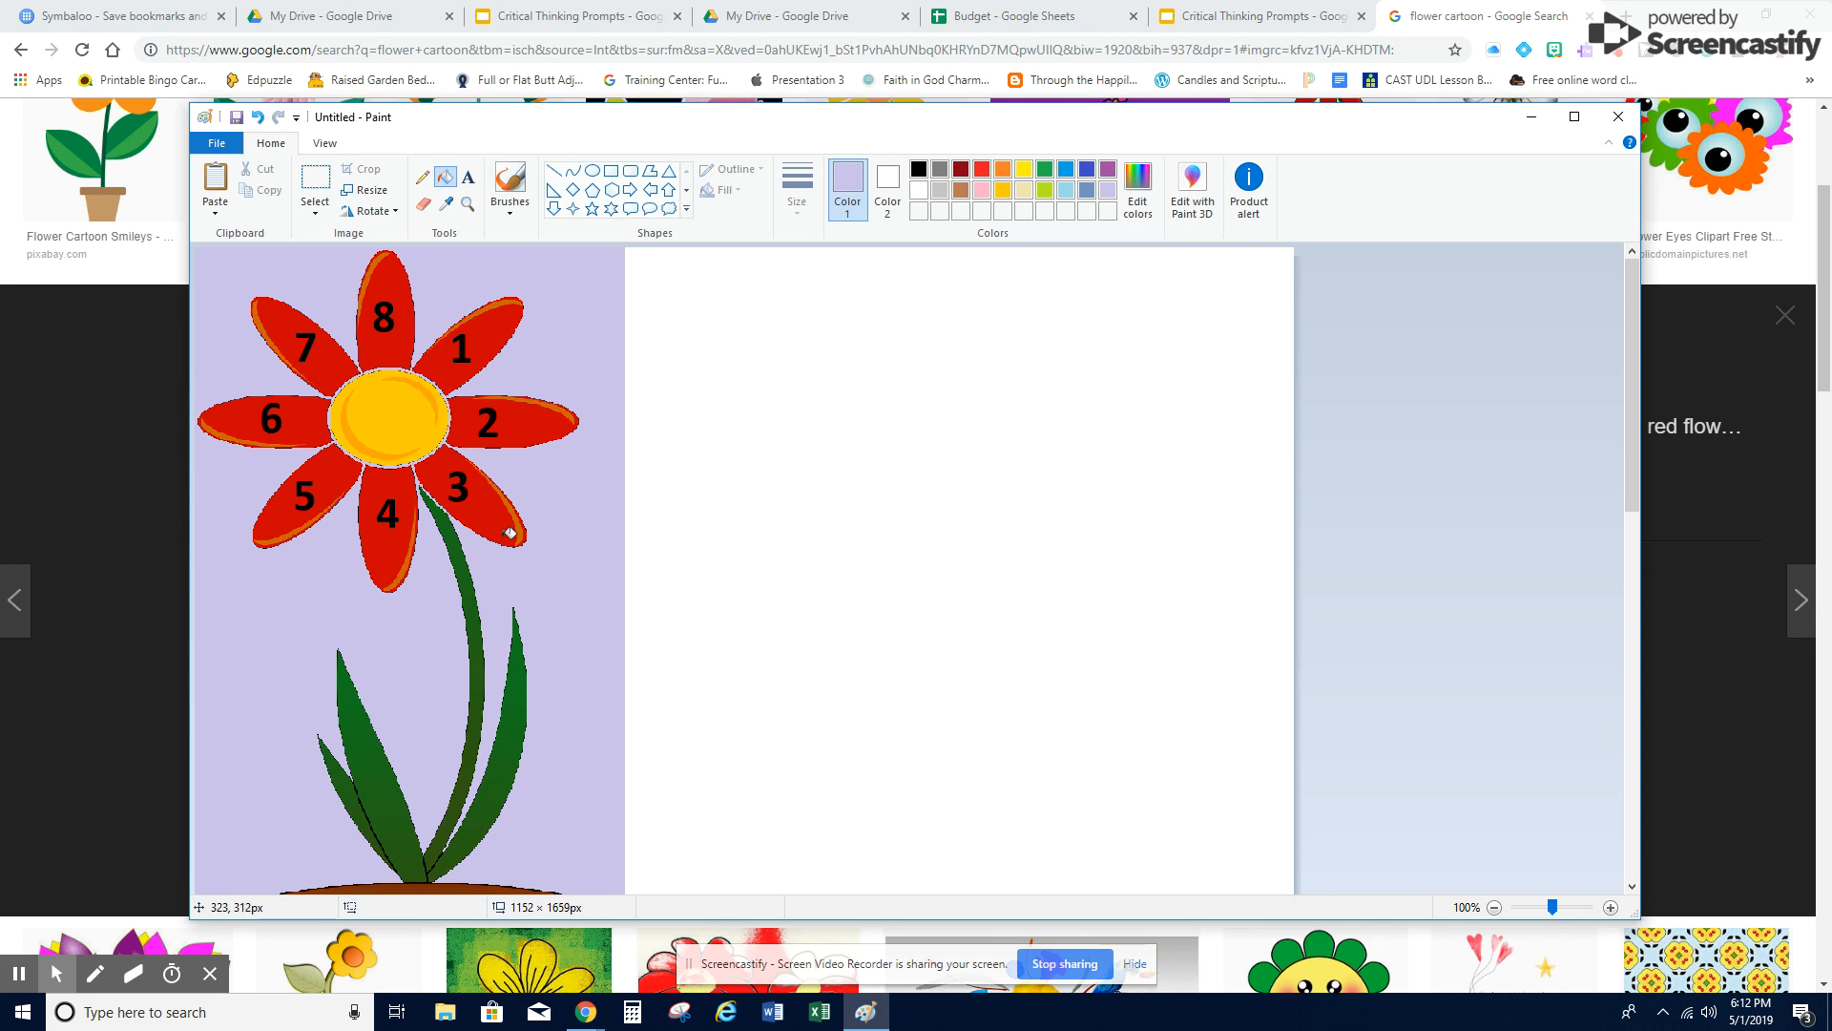
Sample the leaf's dark green and fill the crescents in the yellow centre and the edge highlight of petal 1 with it.
click(446, 204)
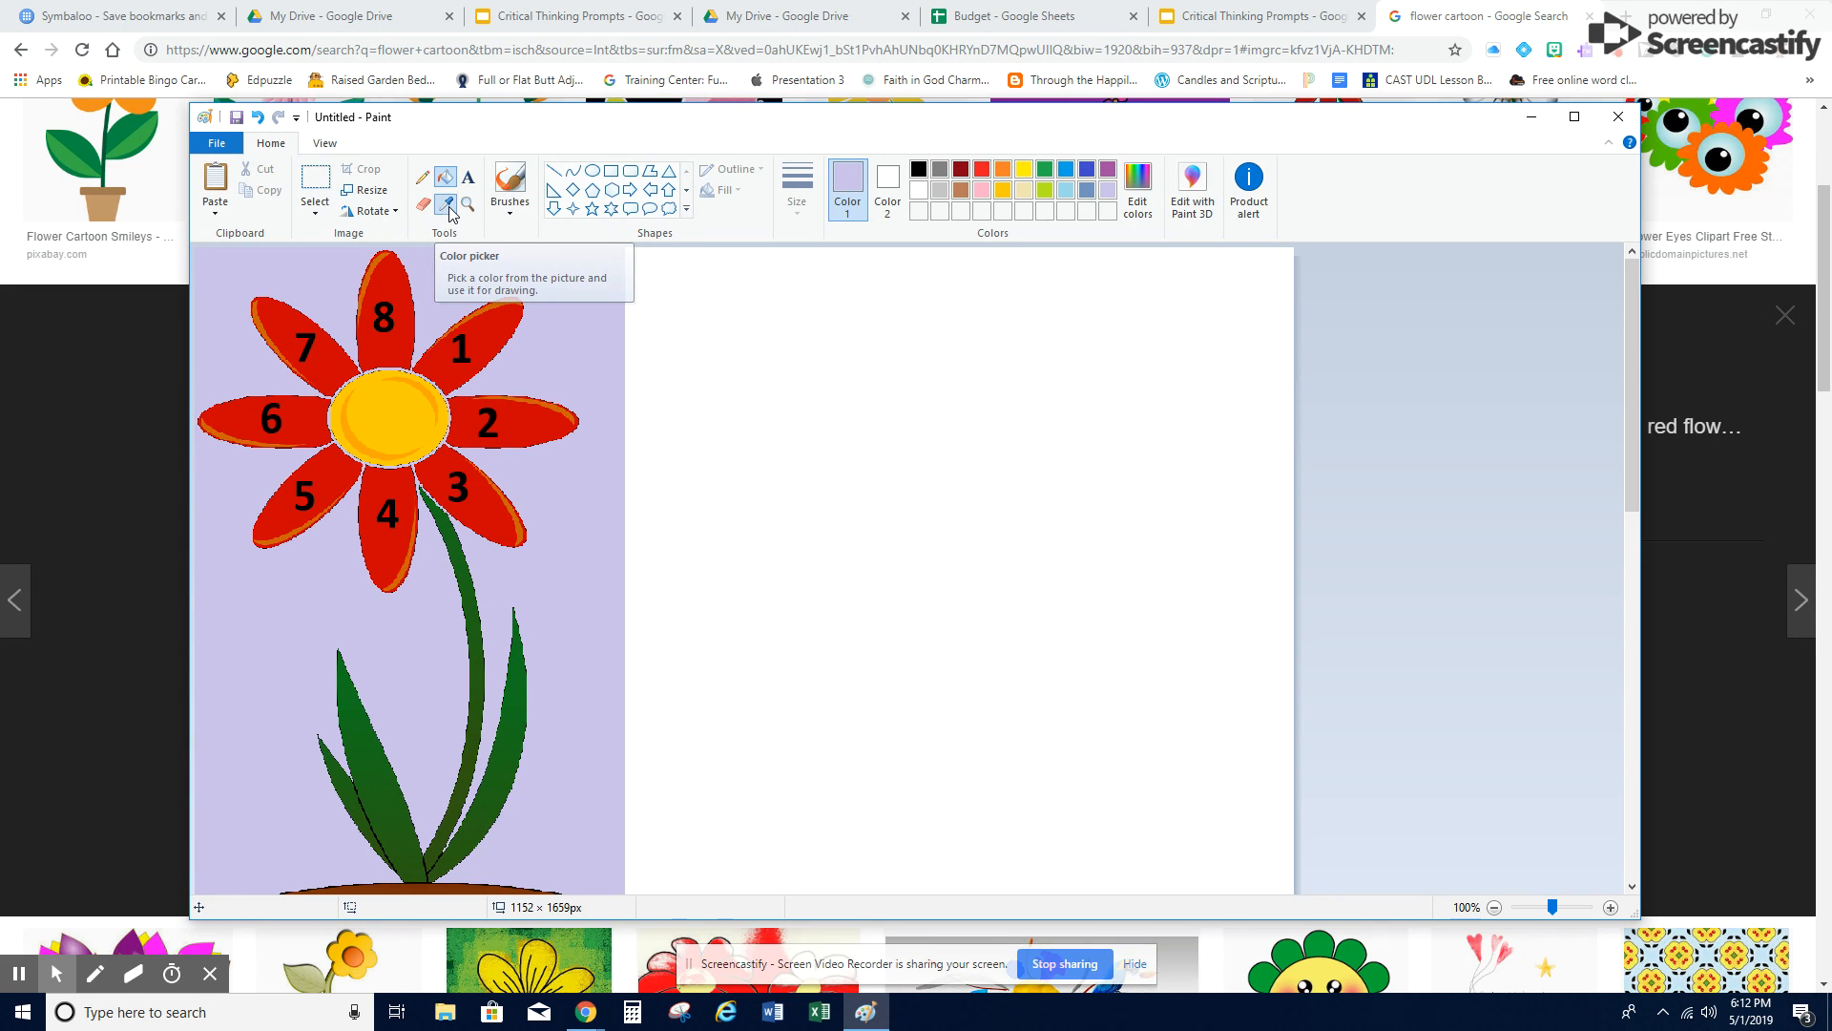
click(516, 730)
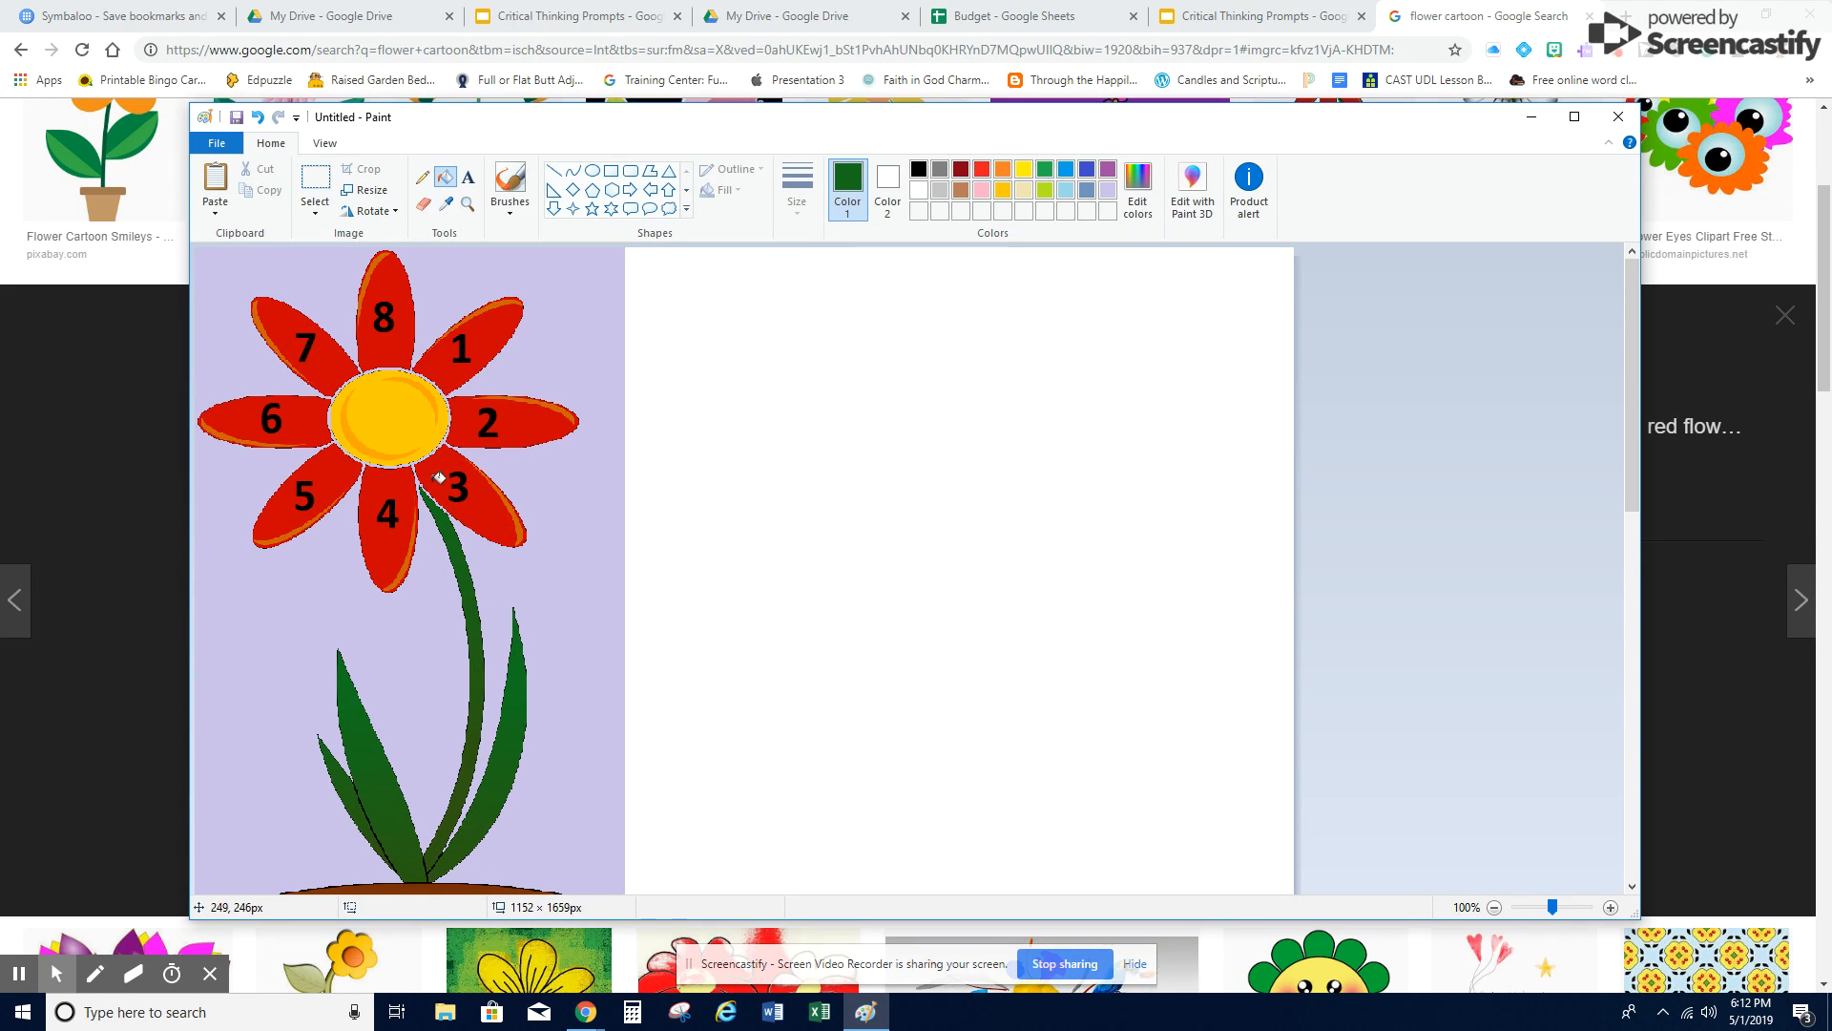
click(435, 390)
click(364, 441)
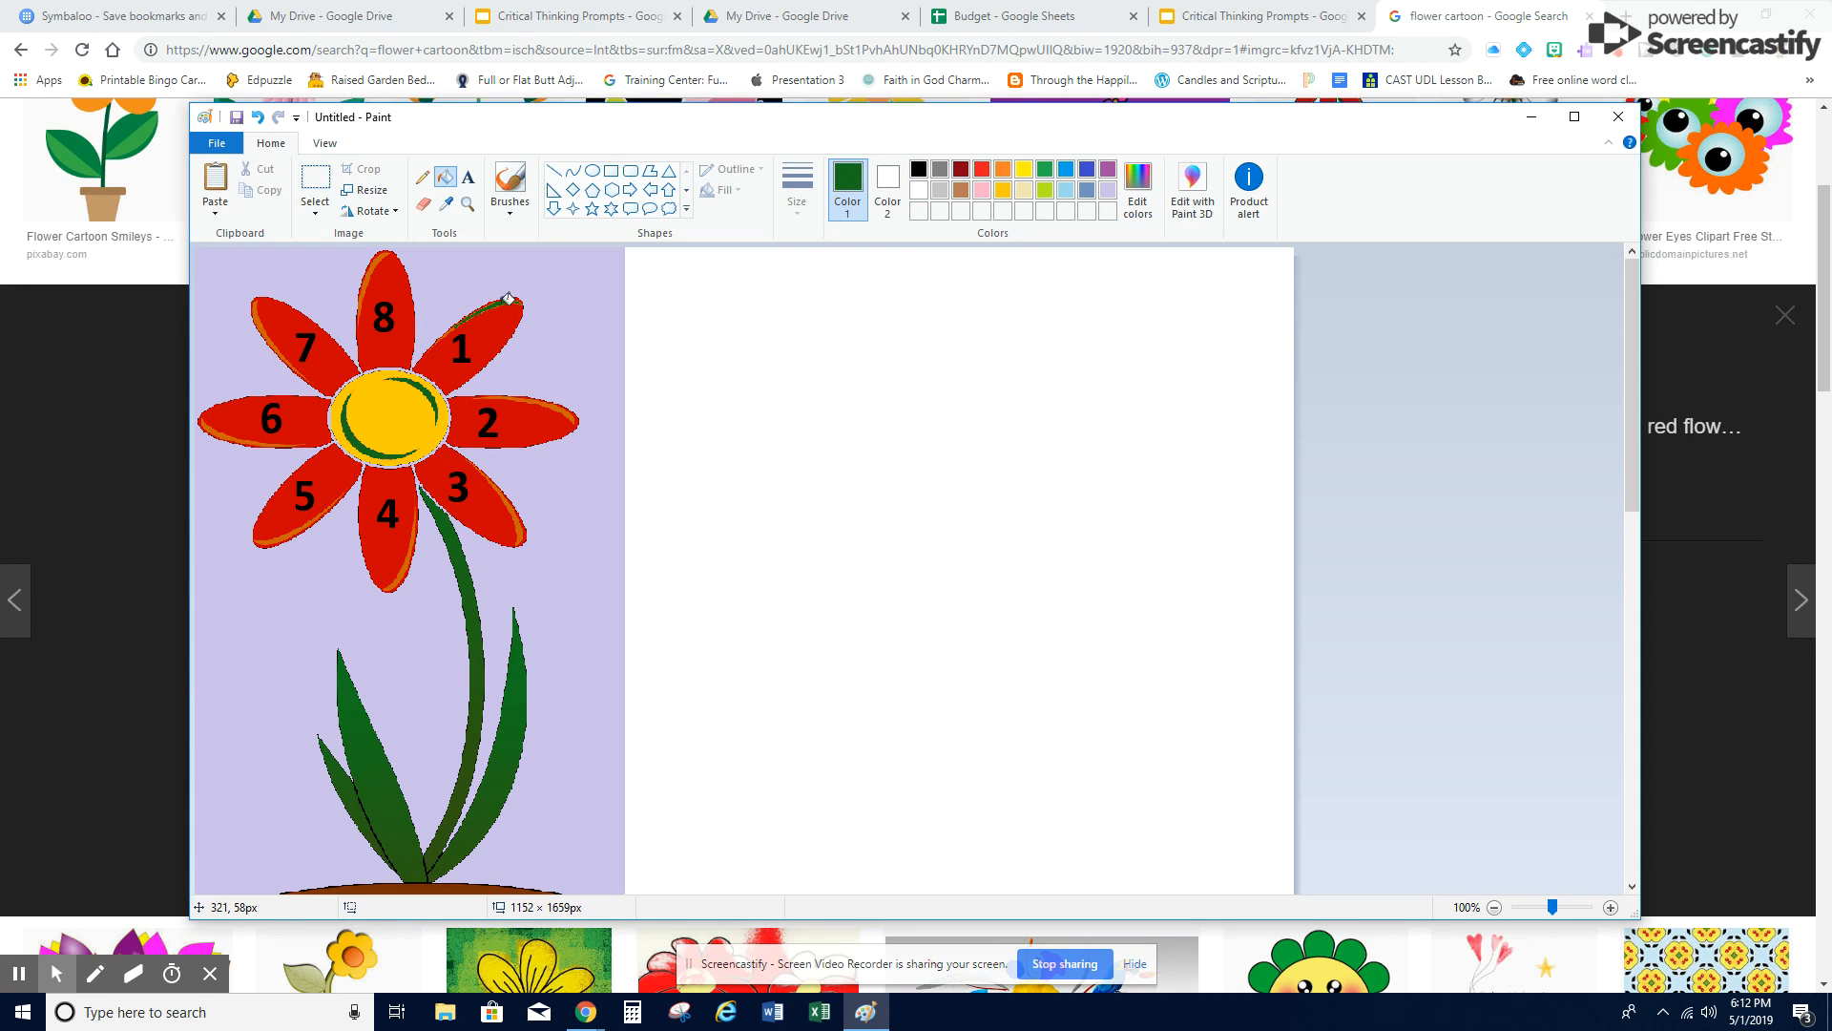
Fill the edge highlight of petal 2 with blue and that of petal 3 with yellow.
click(1087, 169)
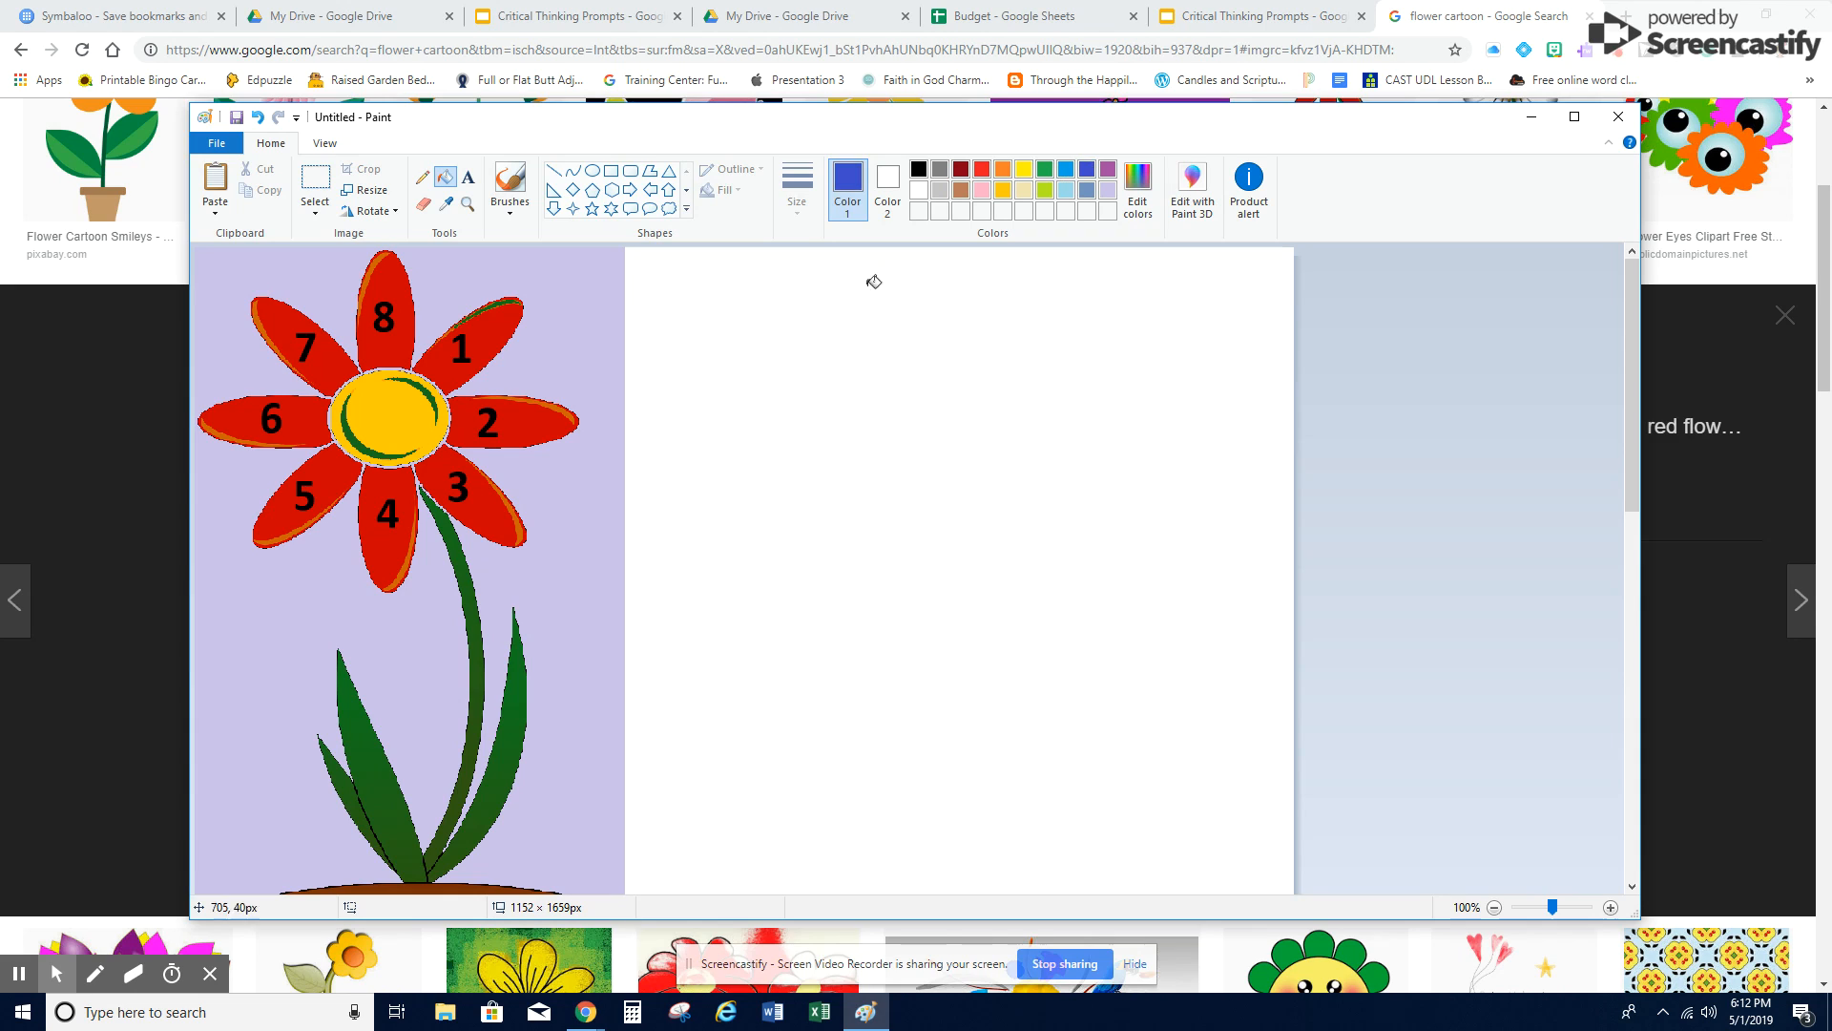
click(569, 414)
click(1022, 170)
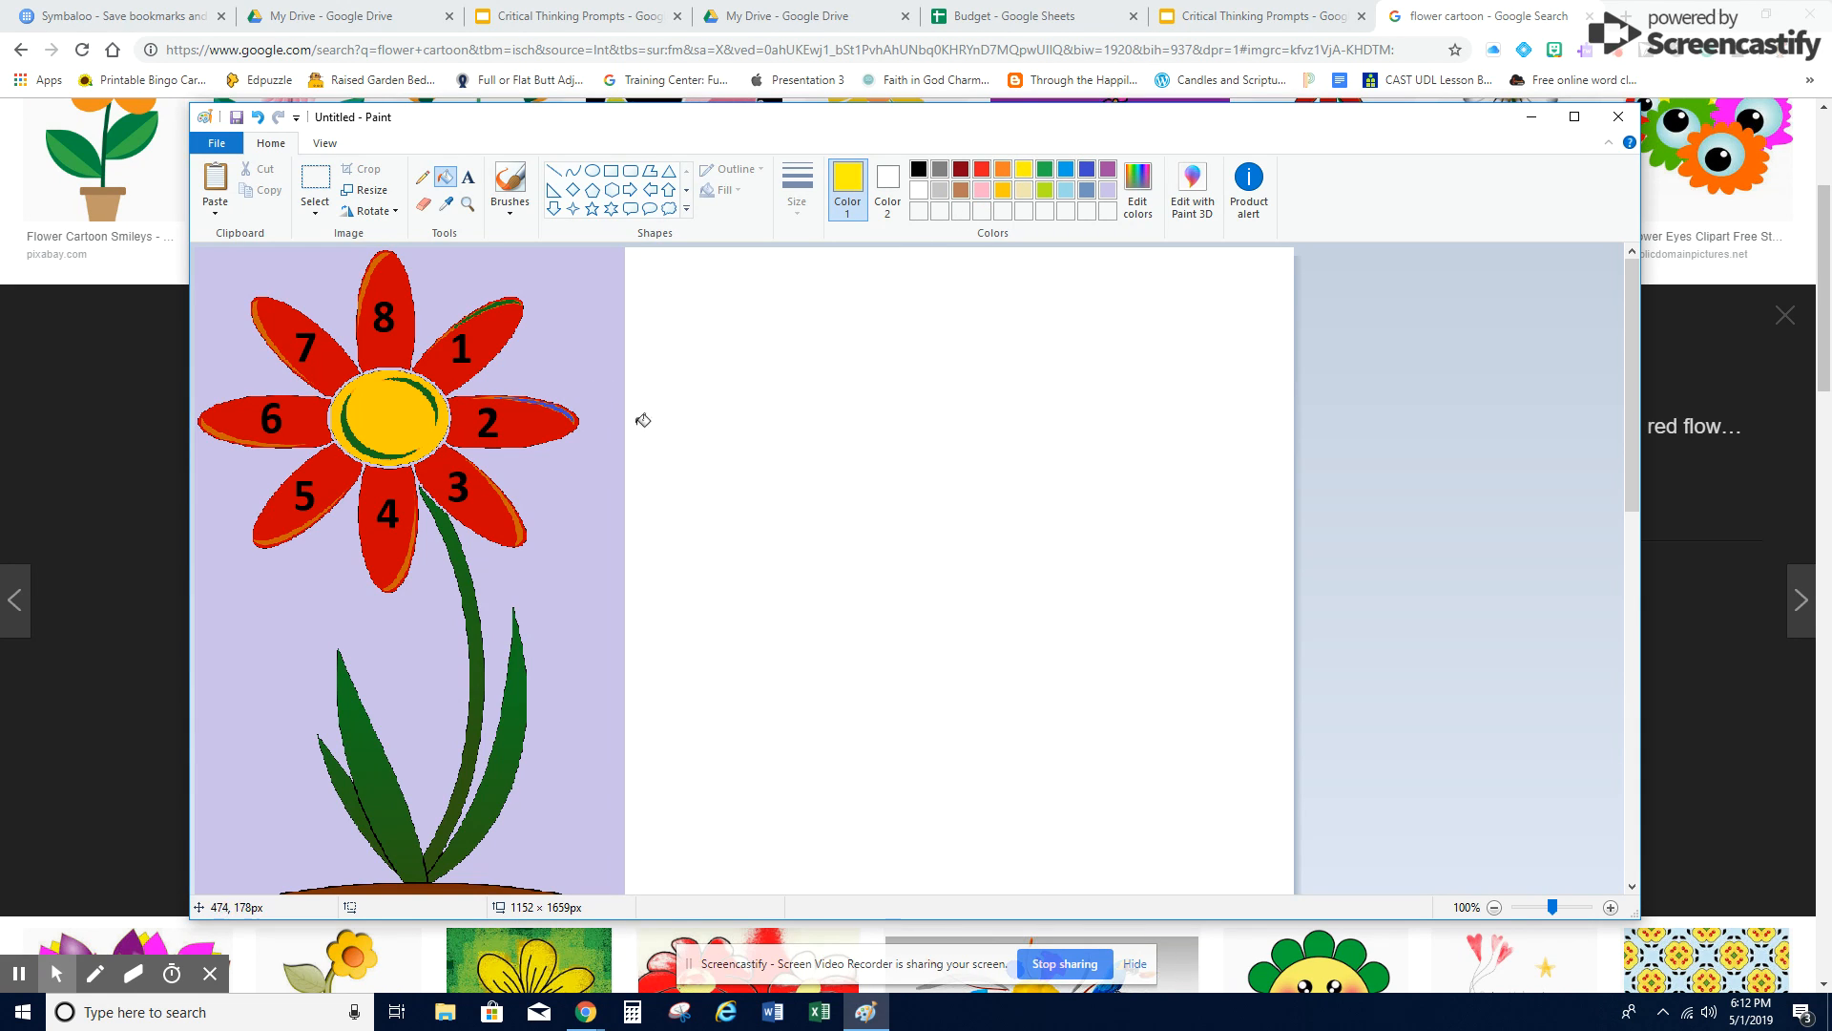
click(522, 522)
Fill petal 4's edge highlight with orange, and try purple and black as Color 2 for the highlights of petals 5 and 7.
click(1002, 171)
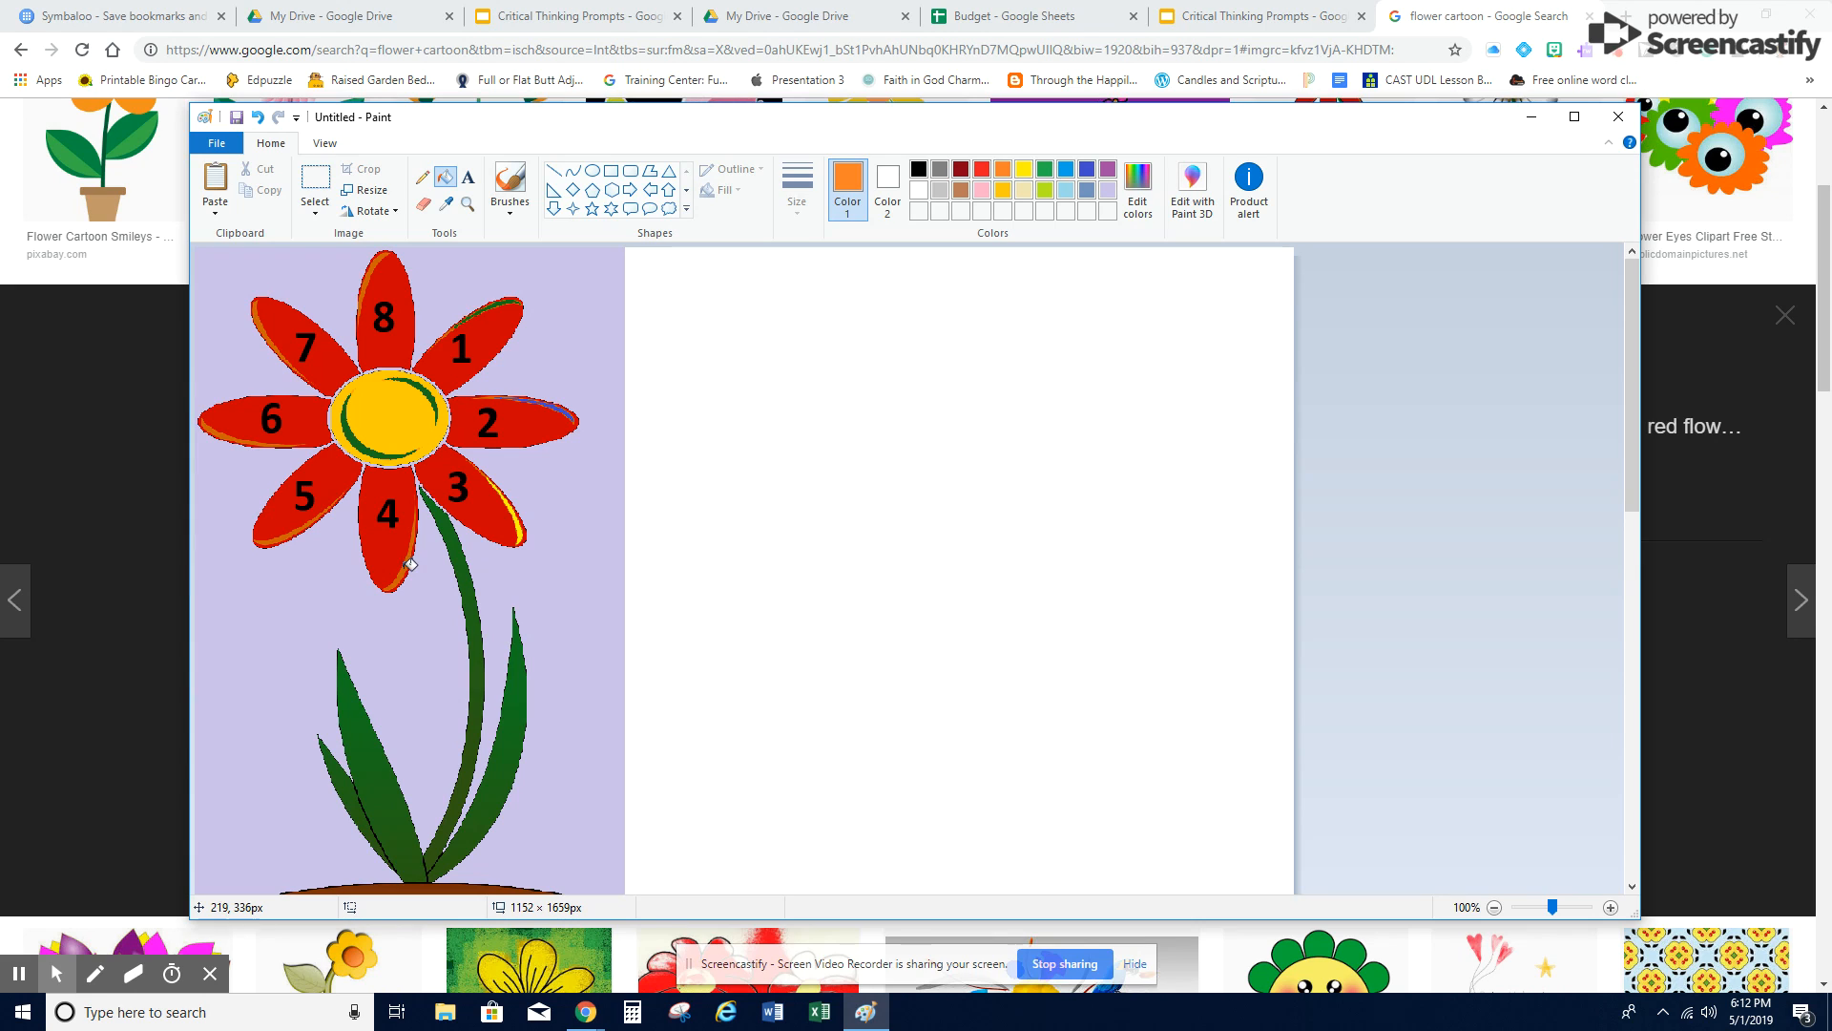
click(887, 190)
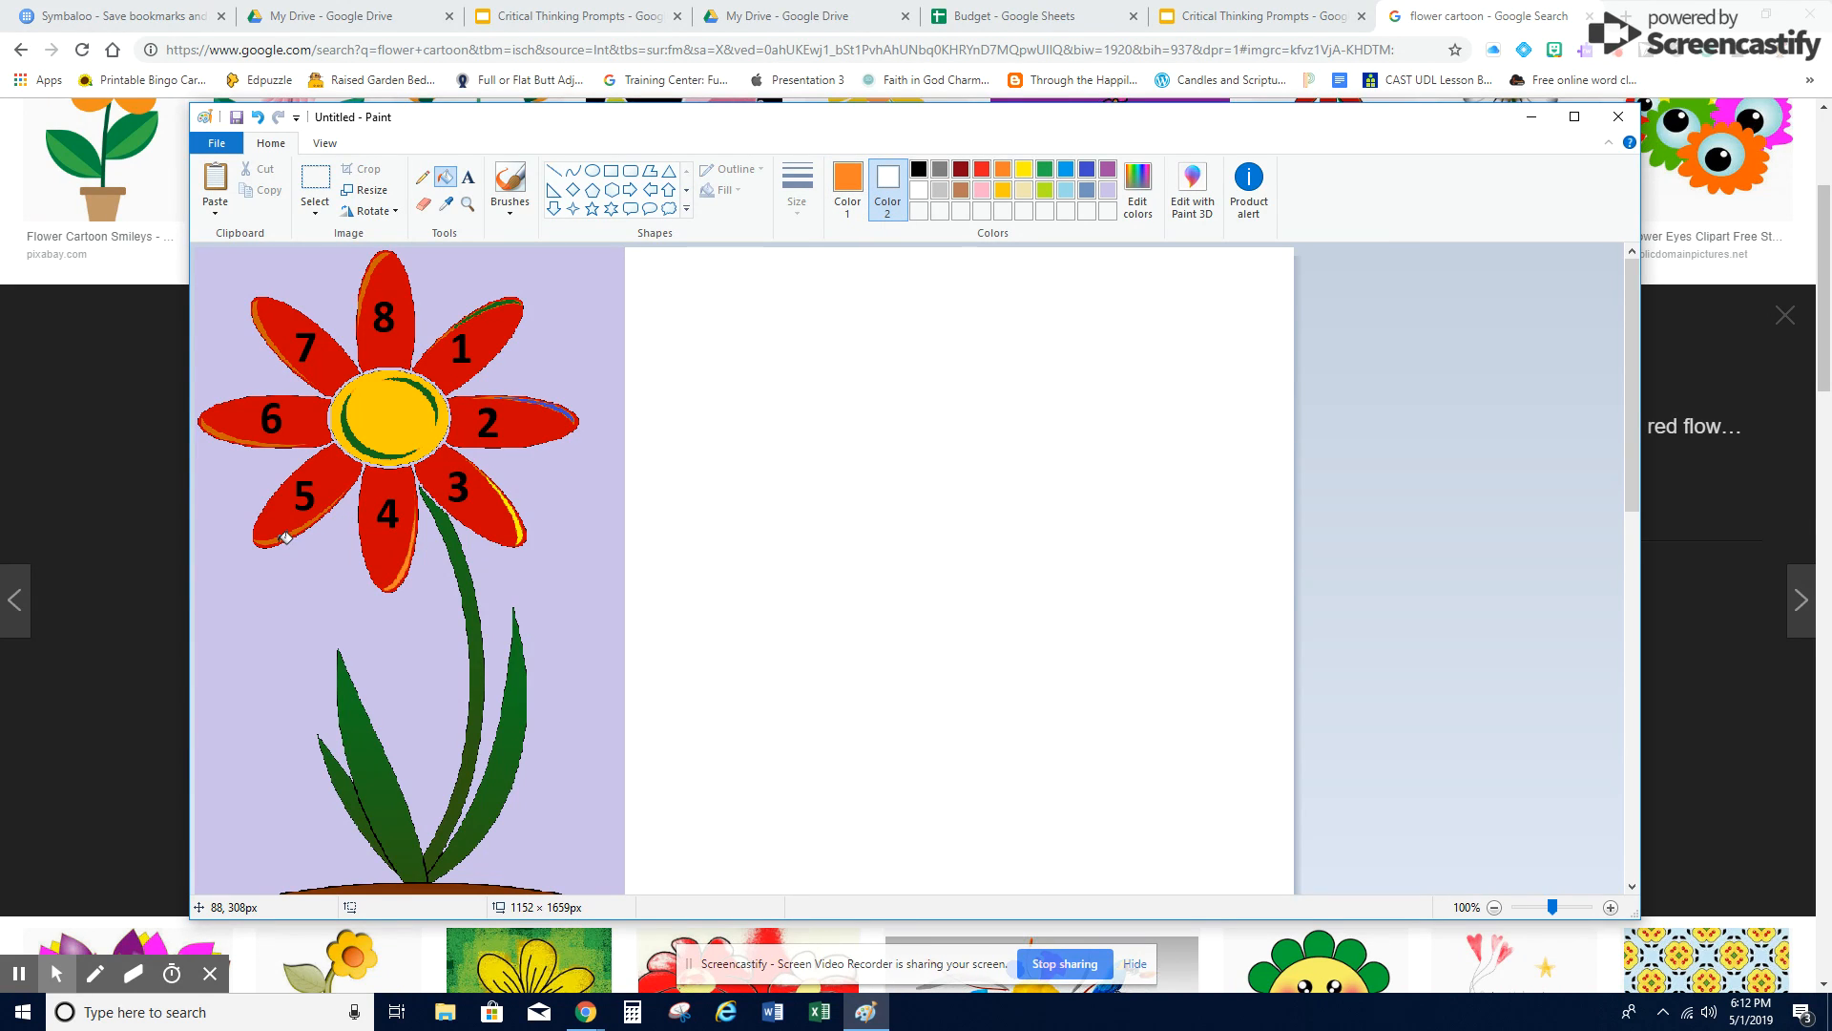
click(1108, 169)
click(919, 170)
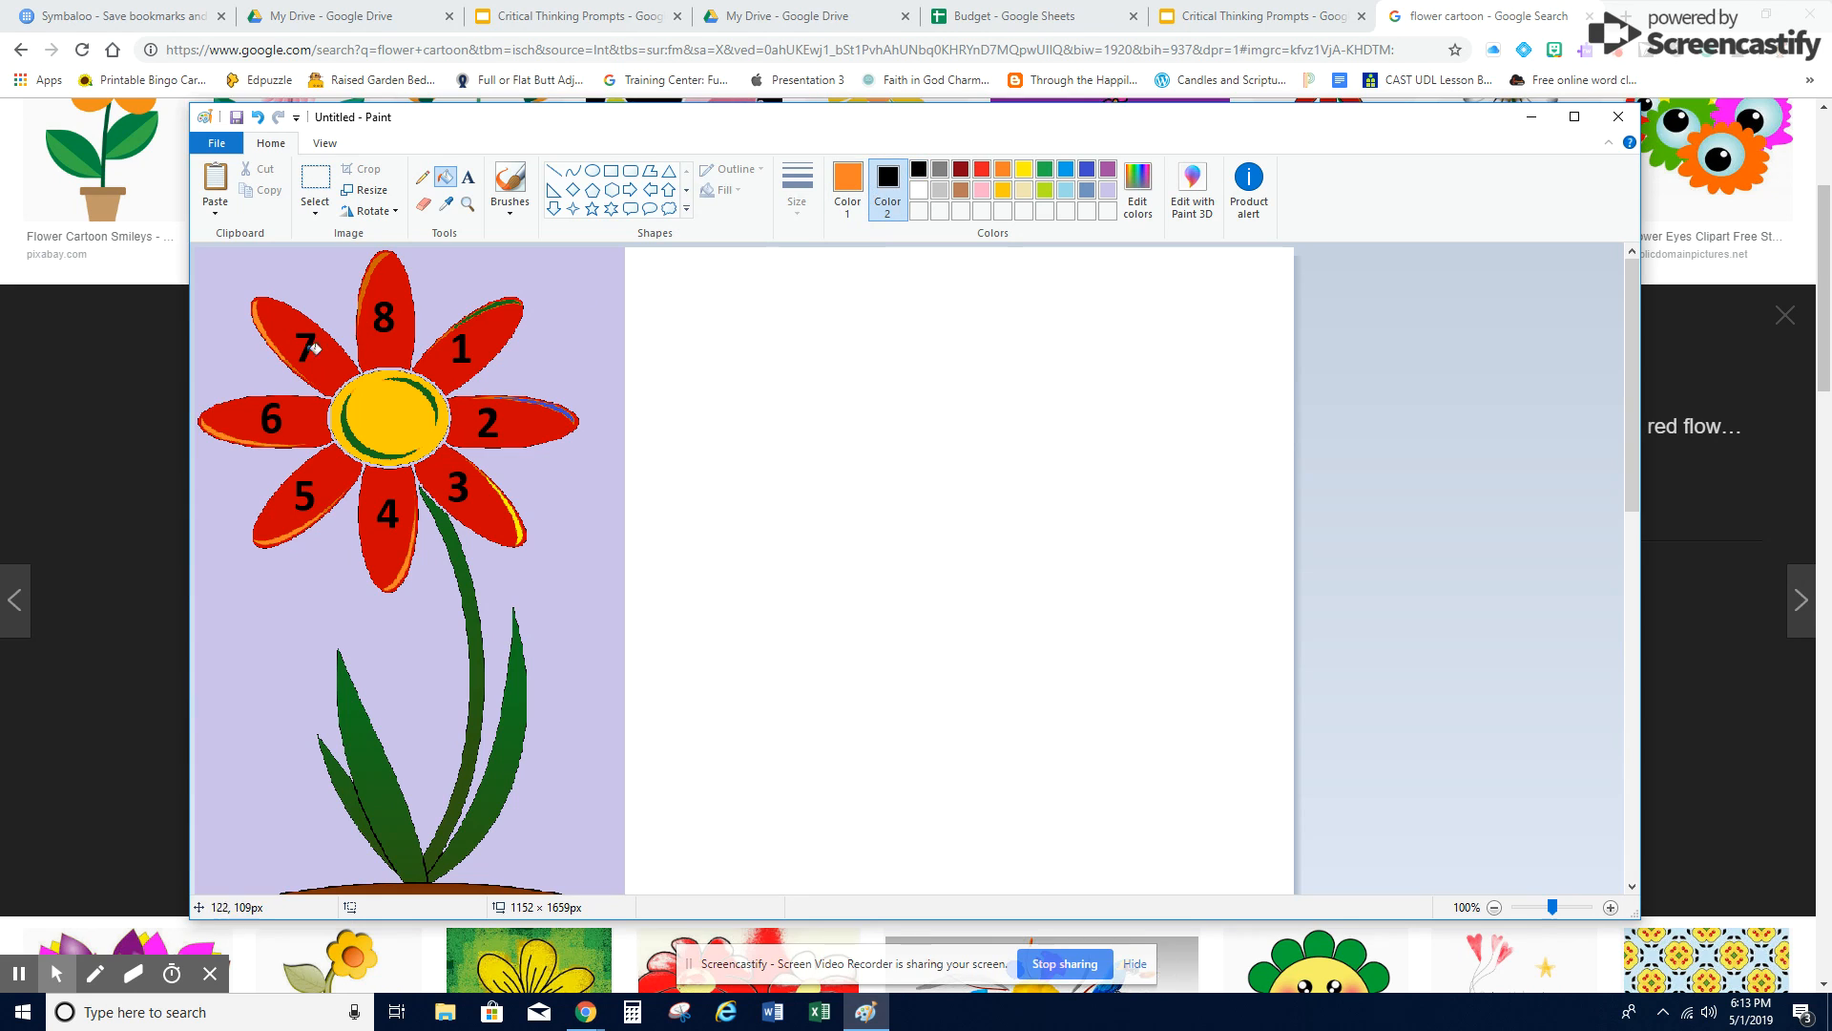
Using Color 1, fill the edge highlight of petal 7 with black and that of petal 8 with white.
click(847, 186)
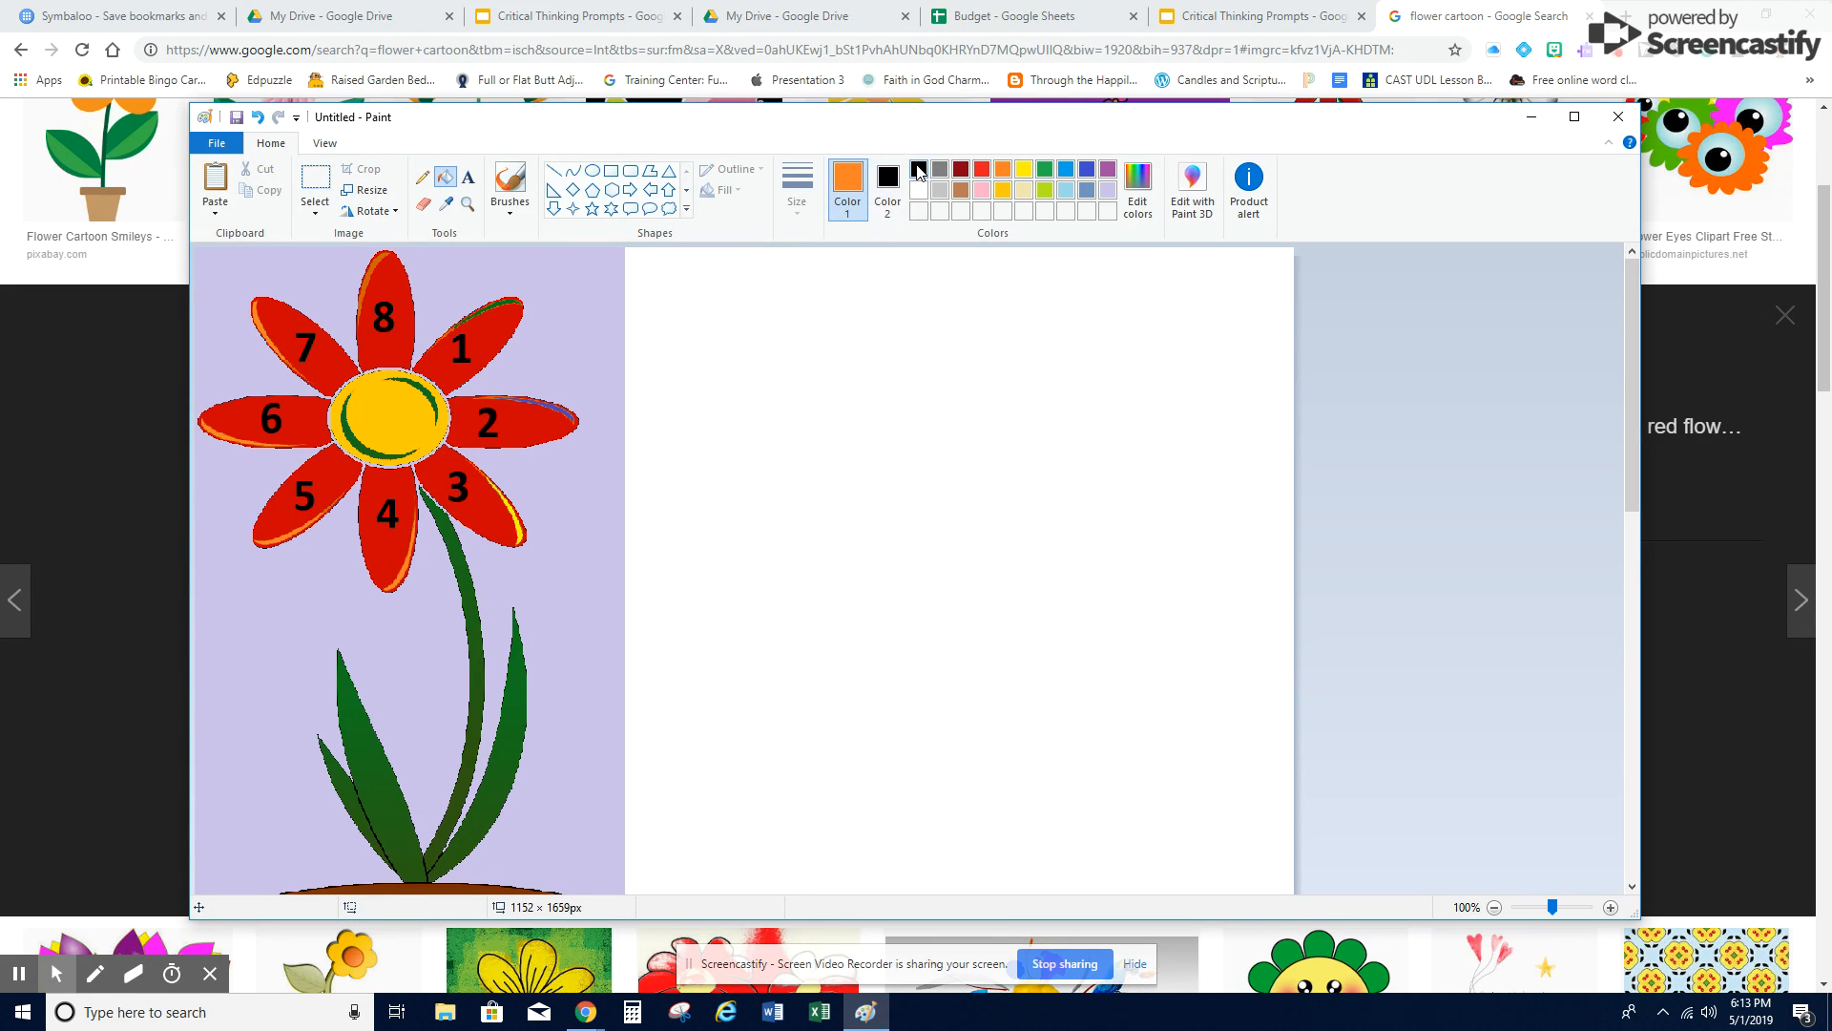
click(918, 170)
click(271, 332)
click(918, 189)
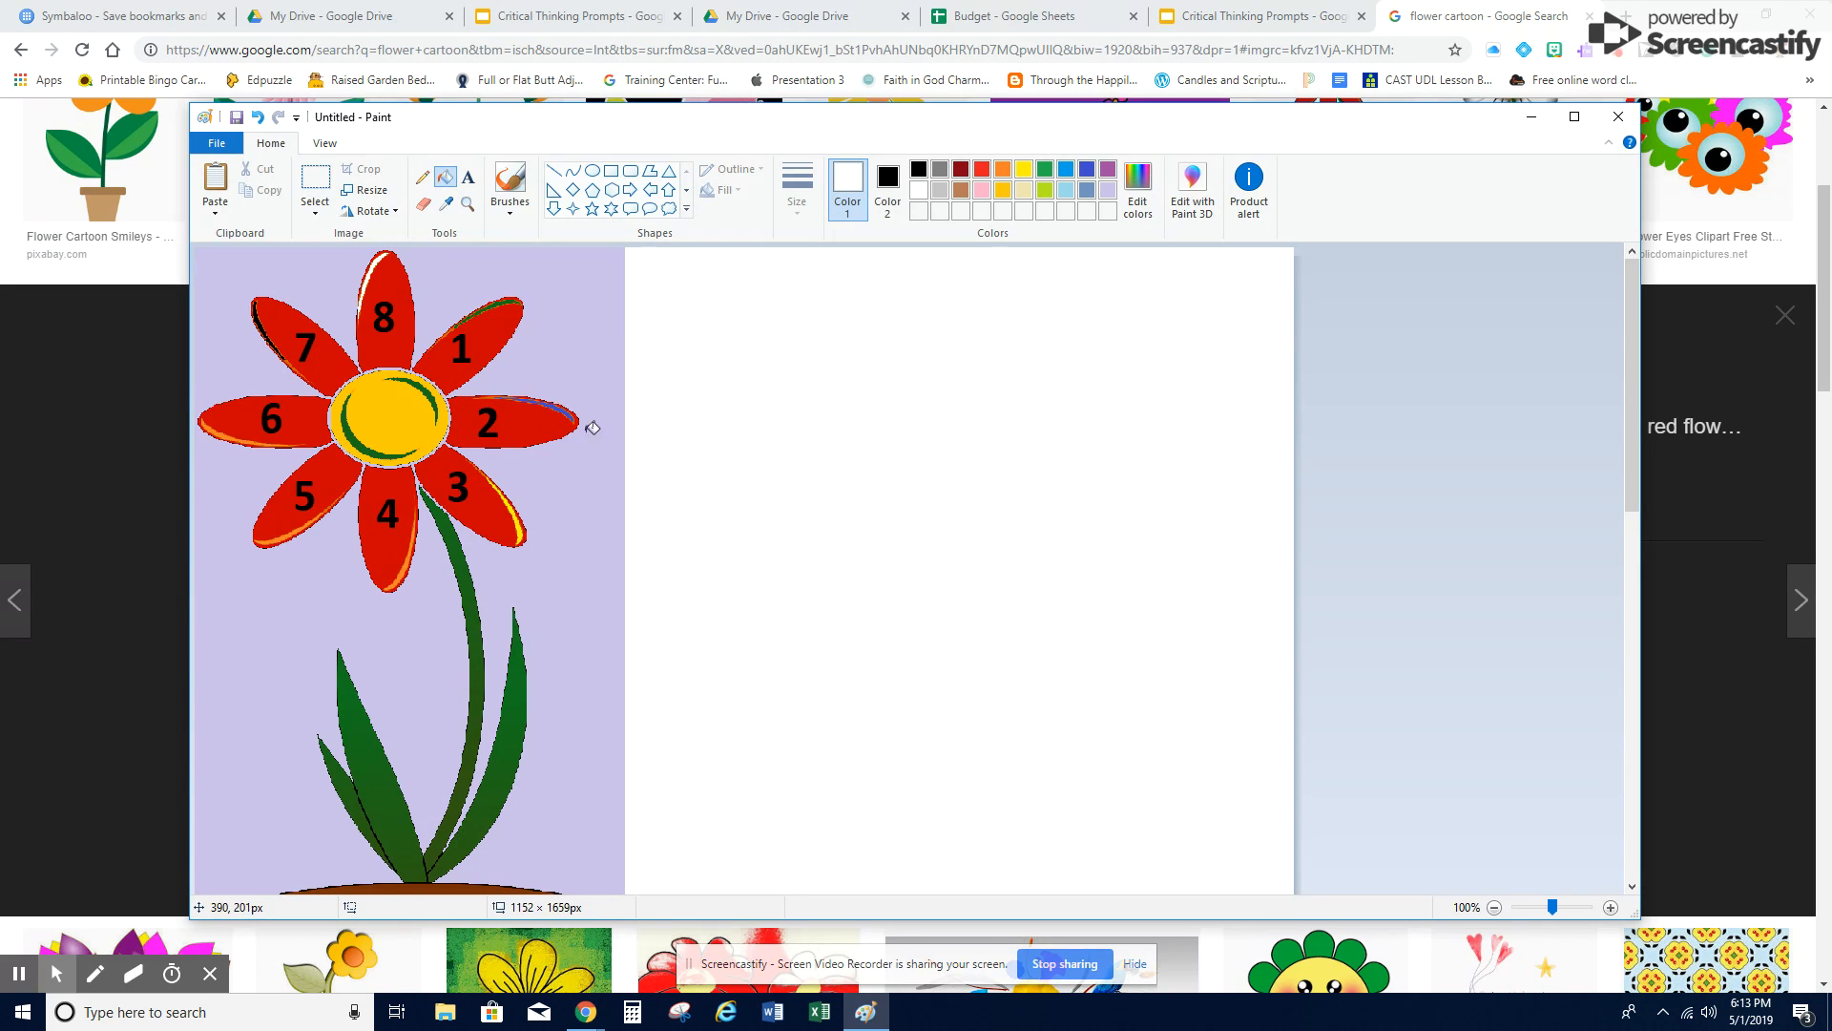
Fill the edge highlight of petal 4 with pink and that of petal 5 with purple.
click(982, 190)
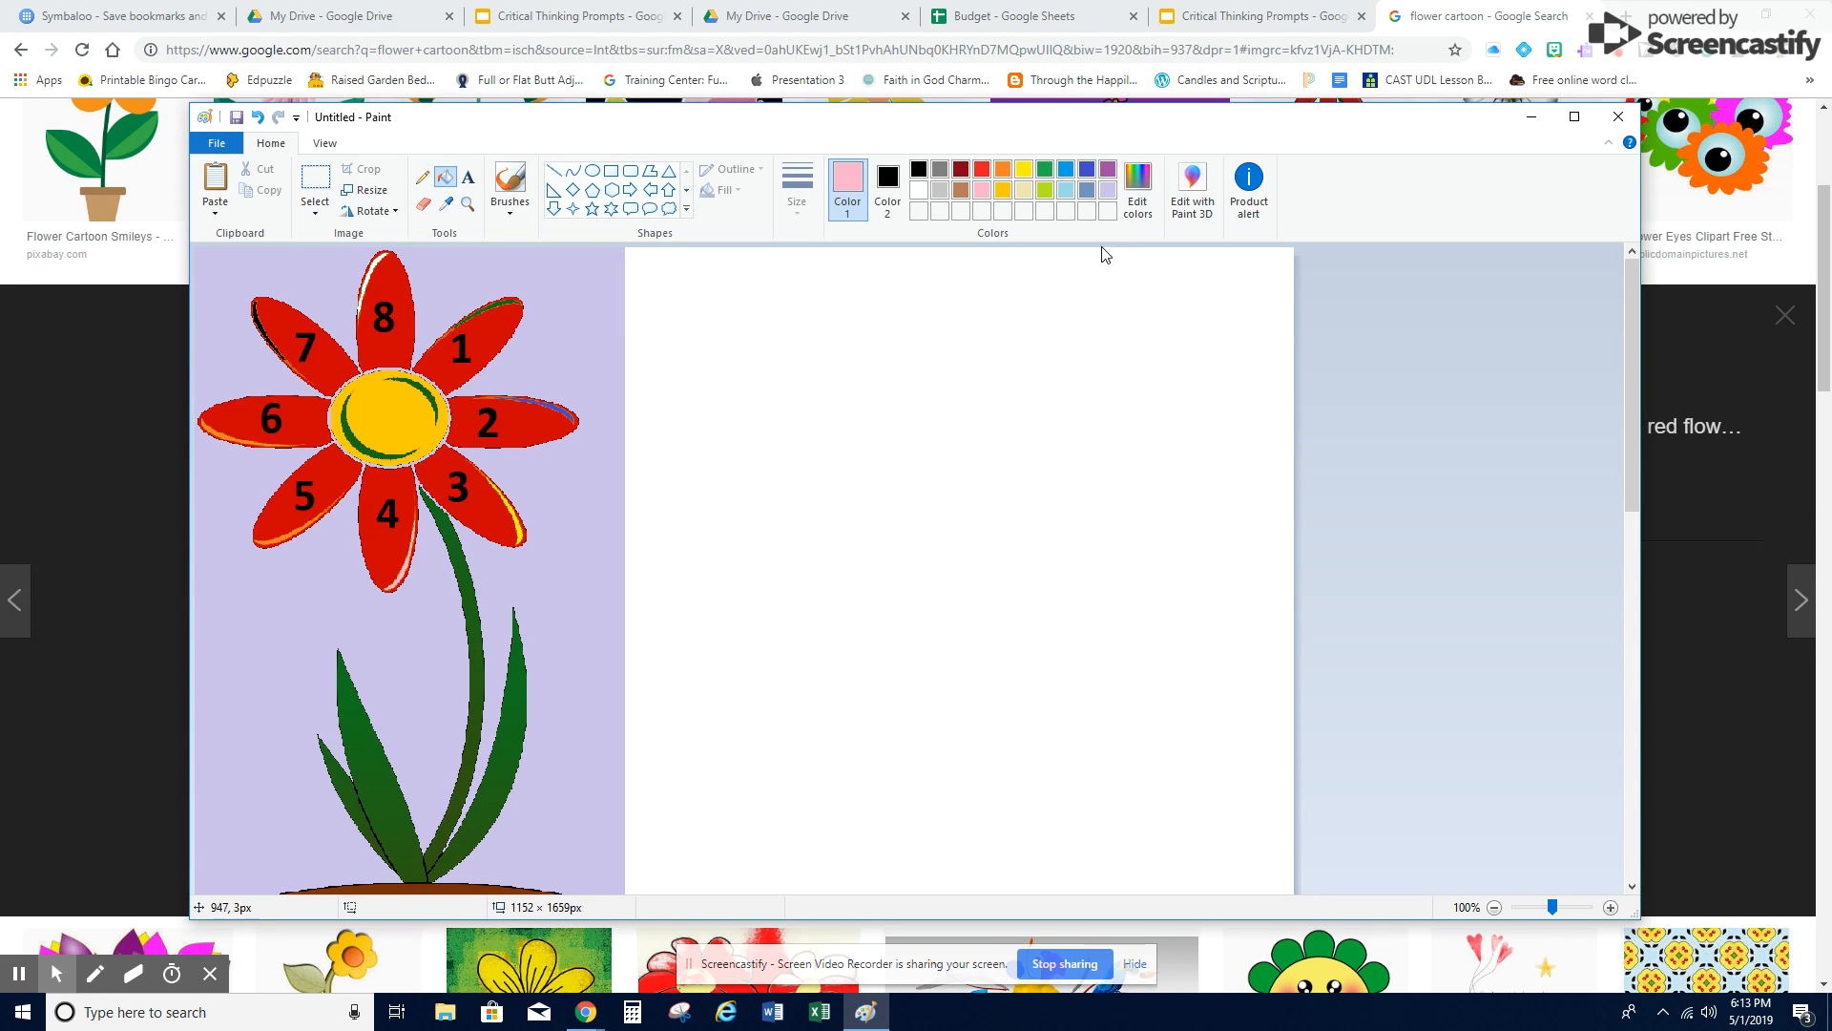
click(1107, 169)
click(289, 535)
Save the picture to the Desktop as a PNG file named Breakout Flower.
click(217, 145)
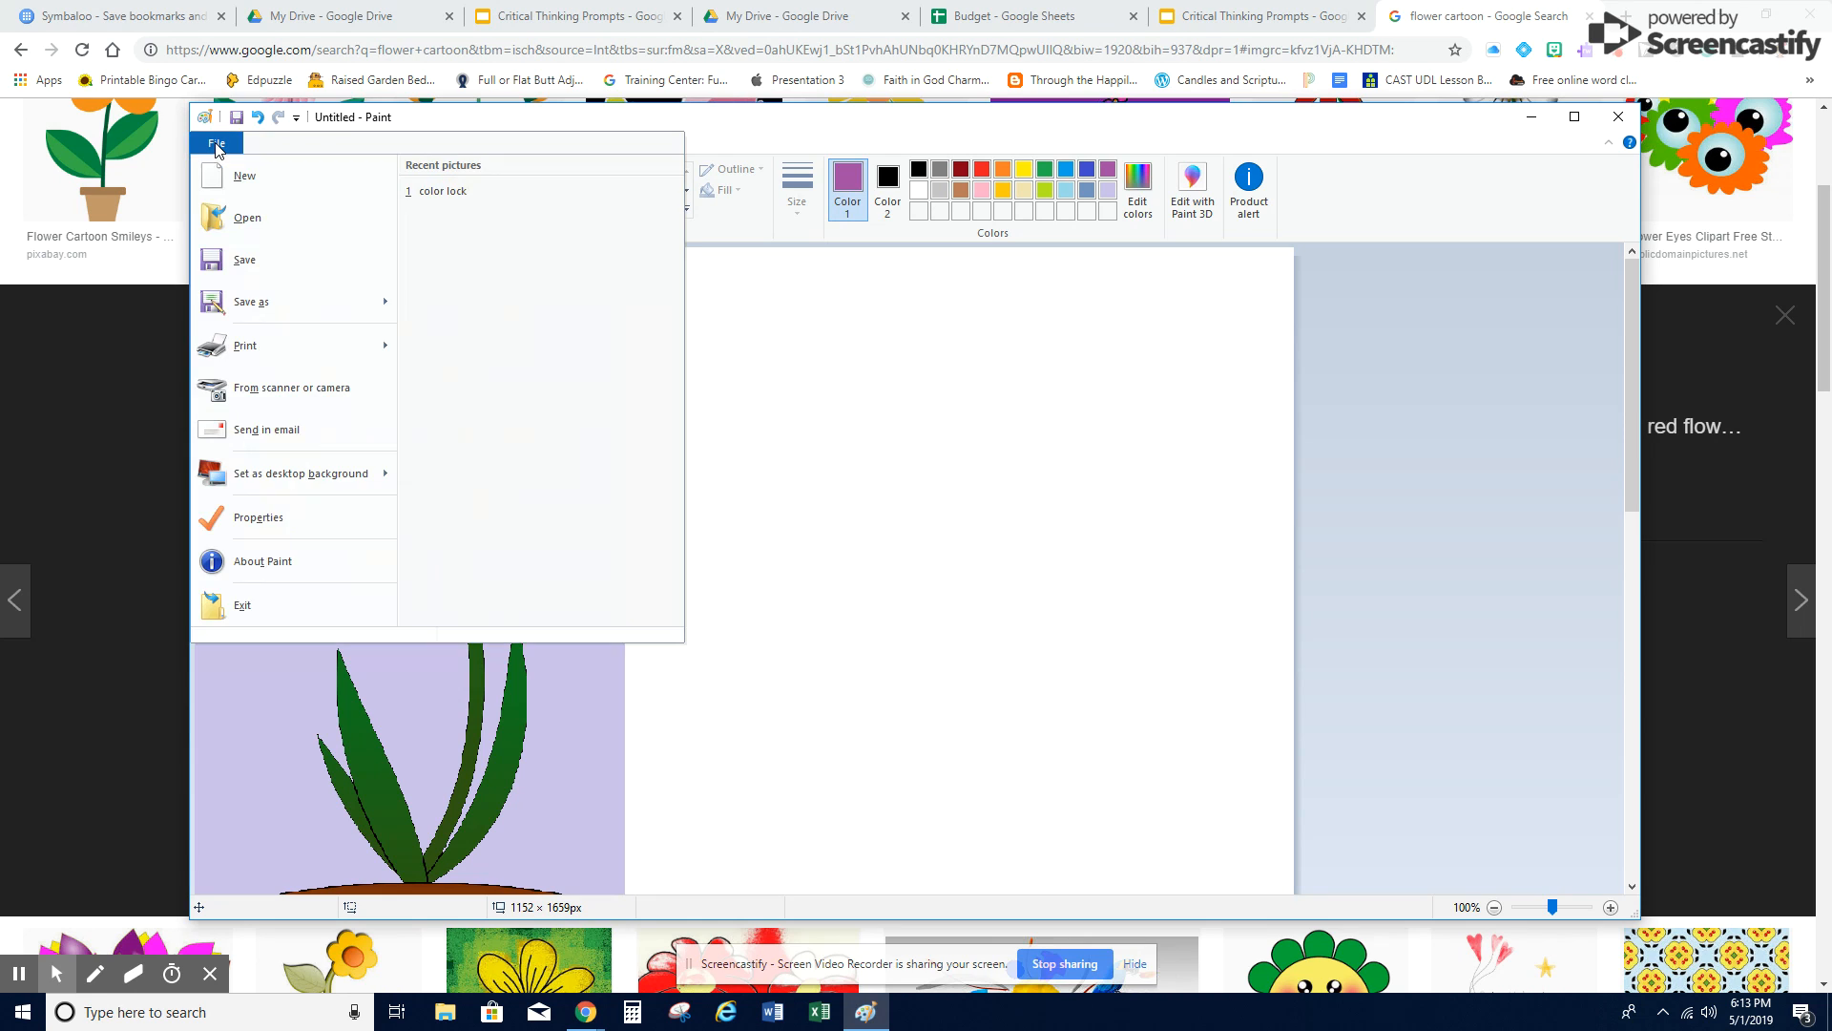
click(244, 303)
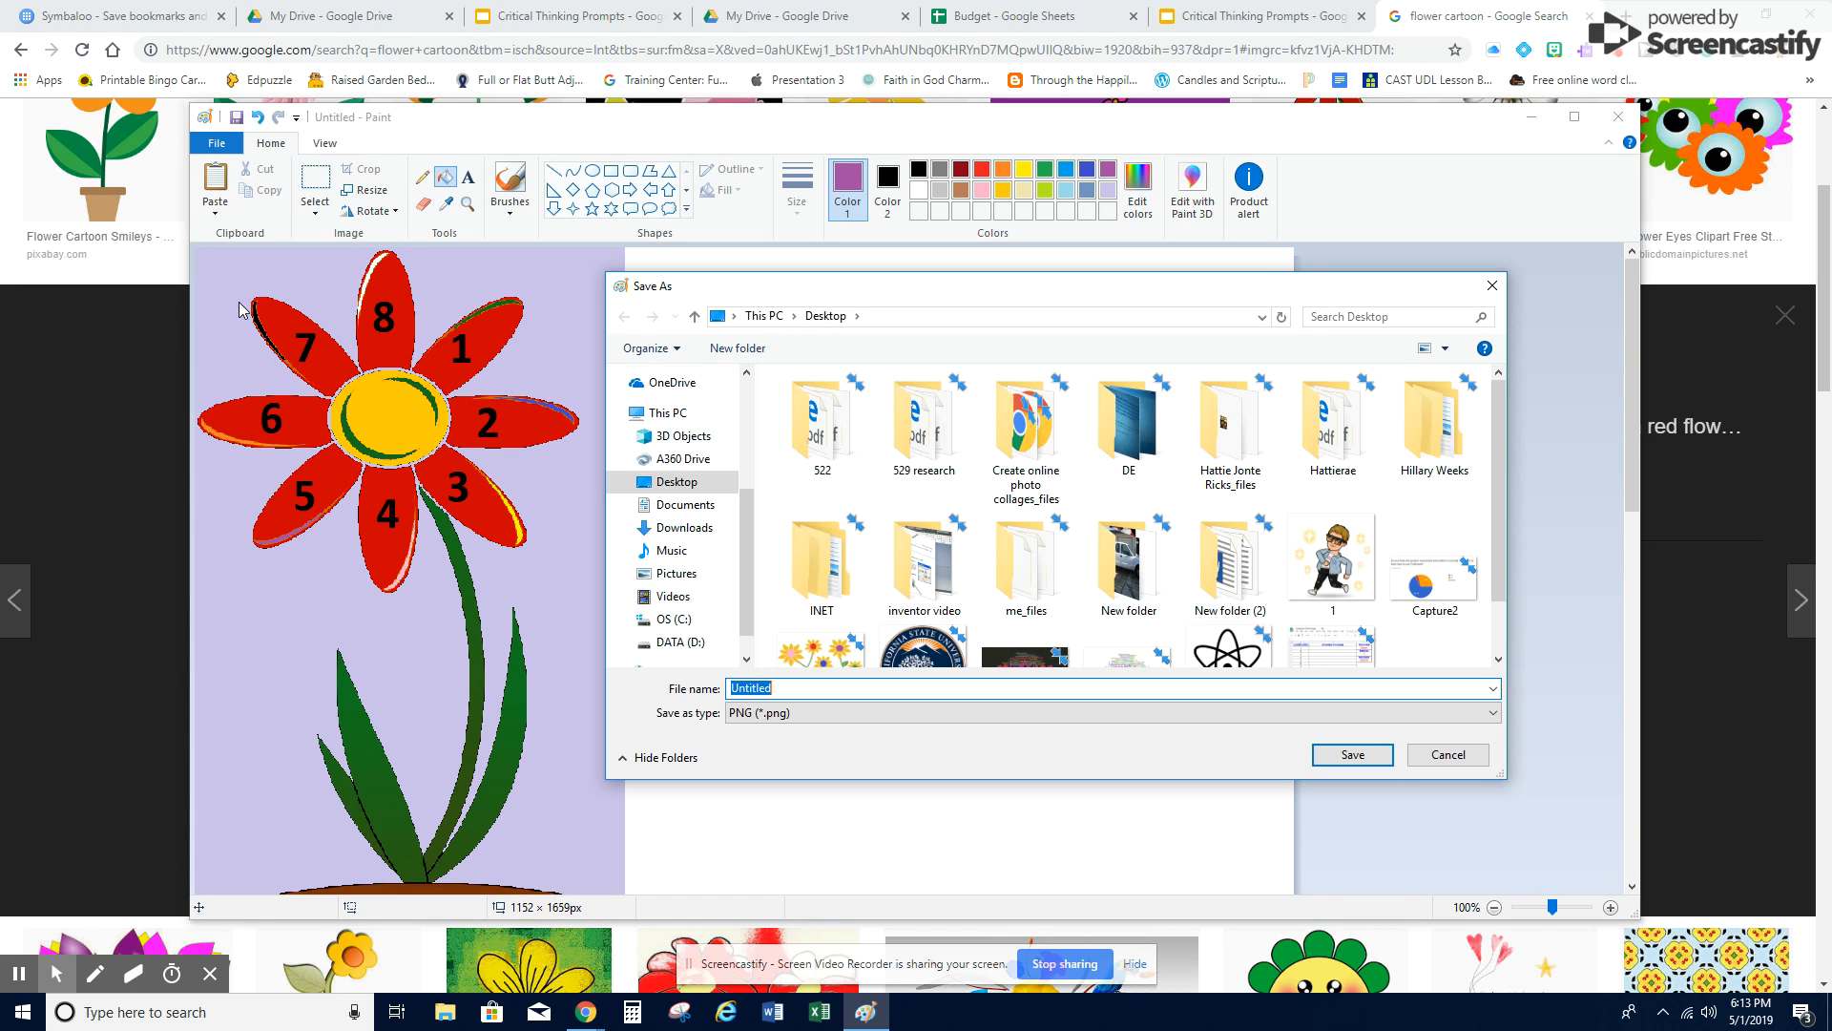
text(Breakout Flower)
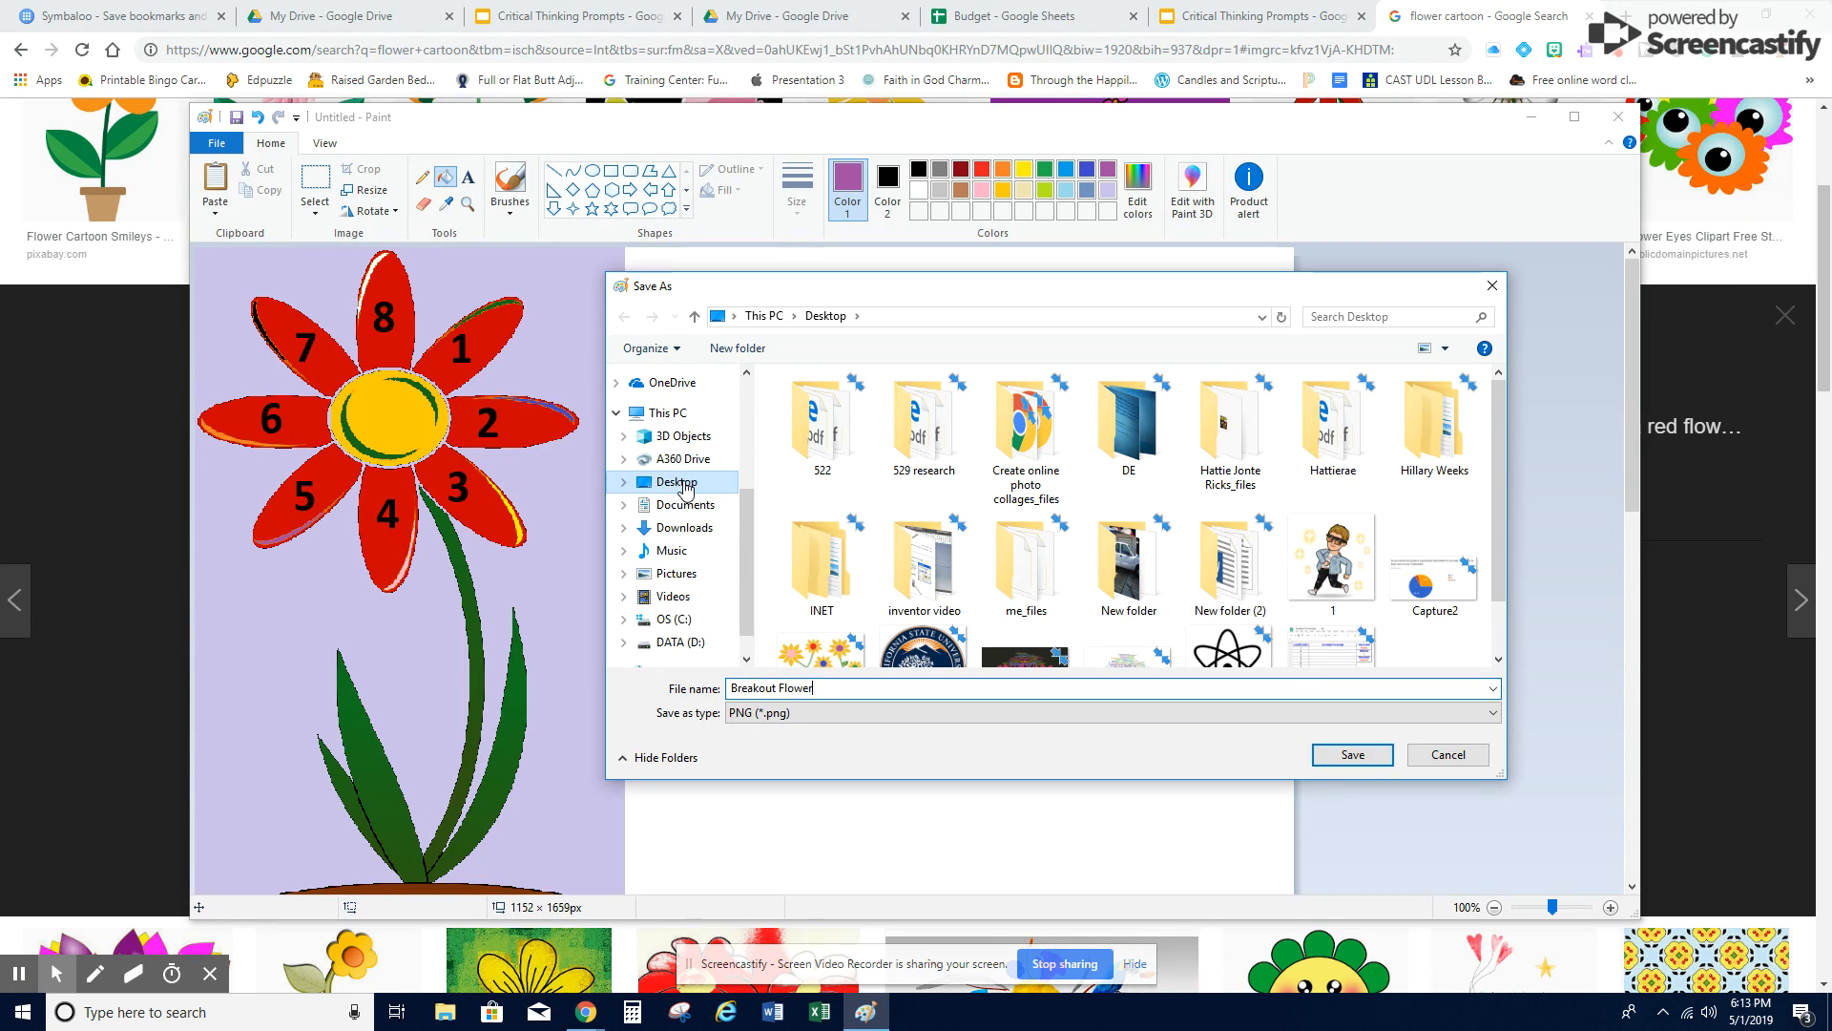
click(1355, 759)
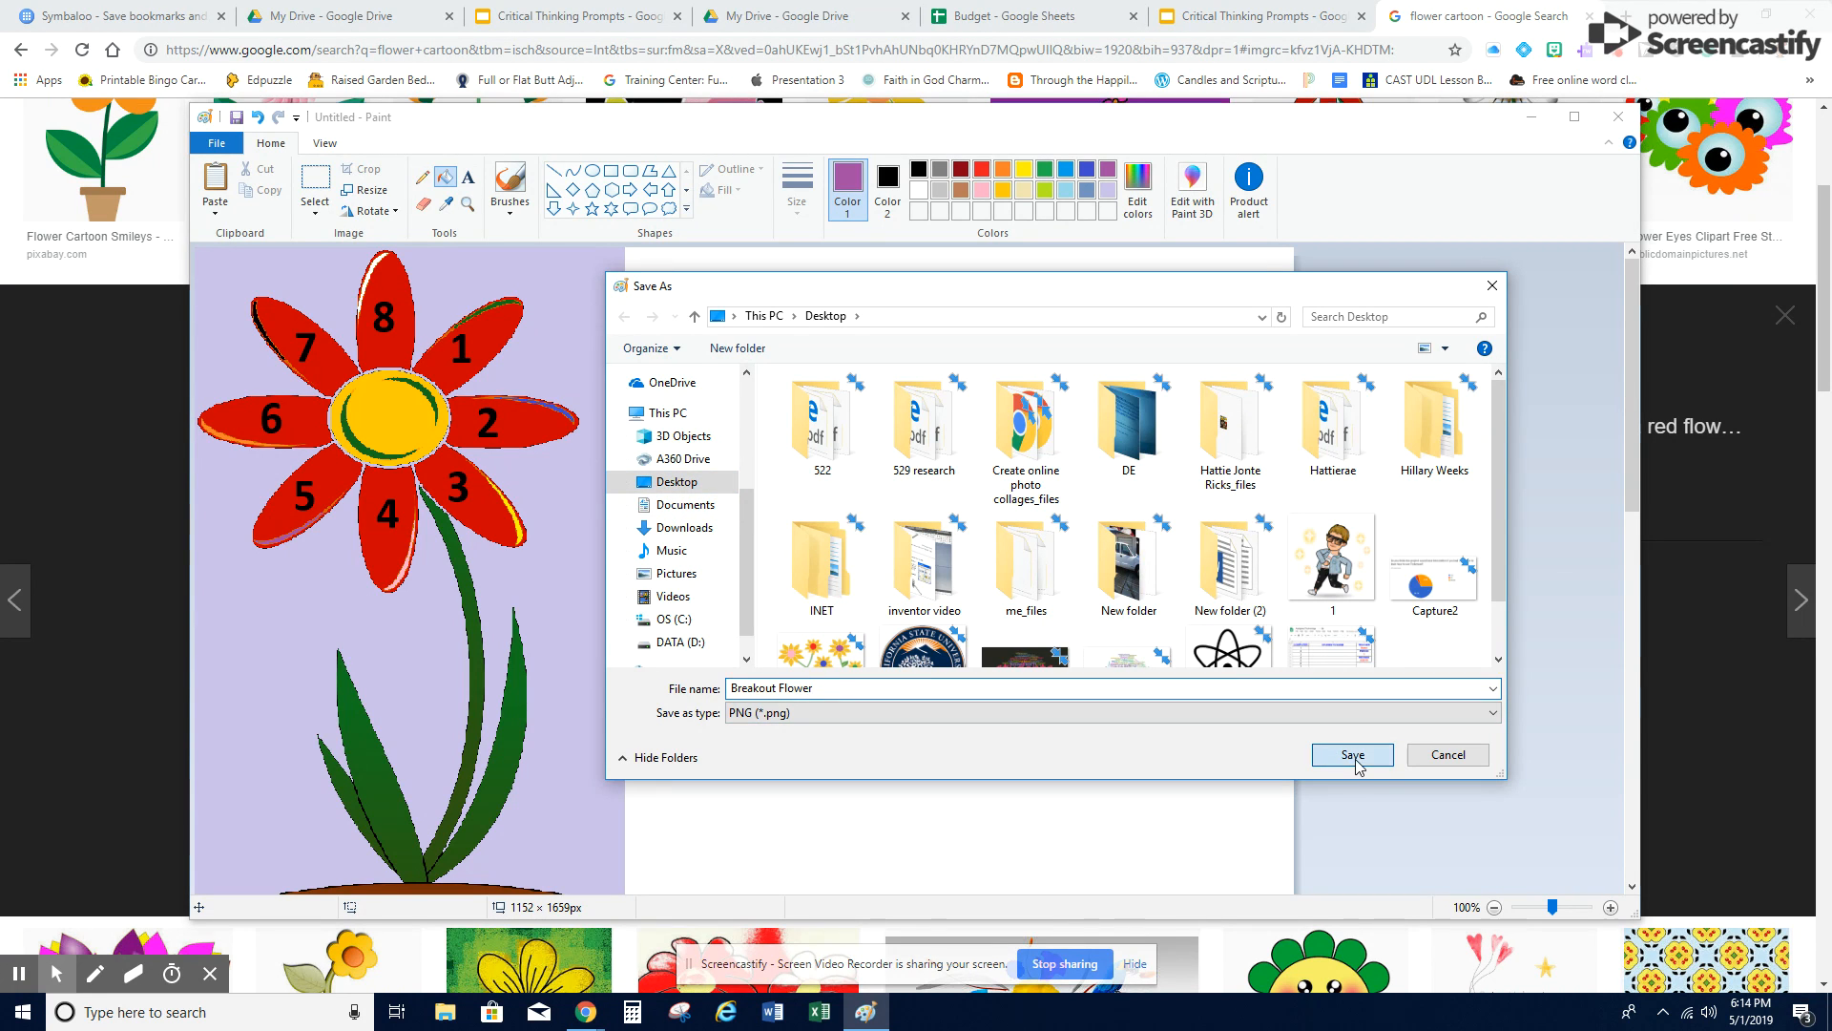